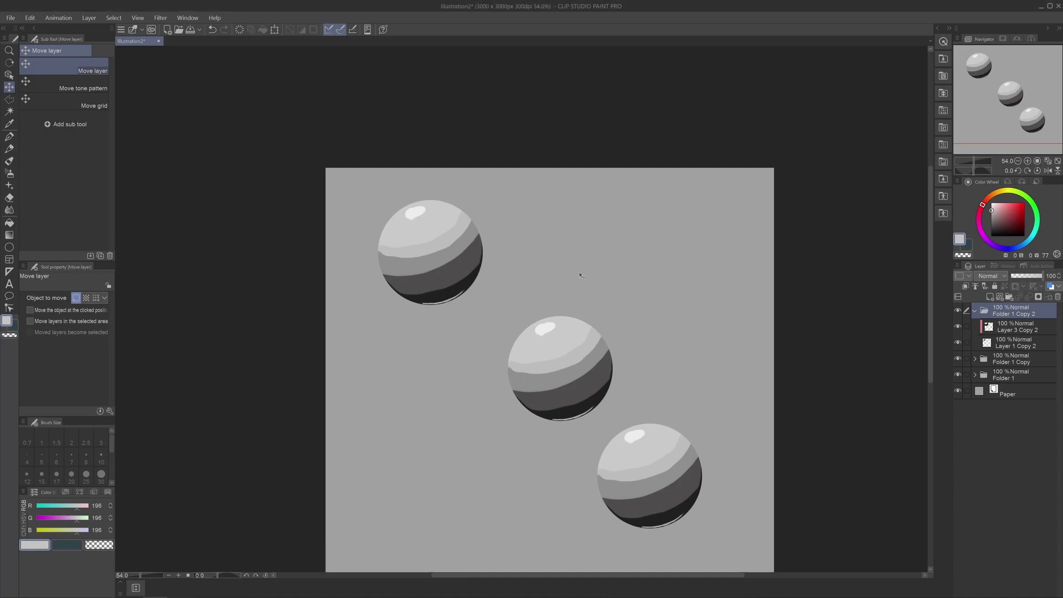
Duplicate the MB Cubebrush sub tool under the name "MB Cubebrushblender" and keep the copy among the MB Cubebrush brushes
scroll(441, 221, "up", 5)
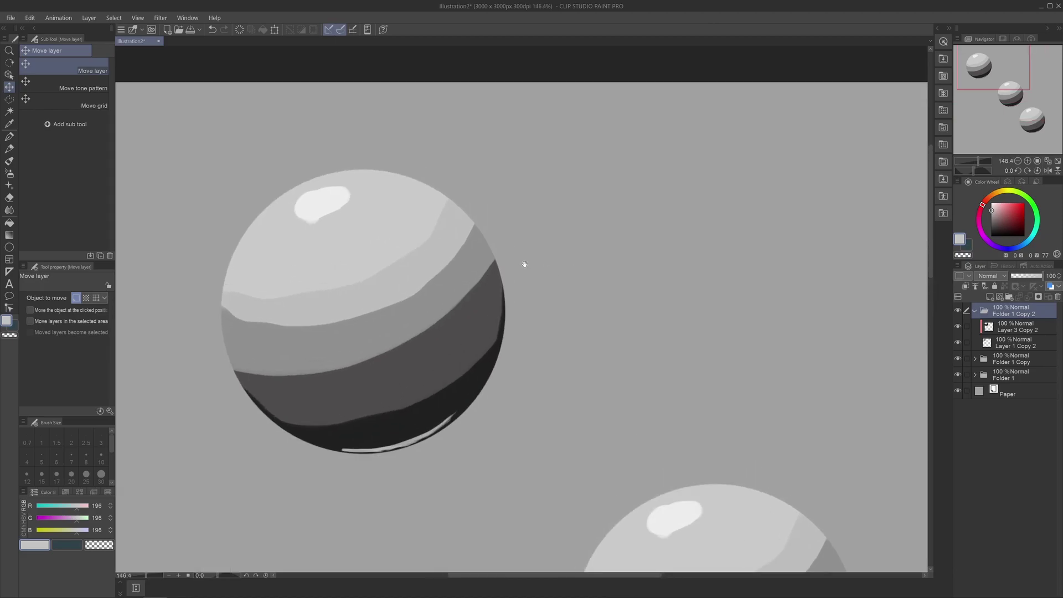
left_click_drag(525, 264, 659, 268)
scroll(629, 267, "up", 1)
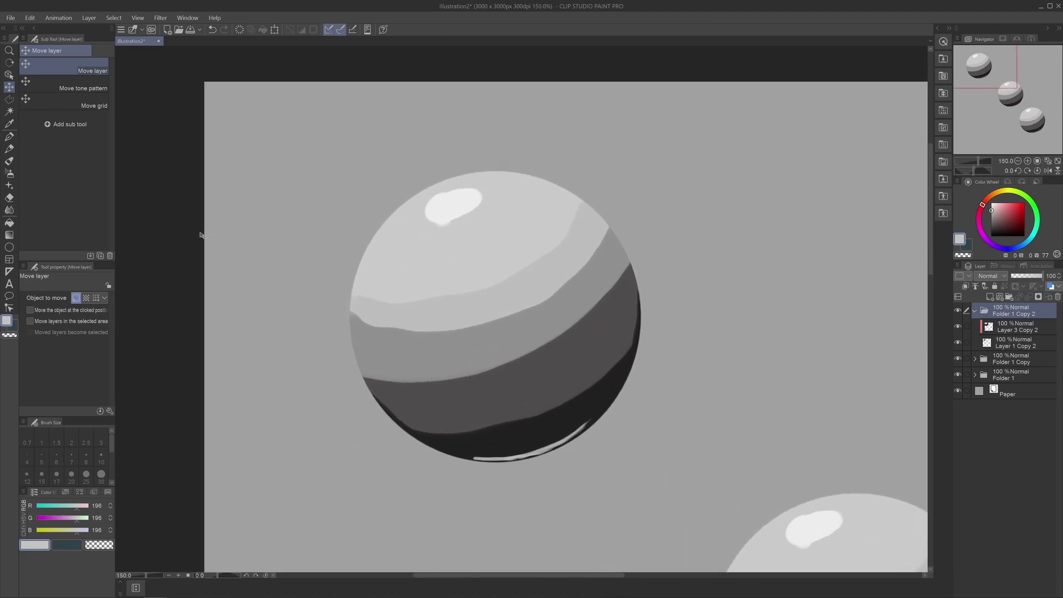
left_click(9, 163)
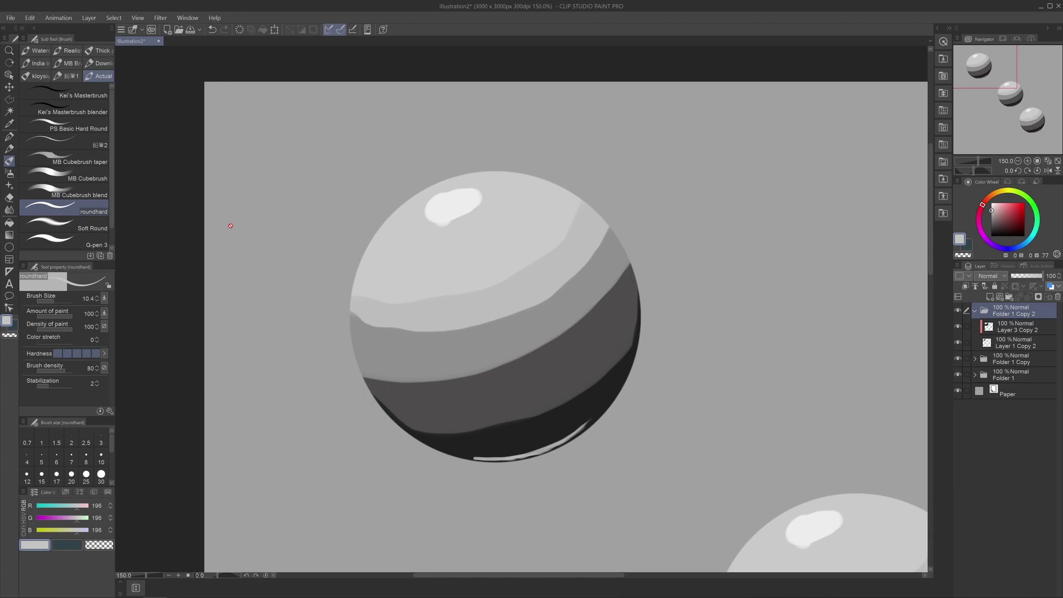
left_click(76, 176)
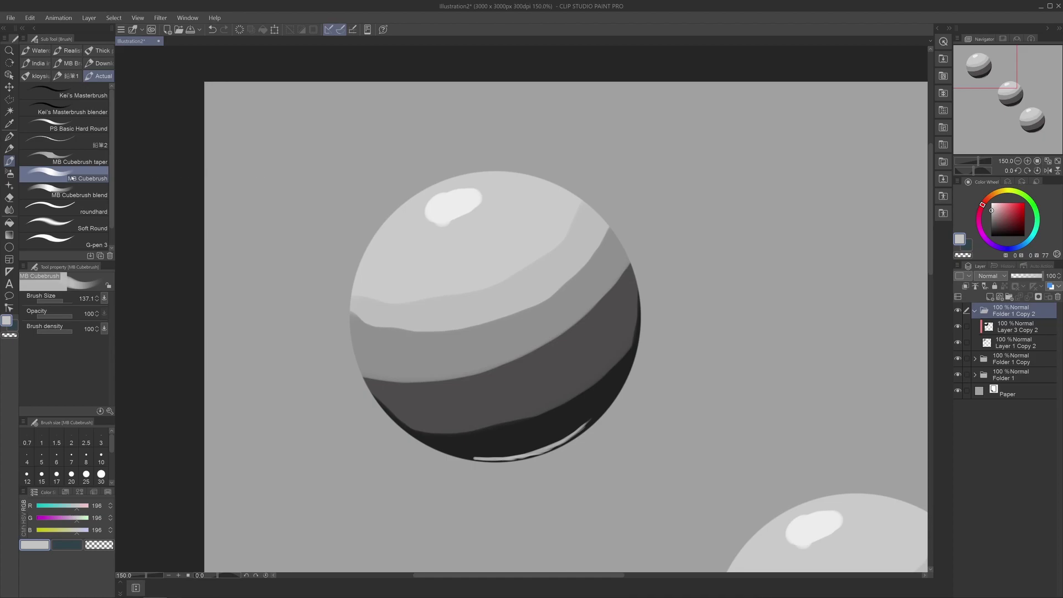
right_click(72, 178)
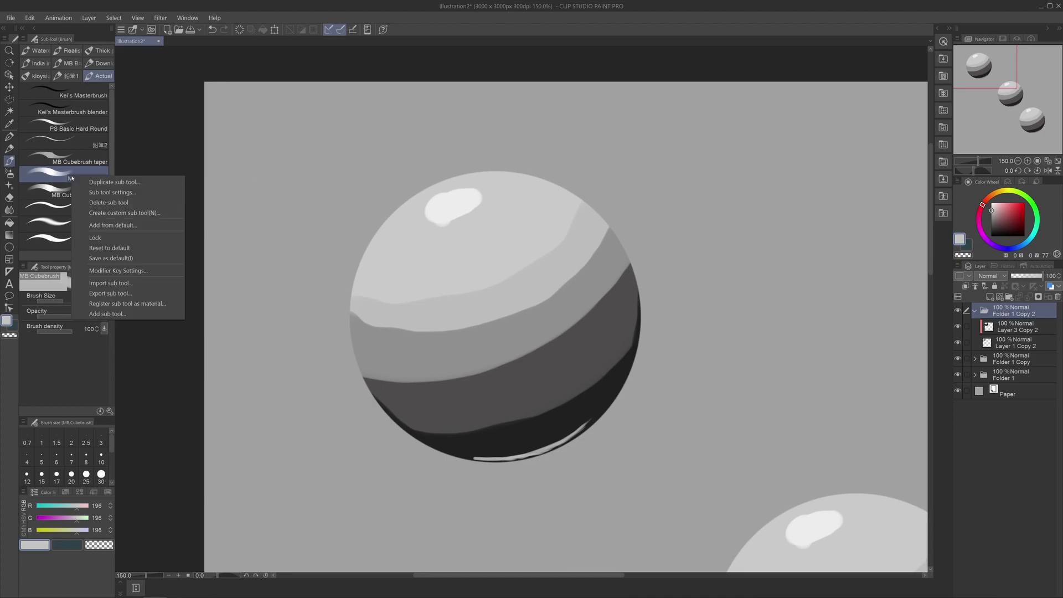
left_click(145, 186)
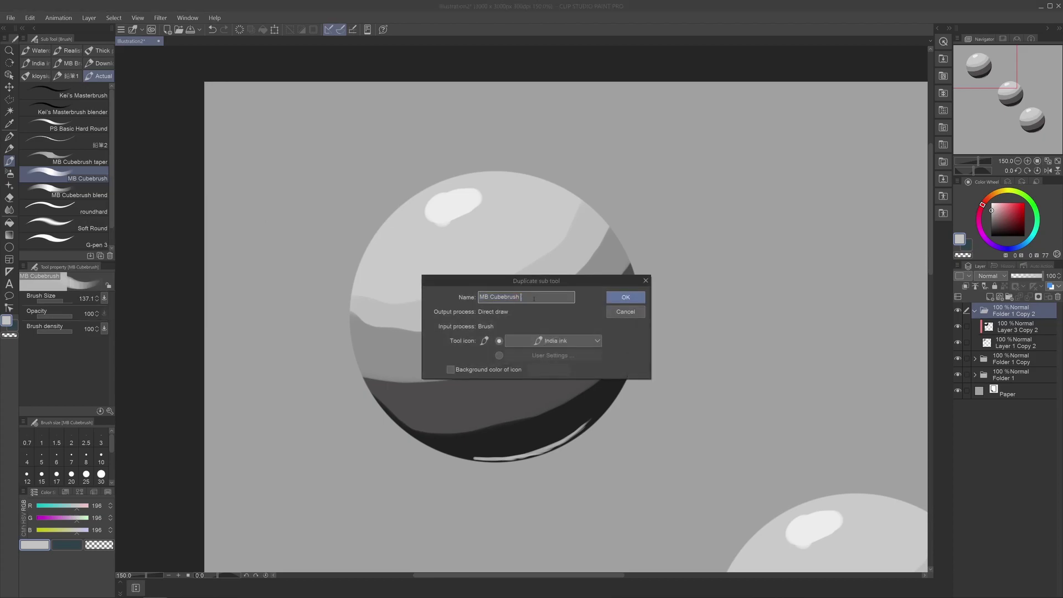
type("blender")
left_click(625, 297)
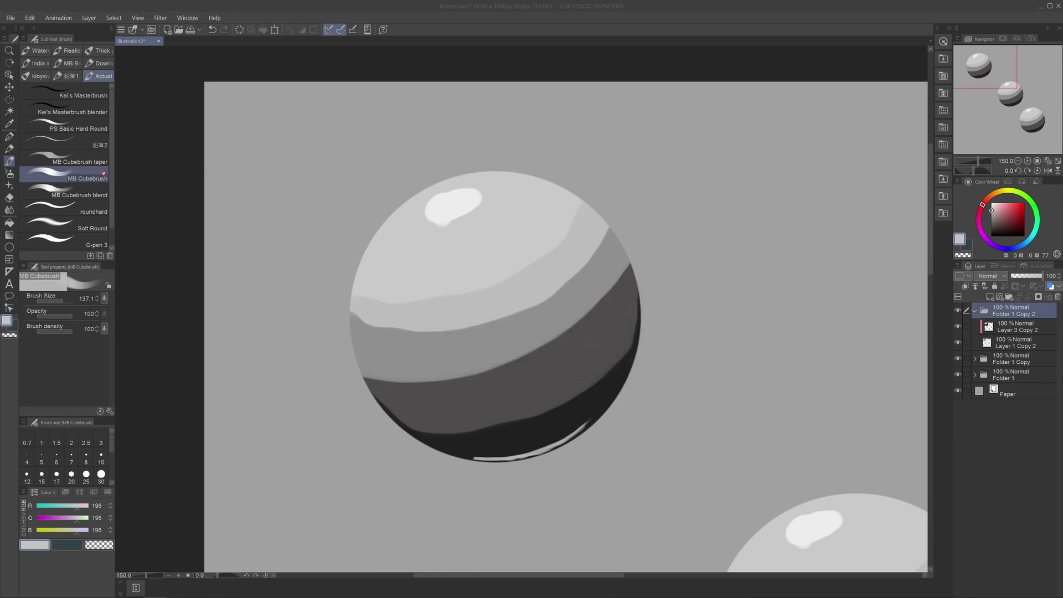
left_click_drag(84, 236, 85, 153)
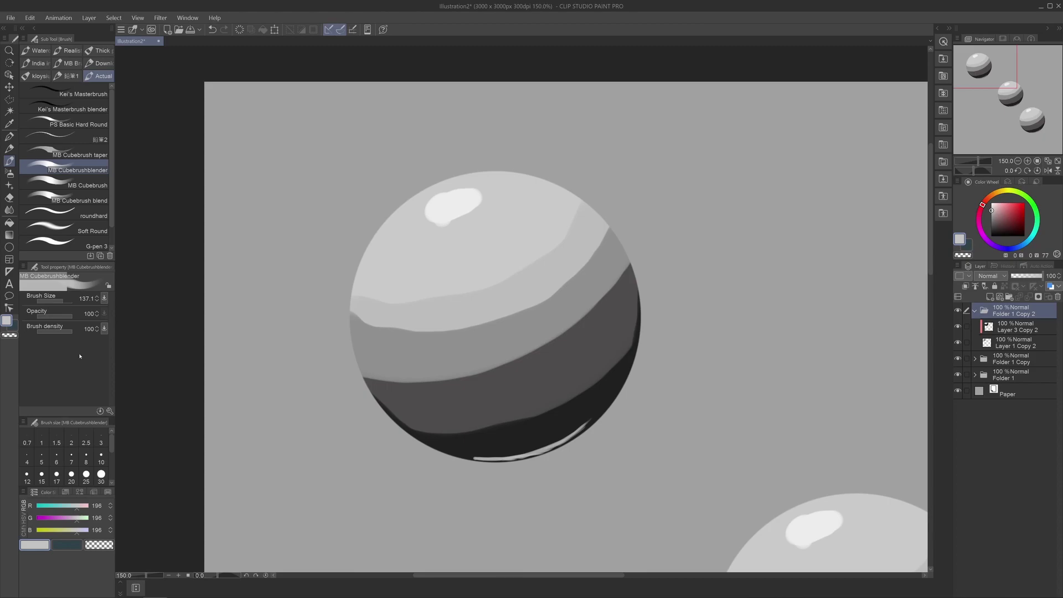
Show the brush's blending mode, color mixing, amount of paint, density of paint, color stretch and blur intensity among its quick tool properties
left_click(109, 411)
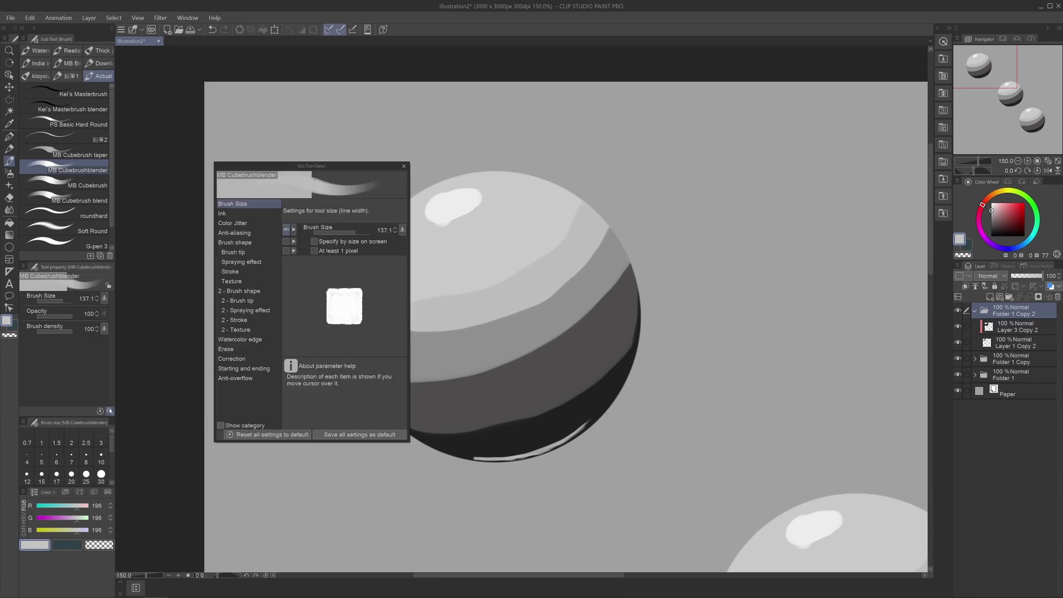
left_click(231, 214)
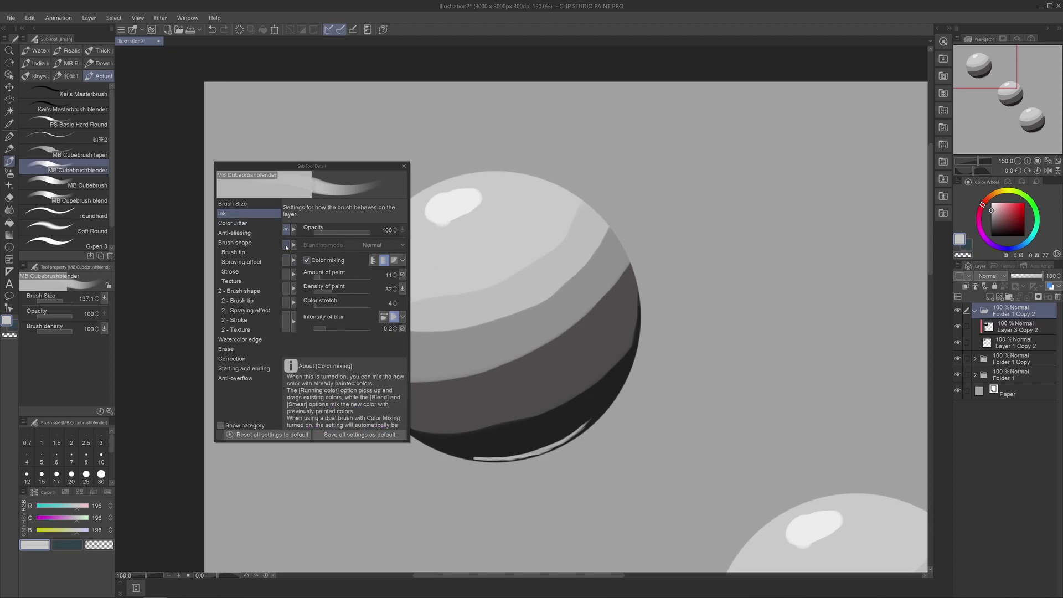
left_click(286, 244)
left_click(286, 260)
left_click(286, 274)
left_click(287, 288)
left_click(287, 303)
left_click(285, 318)
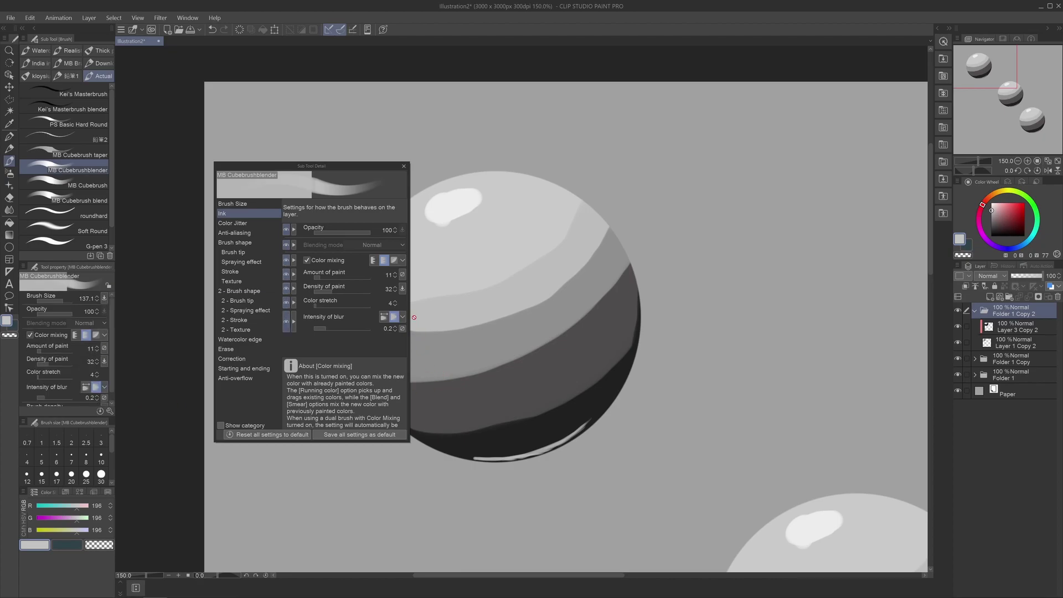
left_click(404, 167)
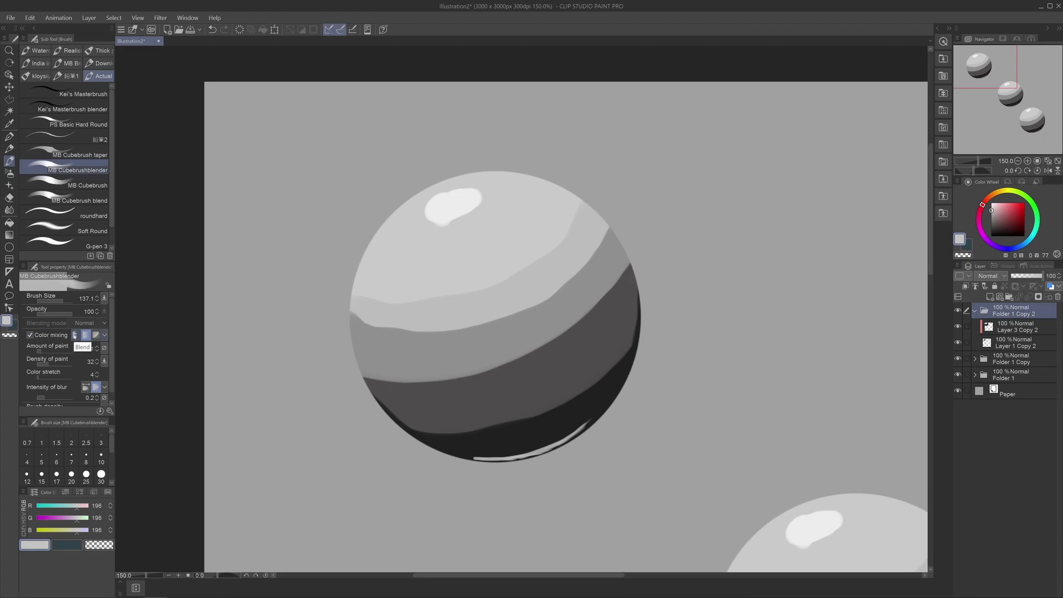
Set the blender brush's color mixing to Blend and its amount of paint to 22
left_click(75, 336)
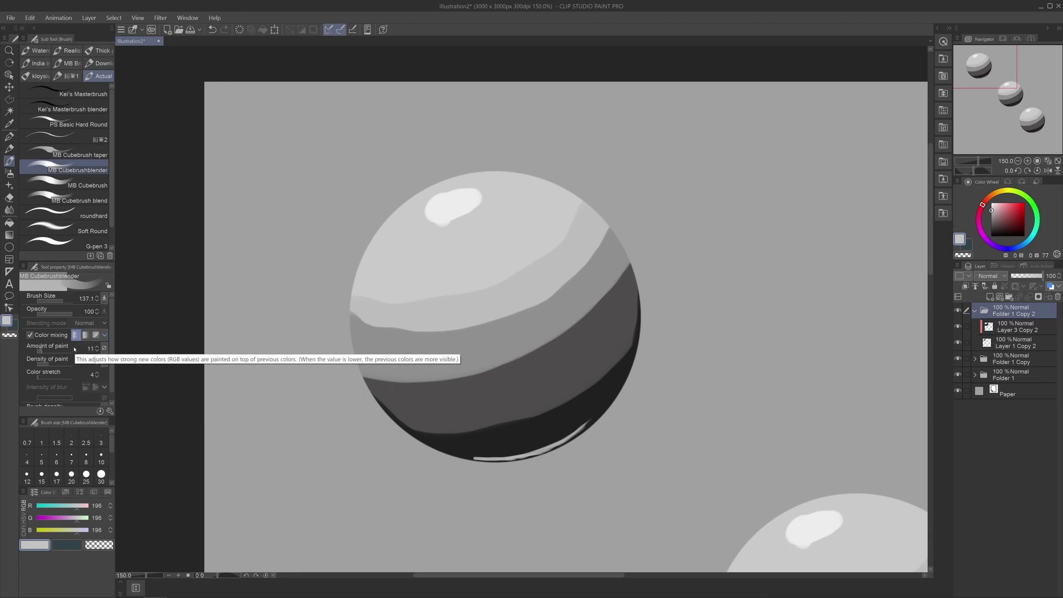
left_click(45, 352)
left_click_drag(45, 351, 31, 351)
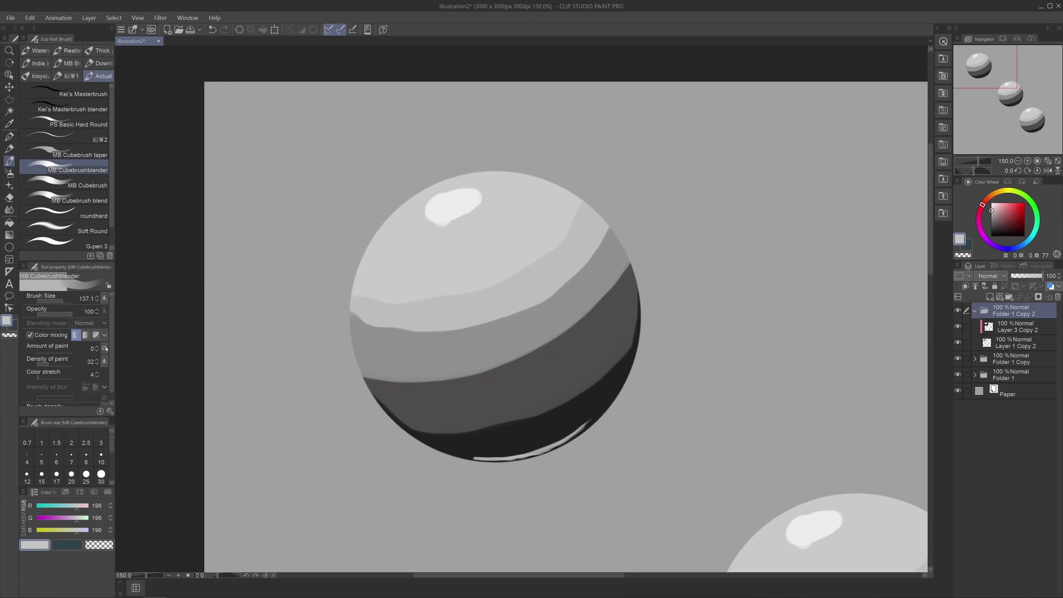
left_click(45, 351)
Make Layer 3 Copy 2 the active layer and reduce the brush size to 34.2
left_click(1009, 330)
scroll(529, 416, "up", 2)
key("bracketright")
key("bracketleft")
key("bracketleft")
key("bracketleft")
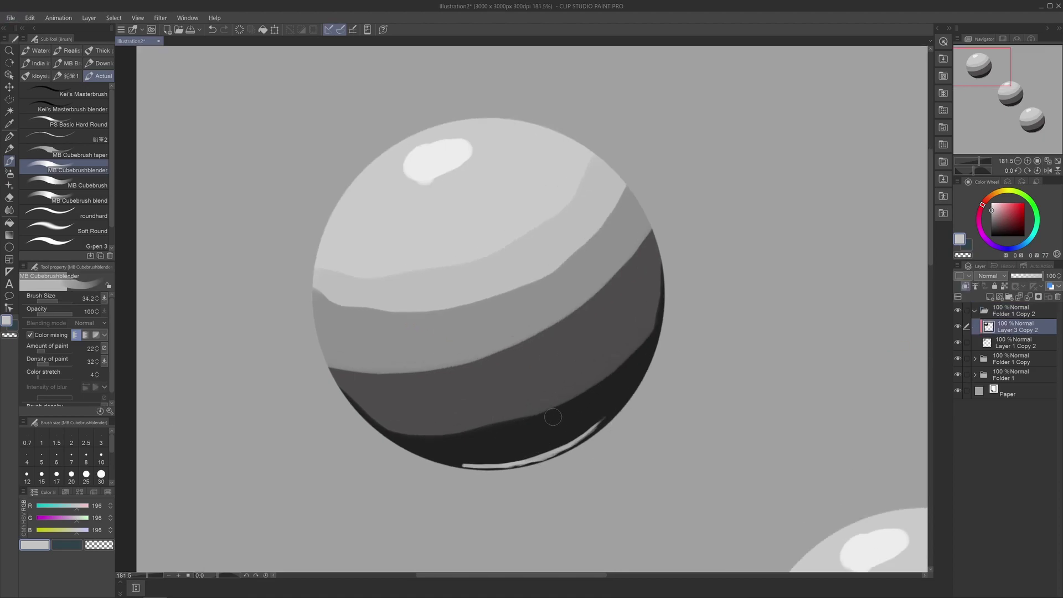
Paint test strokes over the first sphere's darkest band, changing the color to white and the amount of paint to 71
left_click_drag(640, 344, 571, 408)
mouse_move(623, 370)
left_mouse_down()
mouse_move(532, 417)
mouse_move(501, 450)
left_mouse_up()
left_click(991, 203)
mouse_move(576, 417)
left_mouse_down()
mouse_move(466, 448)
mouse_move(477, 447)
left_mouse_up()
left_click_drag(55, 354, 62, 351)
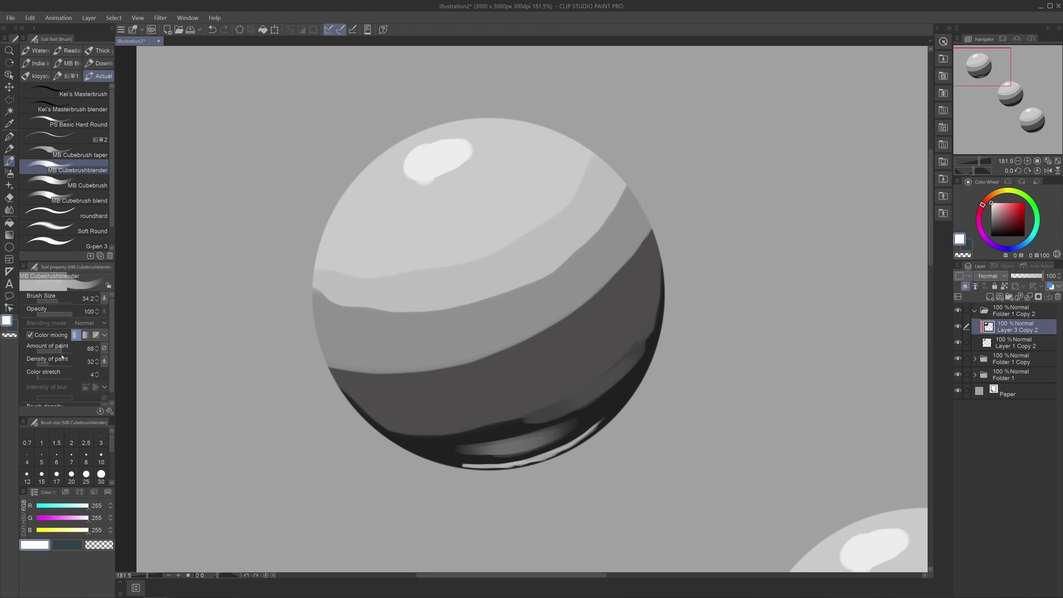
mouse_move(630, 382)
left_mouse_down()
mouse_move(579, 424)
mouse_move(595, 391)
left_mouse_up()
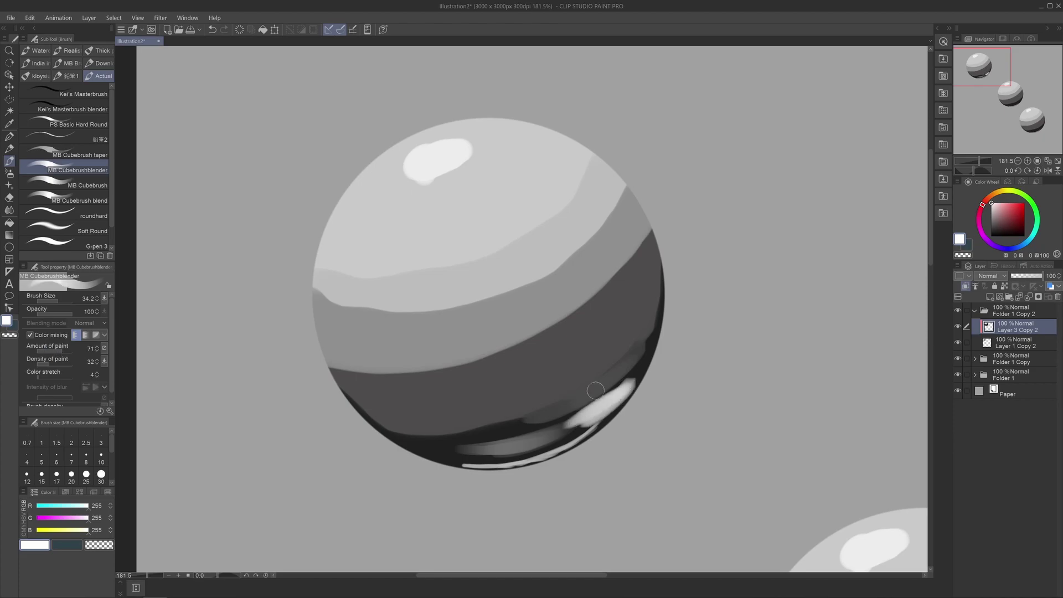
Undo all the test strokes on the sphere's dark band
key("ctrl+z")
key("ctrl+z")
key("ctrl+z")
key("ctrl+z")
key("ctrl+z")
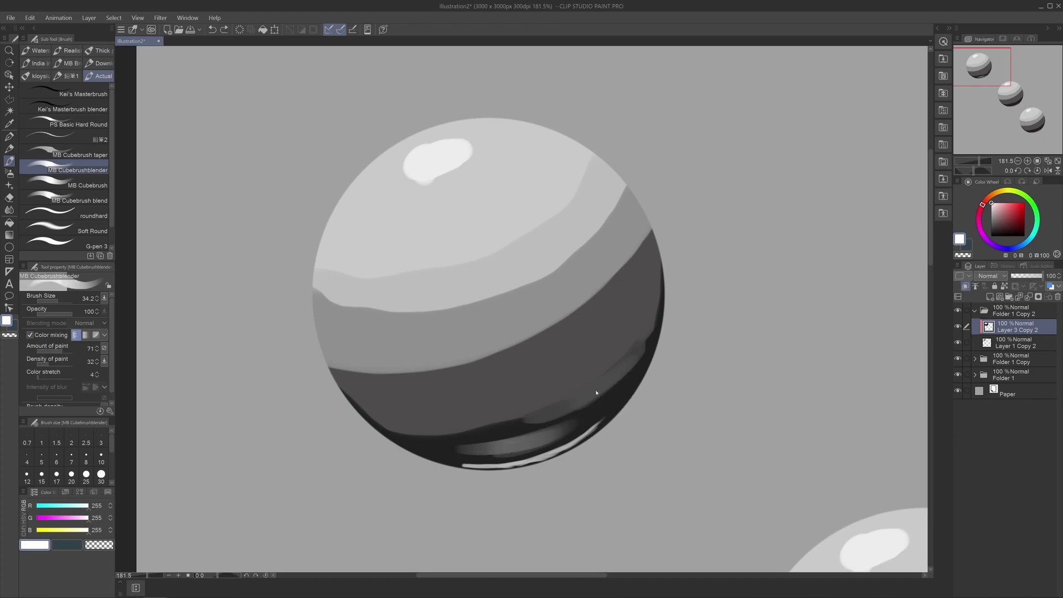
key("ctrl+z")
key("ctrl+z")
key("ctrl+z")
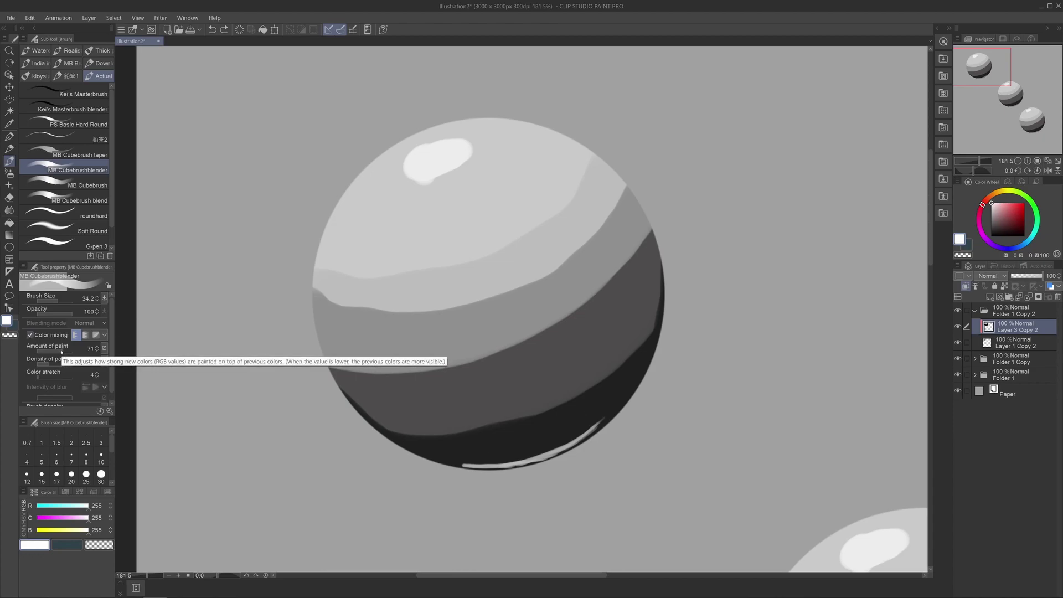
Set the amount of paint to 0 and the color stretch to 54, with color mixing on Blend
left_click_drag(61, 352, 31, 352)
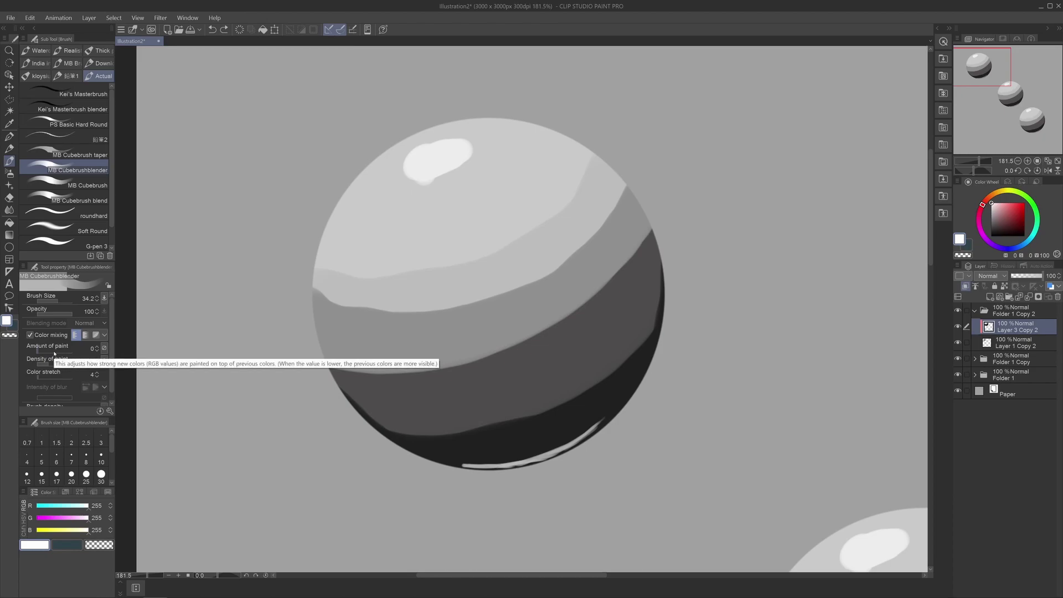
scroll(70, 372, "down", 1)
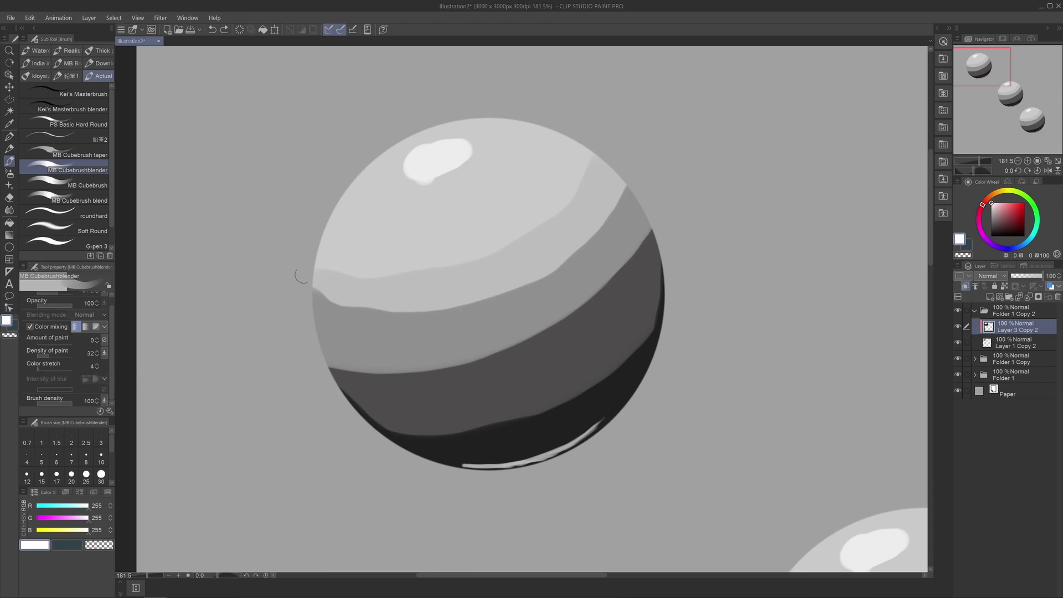
left_click(51, 369)
left_click(56, 368)
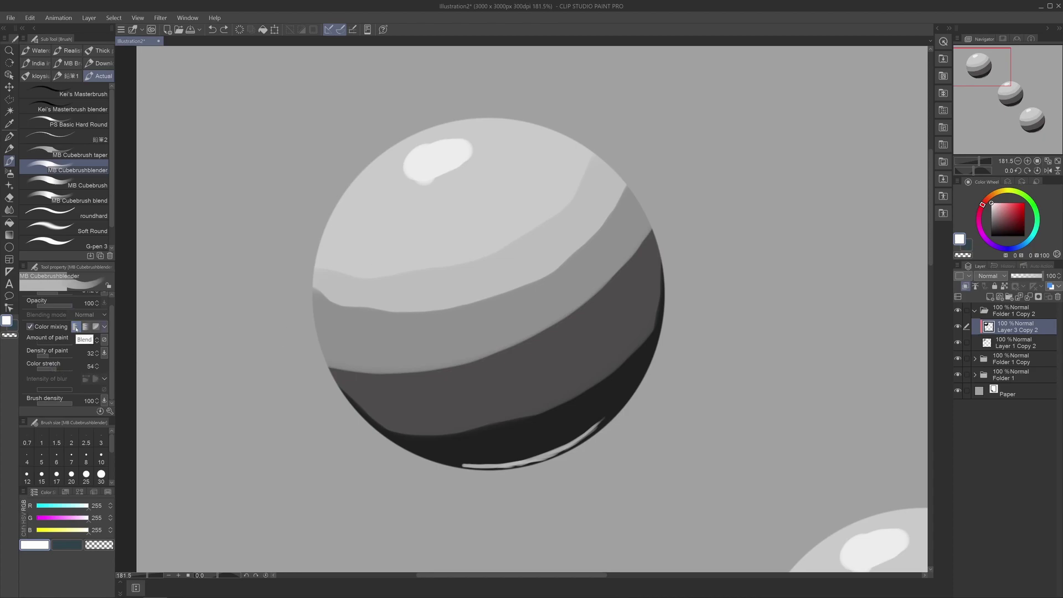
left_click(76, 327)
Enlarge the brush and blend along the edges of the sphere's mid-grey bands with long curved strokes
left_click_drag(511, 294, 526, 305, "ctrl+alt")
scroll(510, 293, "up", 1)
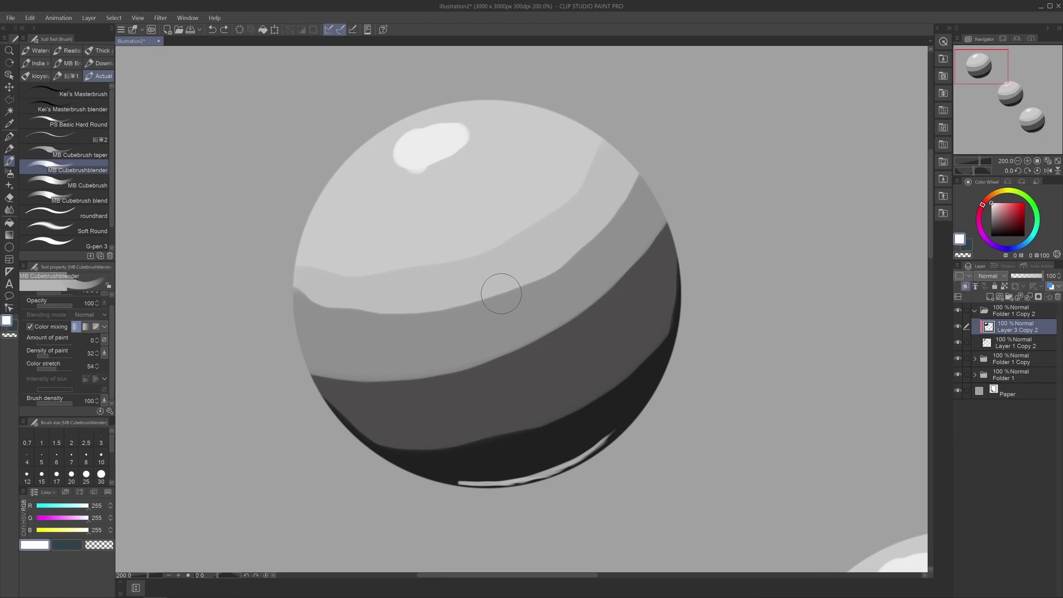
mouse_move(624, 183)
left_mouse_down()
mouse_move(596, 241)
mouse_move(527, 287)
mouse_move(391, 303)
mouse_move(297, 290)
left_mouse_up()
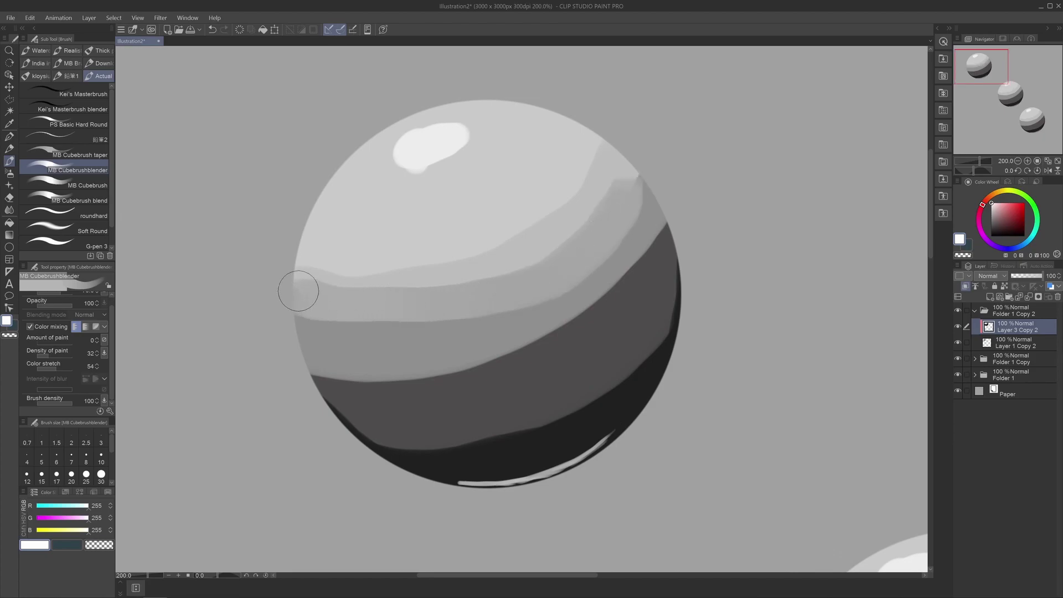
mouse_move(641, 236)
left_mouse_down()
mouse_move(656, 238)
mouse_move(629, 273)
mouse_move(470, 369)
mouse_move(382, 381)
mouse_move(294, 361)
left_mouse_up()
mouse_move(579, 298)
left_mouse_down()
mouse_move(610, 239)
mouse_move(619, 257)
left_mouse_up()
mouse_move(633, 219)
left_mouse_down()
mouse_move(635, 197)
mouse_move(569, 284)
mouse_move(500, 323)
mouse_move(397, 327)
mouse_move(291, 299)
left_mouse_up()
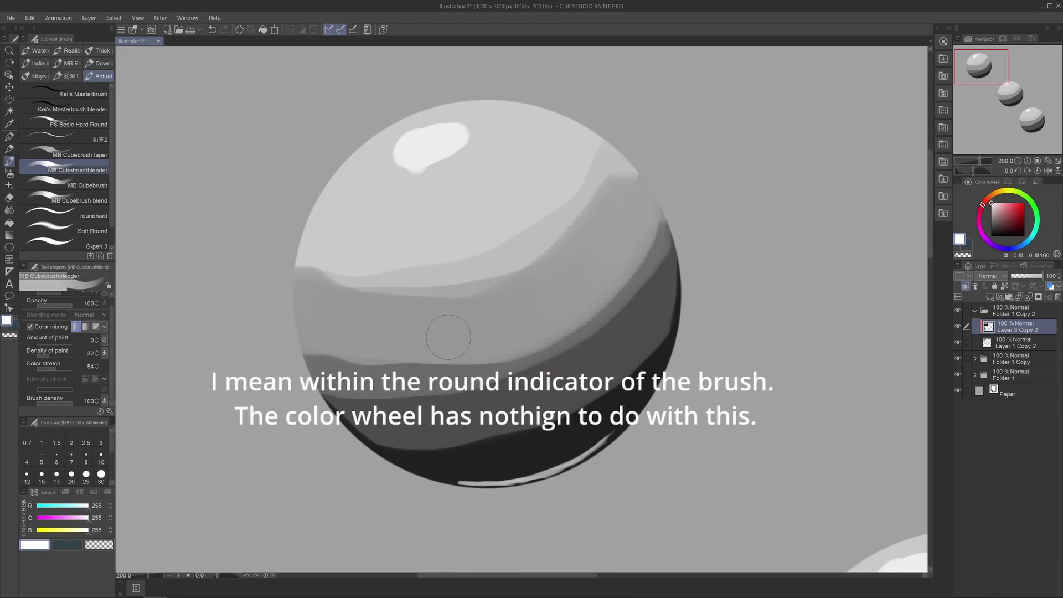
Soften the transitions between the light and mid-grey bands on the sphere's upper half with repeated blending strokes
mouse_move(299, 271)
left_mouse_down()
mouse_move(372, 295)
mouse_move(457, 294)
mouse_move(524, 272)
mouse_move(596, 206)
mouse_move(592, 181)
left_mouse_up()
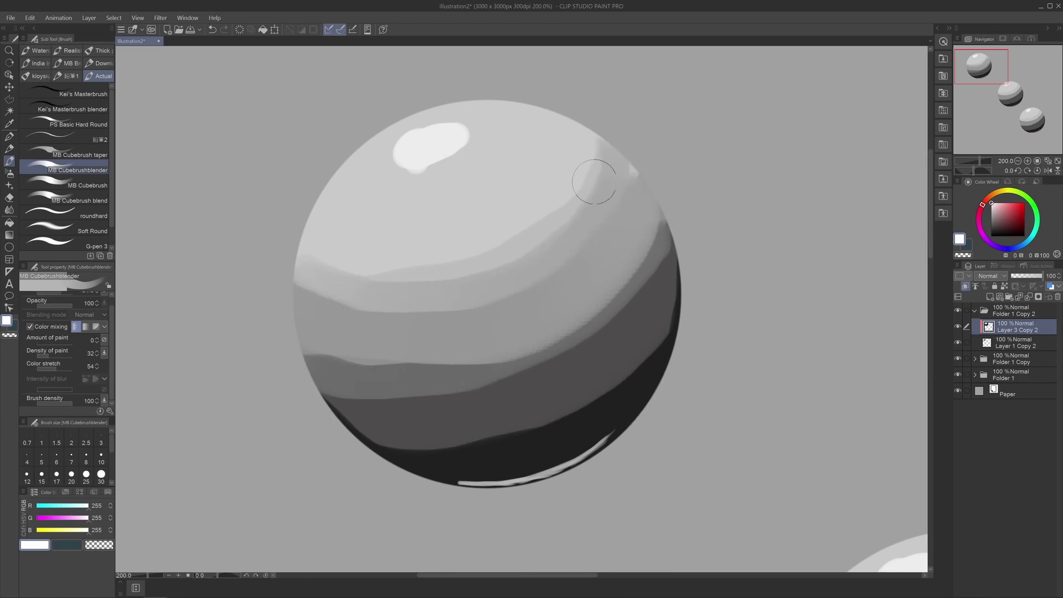
left_click_drag(306, 297, 442, 307)
mouse_move(558, 199)
left_mouse_down()
mouse_move(522, 240)
mouse_move(491, 236)
mouse_move(461, 263)
mouse_move(449, 248)
mouse_move(362, 267)
mouse_move(296, 257)
left_mouse_up()
mouse_move(603, 139)
left_mouse_down()
mouse_move(548, 217)
mouse_move(470, 252)
mouse_move(370, 272)
mouse_move(298, 263)
mouse_move(315, 264)
mouse_move(310, 295)
mouse_move(327, 278)
mouse_move(421, 302)
left_mouse_up()
mouse_move(507, 254)
left_mouse_down()
mouse_move(548, 242)
mouse_move(602, 193)
mouse_move(597, 180)
mouse_move(625, 151)
mouse_move(592, 193)
left_mouse_up()
mouse_move(390, 275)
left_mouse_down()
mouse_move(319, 278)
mouse_move(294, 264)
mouse_move(360, 299)
left_mouse_up()
mouse_move(581, 215)
left_mouse_down()
mouse_move(598, 199)
mouse_move(603, 218)
mouse_move(570, 260)
left_mouse_up()
left_click_drag(624, 192, 629, 165)
mouse_move(613, 253)
left_mouse_down()
mouse_move(538, 299)
mouse_move(474, 320)
mouse_move(404, 309)
mouse_move(329, 316)
mouse_move(309, 301)
left_mouse_up()
left_click_drag(308, 266, 319, 250)
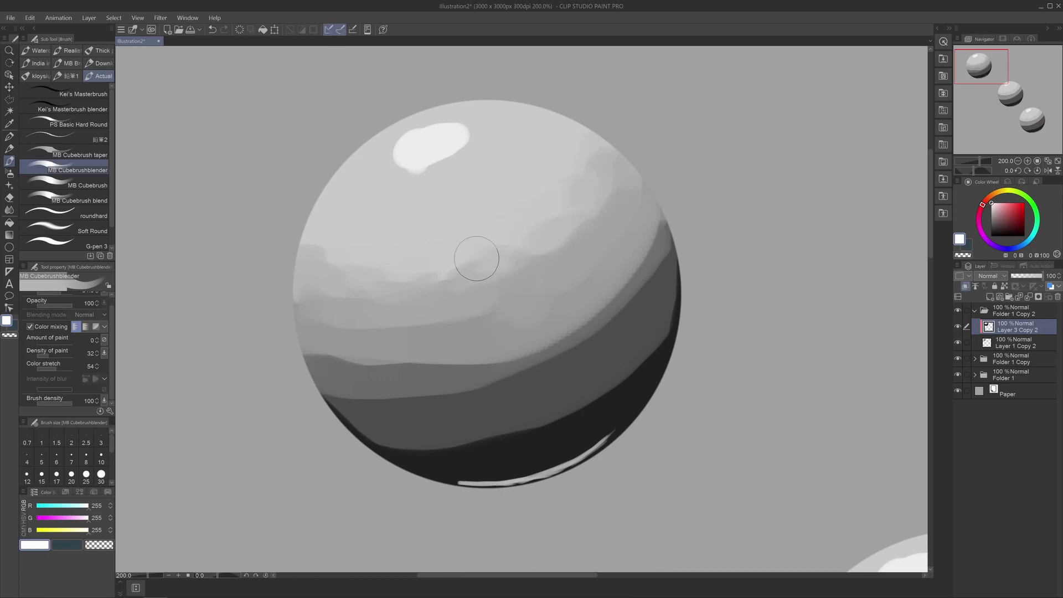
left_click_drag(477, 255, 491, 235)
With color stretch at 100, smear the dark grey along its band and in four strokes up into the lighter tones
mouse_move(592, 343)
left_mouse_down()
mouse_move(497, 386)
mouse_move(437, 397)
left_mouse_up()
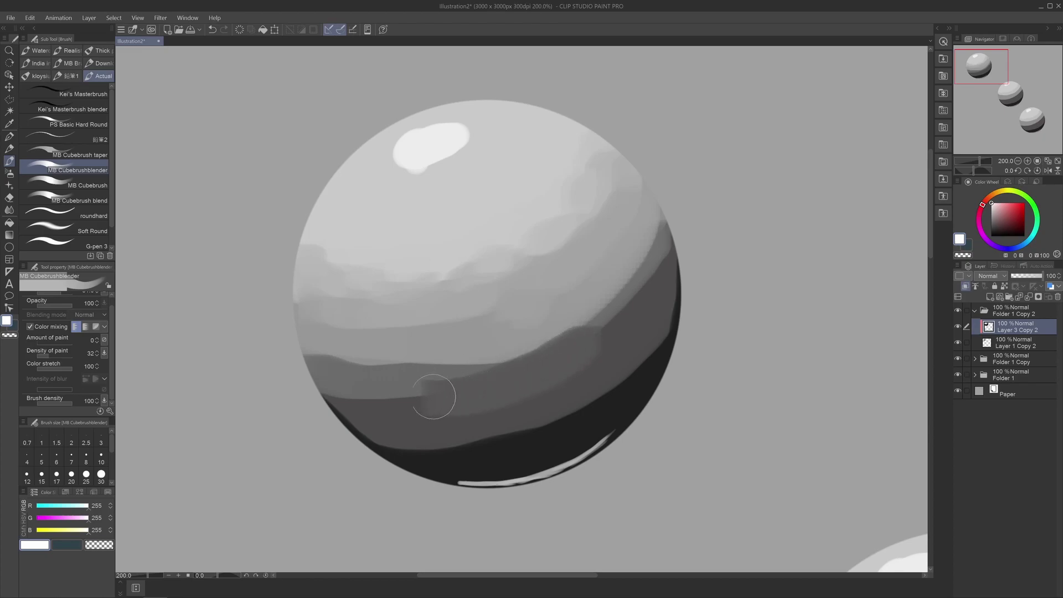
mouse_move(640, 316)
left_mouse_down()
mouse_move(607, 318)
mouse_move(519, 278)
left_mouse_up()
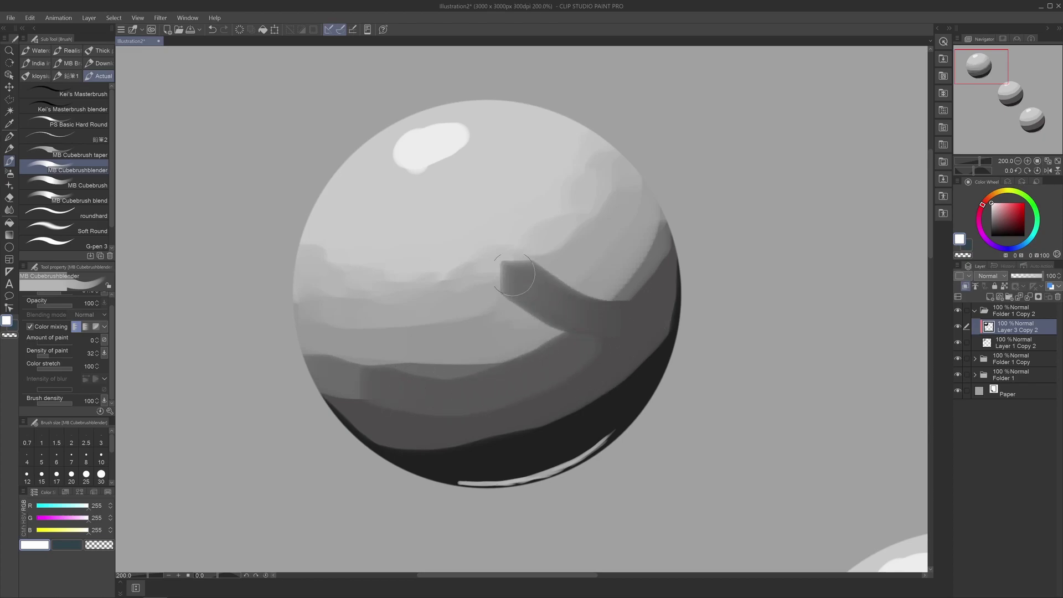
left_click_drag(636, 301, 549, 248)
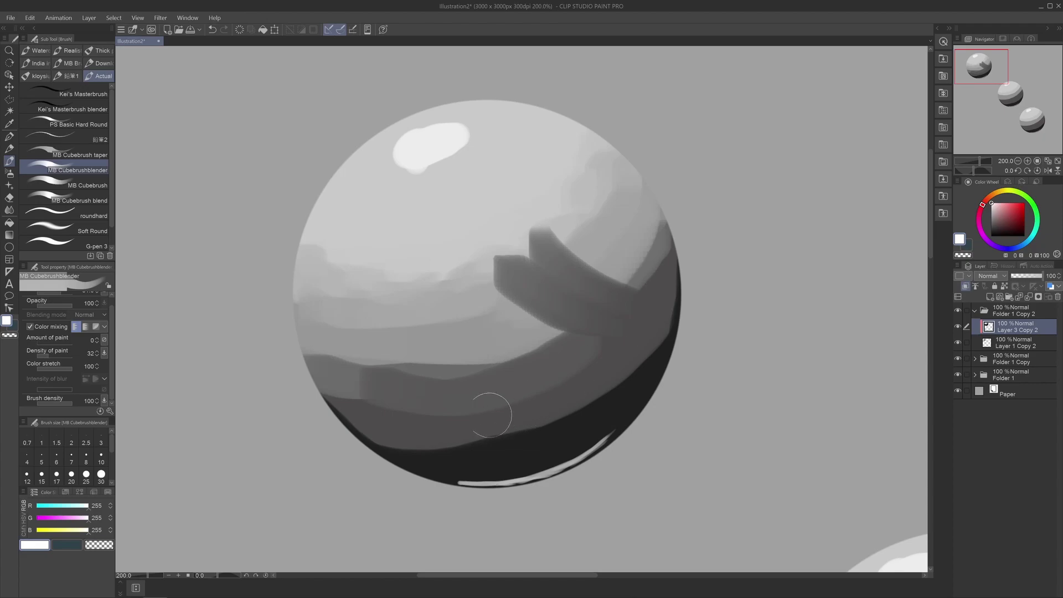
left_click_drag(421, 395, 368, 308)
left_click_drag(541, 380, 435, 309)
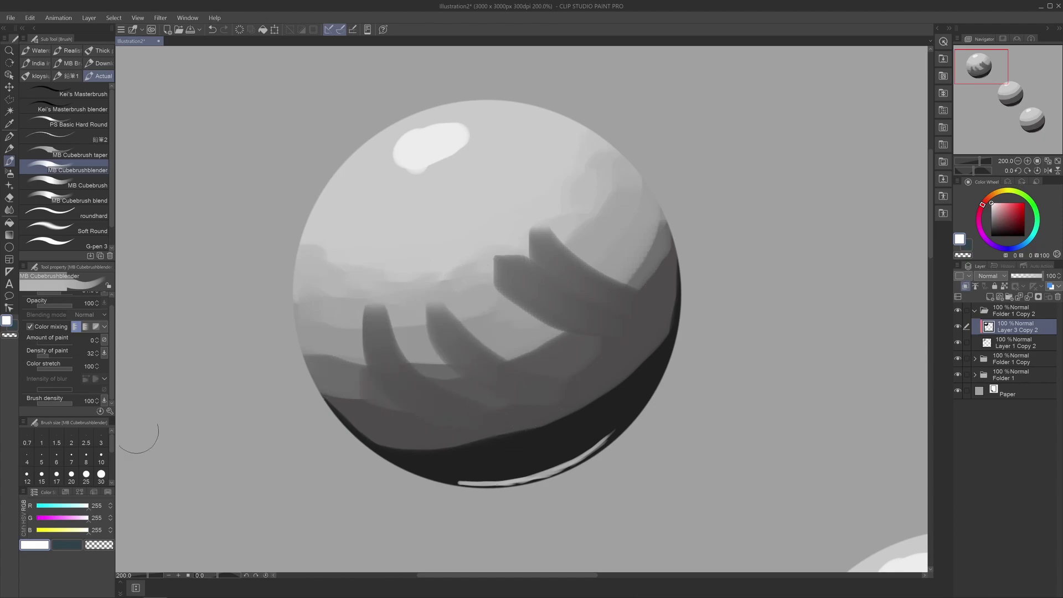
Set the color stretch to 10 and pull blending strokes between the sphere's dark and light tones
left_click_drag(50, 370, 42, 371)
mouse_move(658, 293)
left_mouse_down()
mouse_move(630, 248)
mouse_move(587, 155)
left_mouse_up()
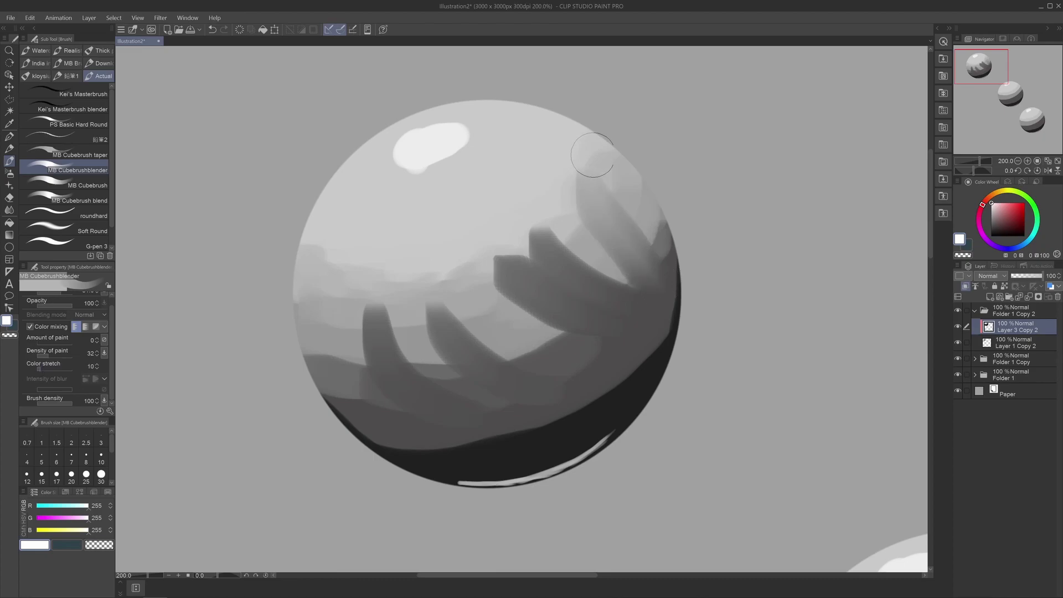
left_click_drag(377, 293, 446, 348)
mouse_move(423, 238)
left_mouse_down()
mouse_move(458, 312)
mouse_move(523, 354)
left_mouse_up()
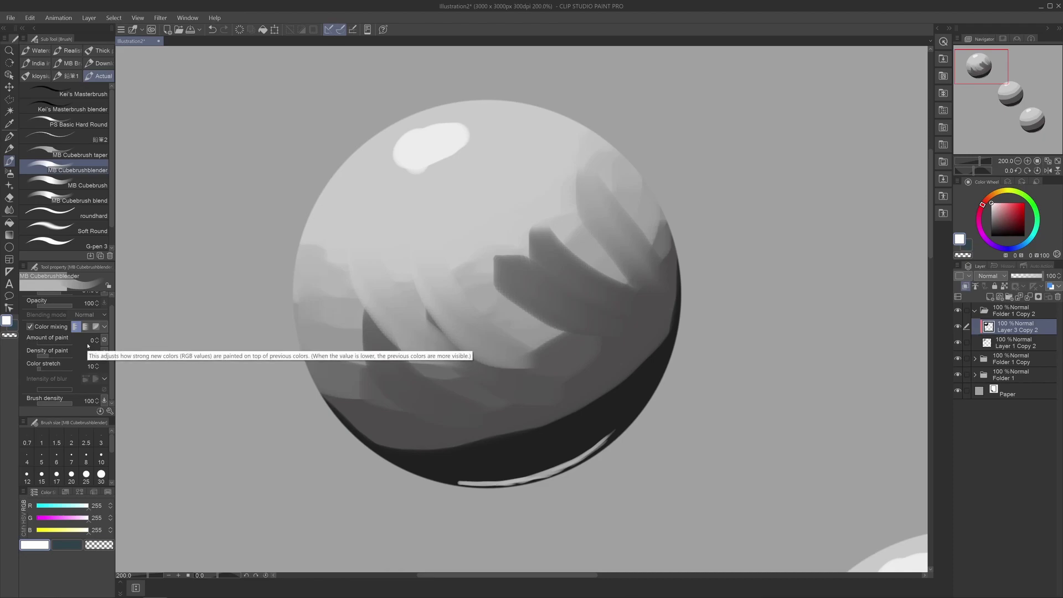
Set the color stretch to 17 and smooth the dark smears back into curved tonal bands around the sphere
left_click_drag(60, 369, 43, 370)
mouse_move(368, 358)
left_mouse_down()
mouse_move(407, 346)
mouse_move(465, 359)
left_mouse_up()
mouse_move(386, 272)
left_mouse_down()
mouse_move(519, 236)
mouse_move(577, 184)
mouse_move(573, 234)
mouse_move(496, 291)
mouse_move(398, 297)
left_mouse_up()
mouse_move(568, 260)
left_mouse_down()
mouse_move(609, 238)
mouse_move(399, 324)
mouse_move(486, 329)
mouse_move(482, 339)
mouse_move(510, 329)
mouse_move(493, 329)
left_mouse_up()
mouse_move(617, 212)
left_mouse_down()
mouse_move(465, 316)
mouse_move(293, 299)
left_mouse_up()
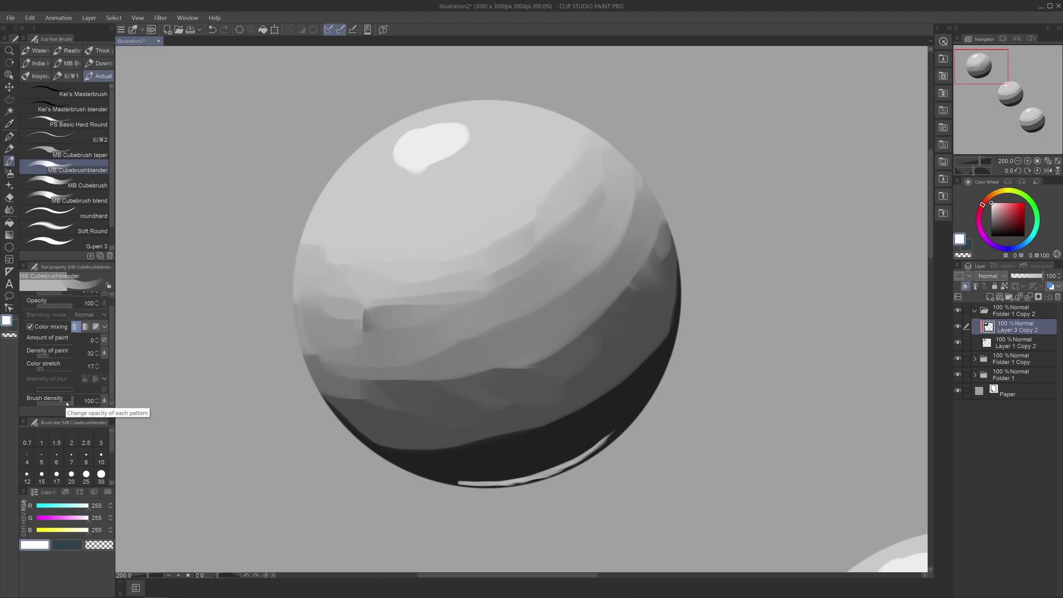
Set the brush density to 28 and blend the first sphere's mid and dark tonal bands and the highlight's edge
left_click_drag(66, 403, 48, 403)
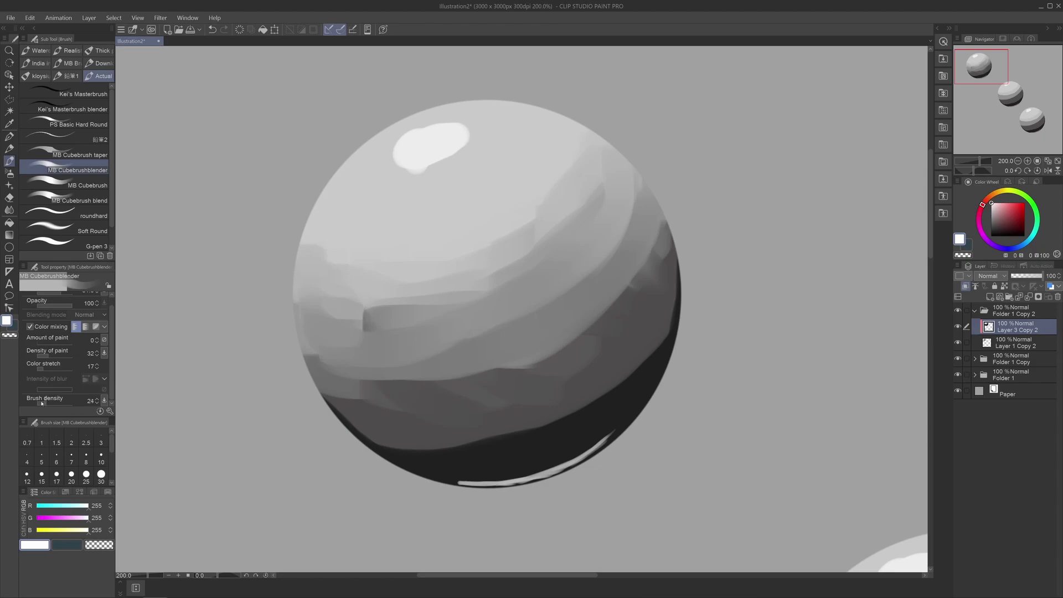
mouse_move(595, 324)
left_mouse_down()
mouse_move(552, 349)
mouse_move(610, 303)
mouse_move(553, 354)
mouse_move(424, 375)
left_mouse_up()
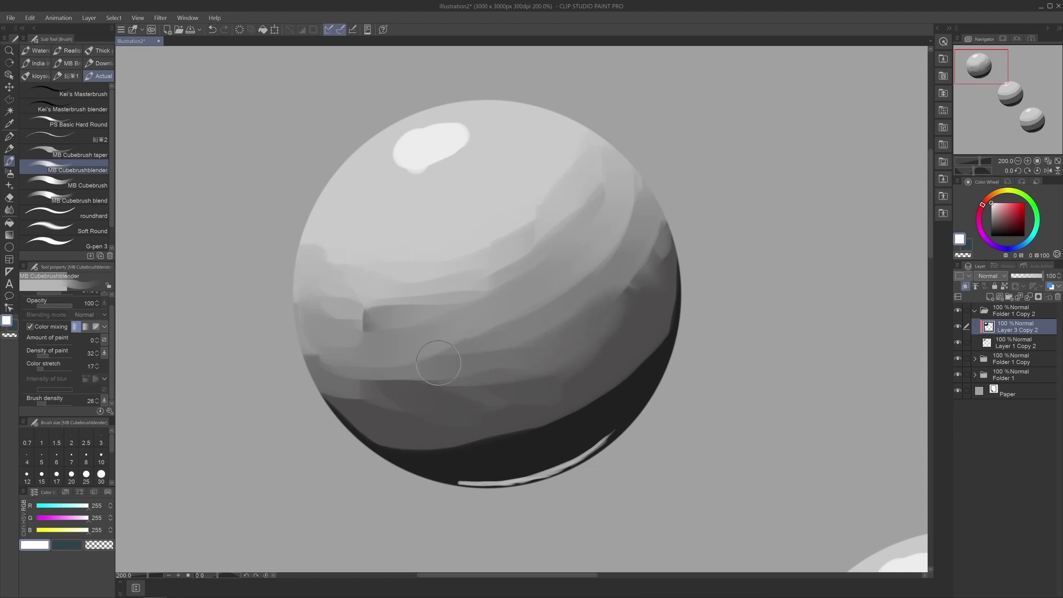
mouse_move(645, 237)
left_mouse_down()
mouse_move(557, 344)
mouse_move(488, 371)
mouse_move(372, 383)
left_mouse_up()
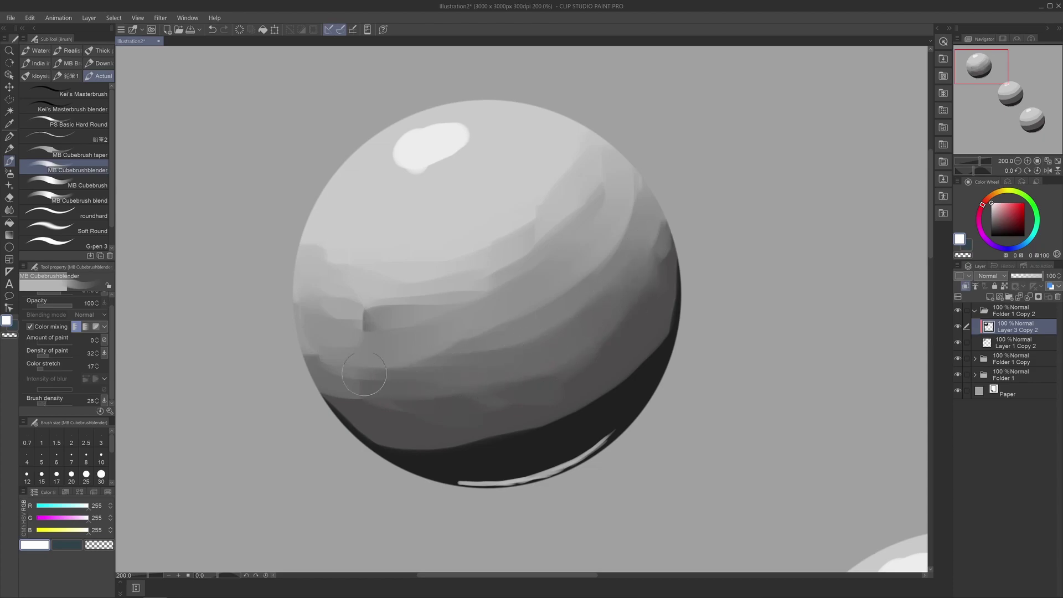
mouse_move(442, 383)
left_mouse_down()
mouse_move(411, 389)
mouse_move(416, 418)
mouse_move(538, 410)
mouse_move(615, 386)
mouse_move(533, 430)
mouse_move(642, 356)
mouse_move(505, 436)
mouse_move(539, 428)
mouse_move(414, 427)
mouse_move(400, 441)
mouse_move(466, 449)
mouse_move(395, 445)
left_mouse_up()
mouse_move(627, 387)
left_mouse_down()
mouse_move(434, 428)
mouse_move(339, 403)
left_mouse_up()
mouse_move(354, 321)
left_mouse_down()
mouse_move(382, 310)
mouse_move(318, 288)
left_mouse_up()
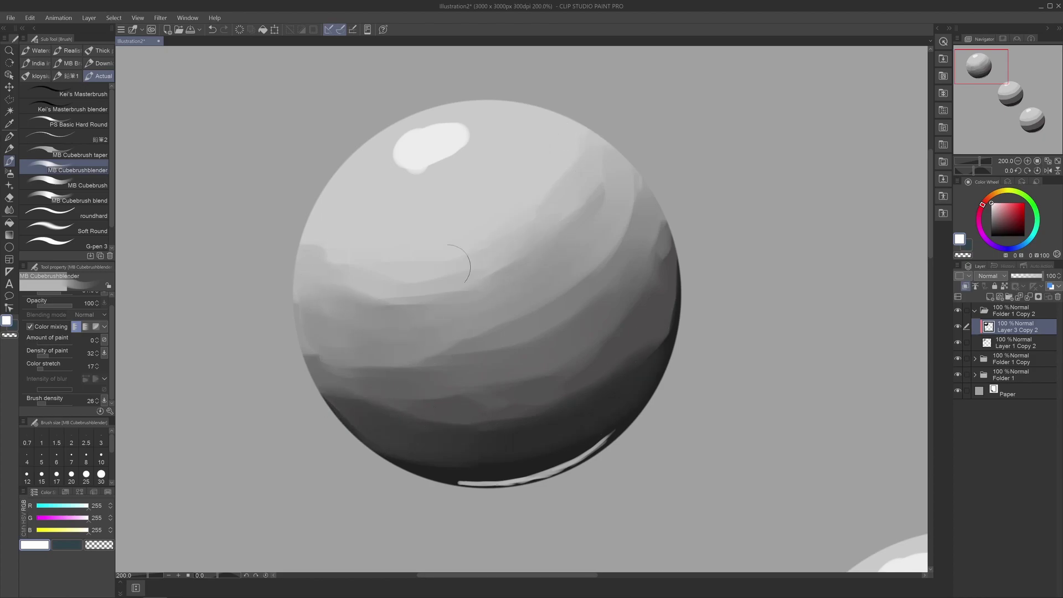
mouse_move(427, 147)
left_mouse_down()
mouse_move(424, 162)
mouse_move(407, 166)
left_mouse_up()
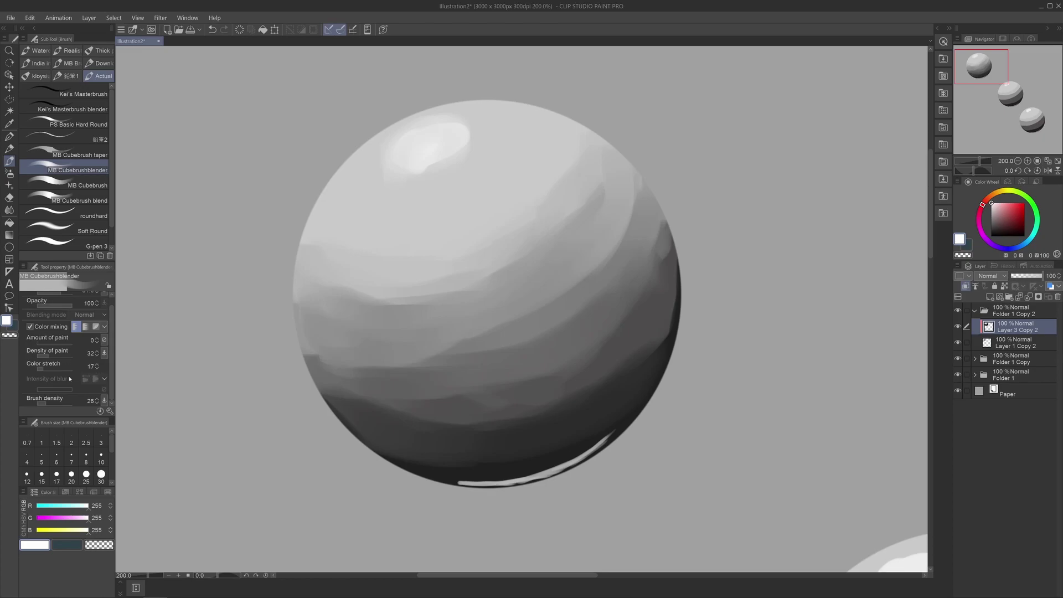
Set the brush density to 90 and select Layer 3 Copy inside Folder 1 Copy to work on the middle sphere
left_click(69, 403)
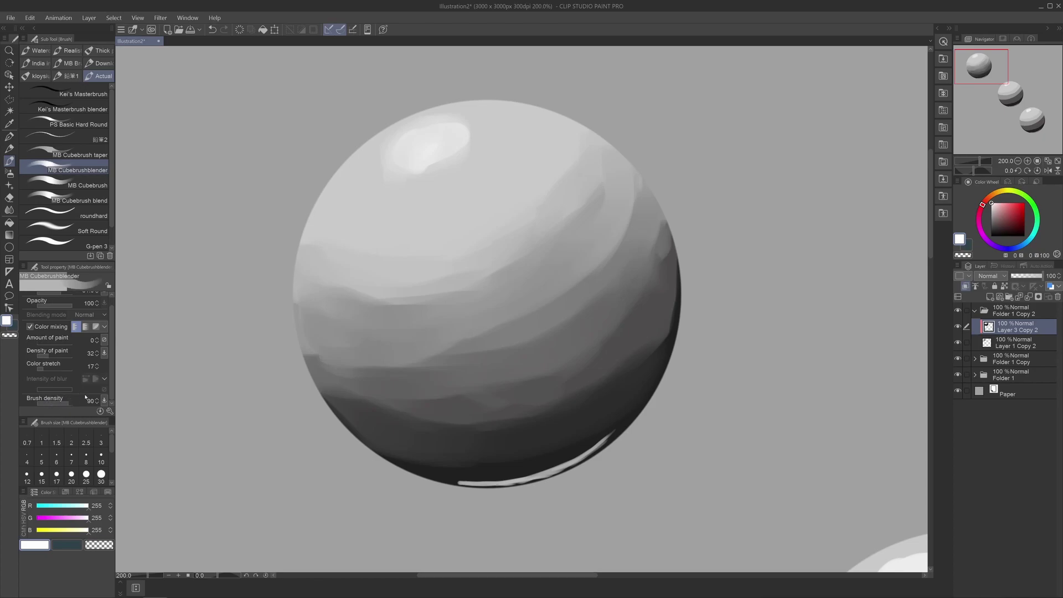
scroll(273, 143, "down", 5)
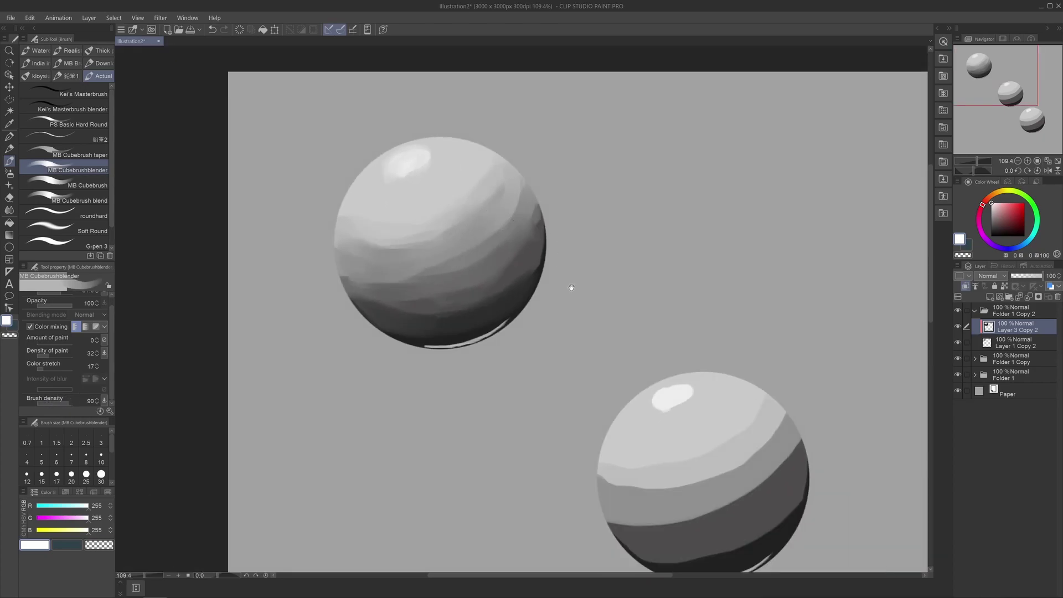
left_click_drag(570, 289, 507, 231)
left_click_drag(556, 276, 480, 142)
left_click(975, 359)
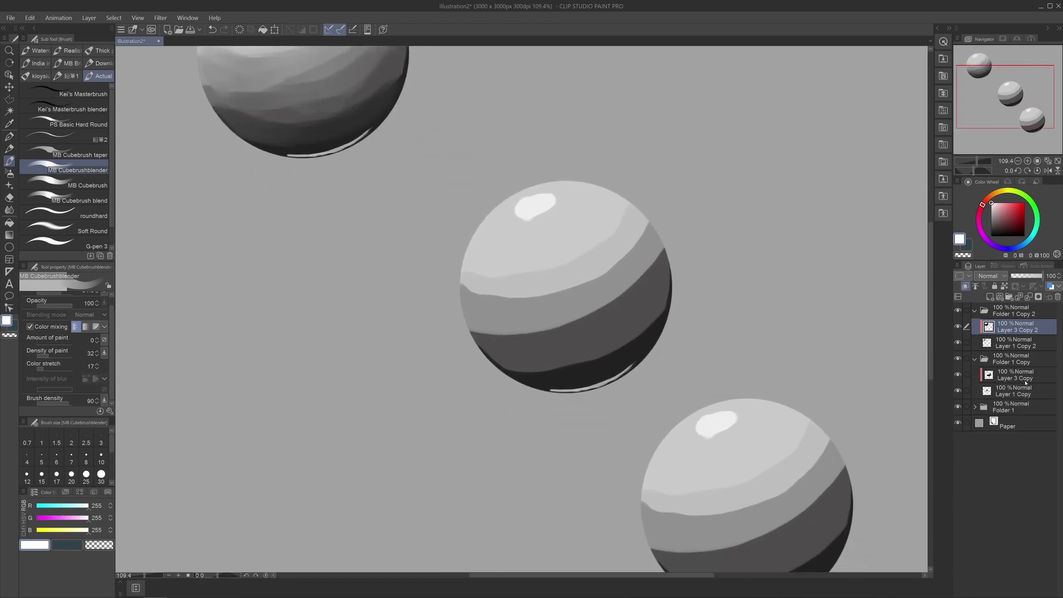
left_click(1024, 377)
left_click_drag(569, 318, 536, 286)
scroll(550, 285, "up", 3)
scroll(553, 279, "up", 2)
left_click_drag(508, 173, 466, 244)
scroll(466, 246, "up", 1)
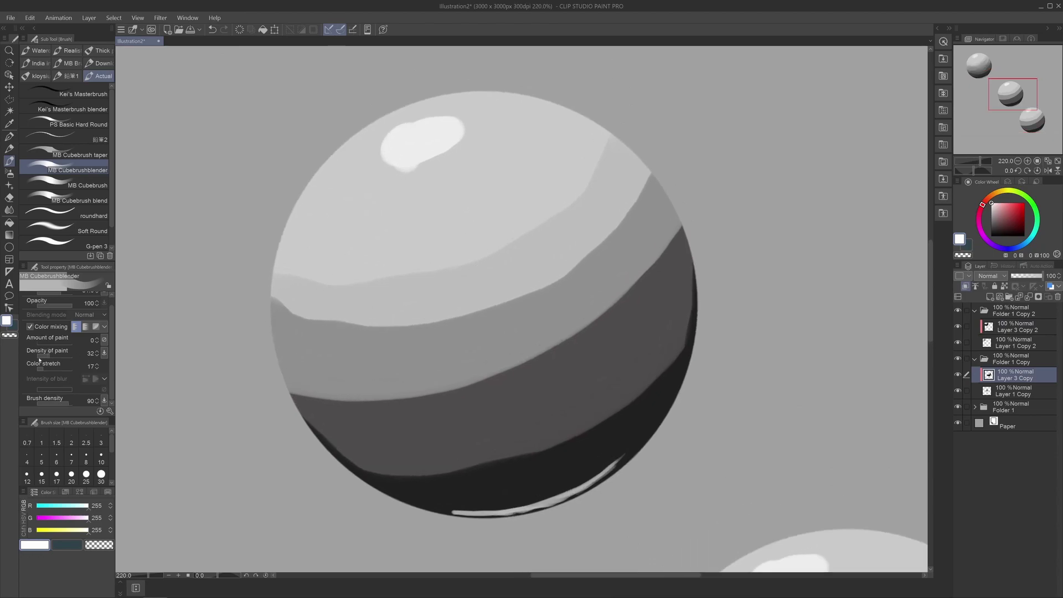
Switch the brush's color mixing to the second mode with color stretch 58 and automatic blur intensity
left_click(86, 326)
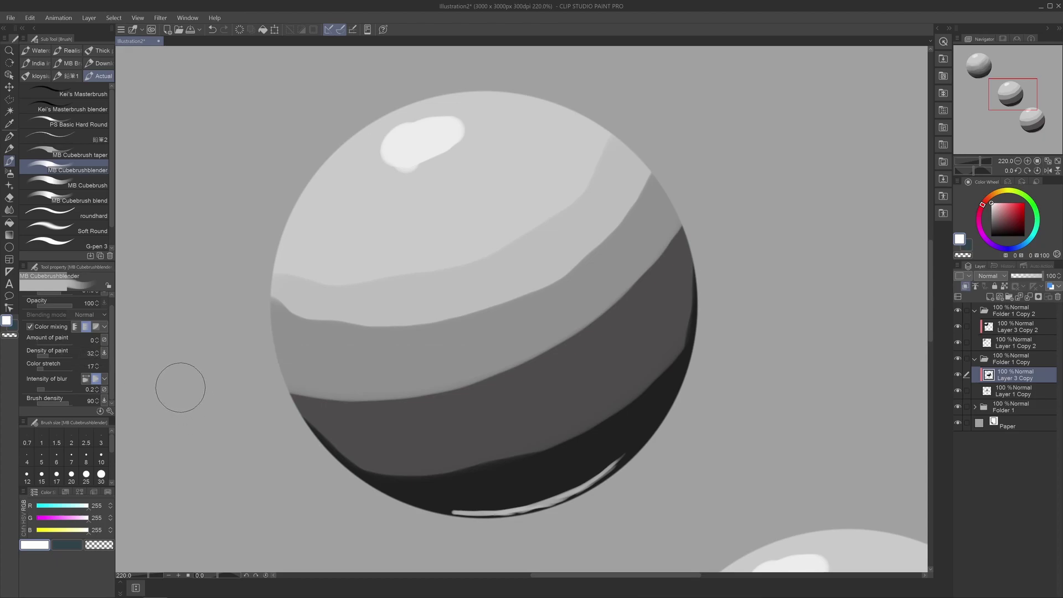
left_click(58, 369)
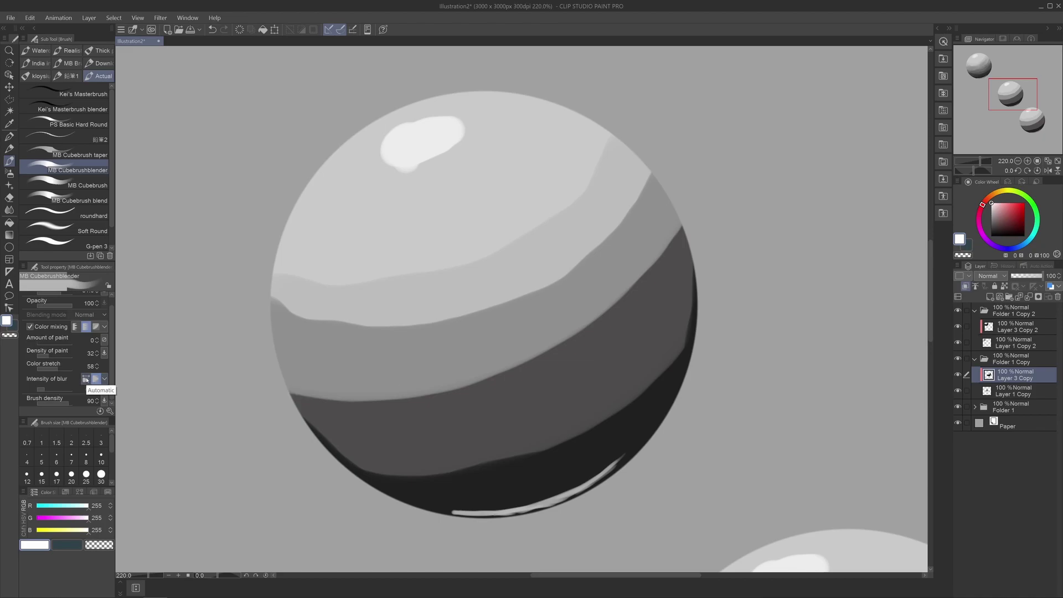
left_click(86, 380)
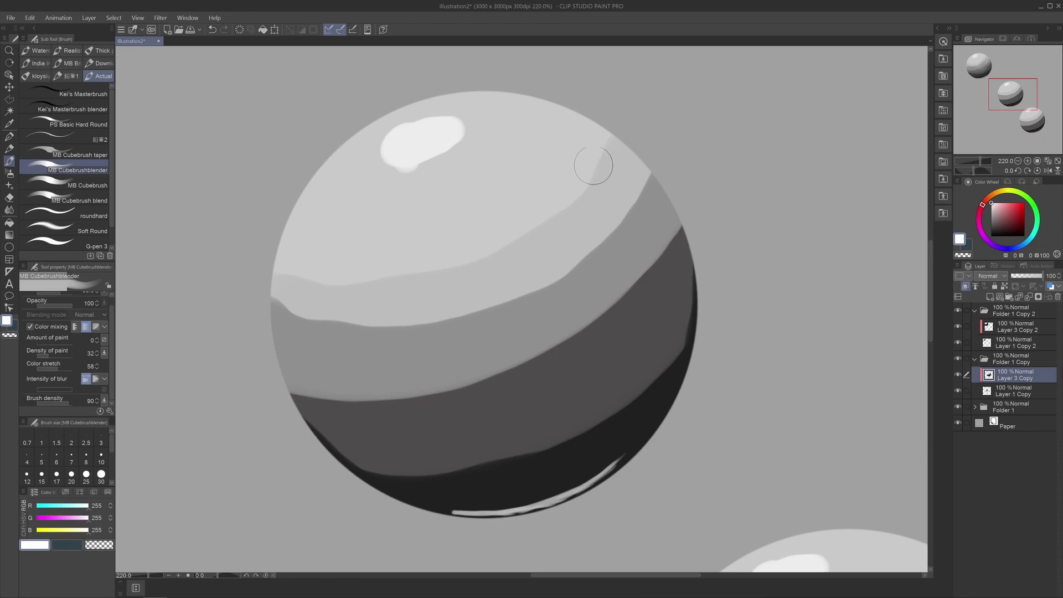
Blend the boundaries between the light, mid-grey and dark grey bands of the middle sphere with long curved strokes
mouse_move(610, 140)
left_mouse_down()
mouse_move(572, 204)
mouse_move(508, 252)
mouse_move(414, 280)
mouse_move(301, 281)
mouse_move(326, 284)
left_mouse_up()
mouse_move(641, 178)
left_mouse_down()
mouse_move(575, 258)
mouse_move(471, 307)
mouse_move(302, 310)
left_mouse_up()
mouse_move(641, 187)
left_mouse_down()
mouse_move(607, 234)
mouse_move(371, 337)
mouse_move(281, 321)
mouse_move(597, 222)
mouse_move(644, 189)
mouse_move(523, 295)
mouse_move(308, 339)
left_mouse_up()
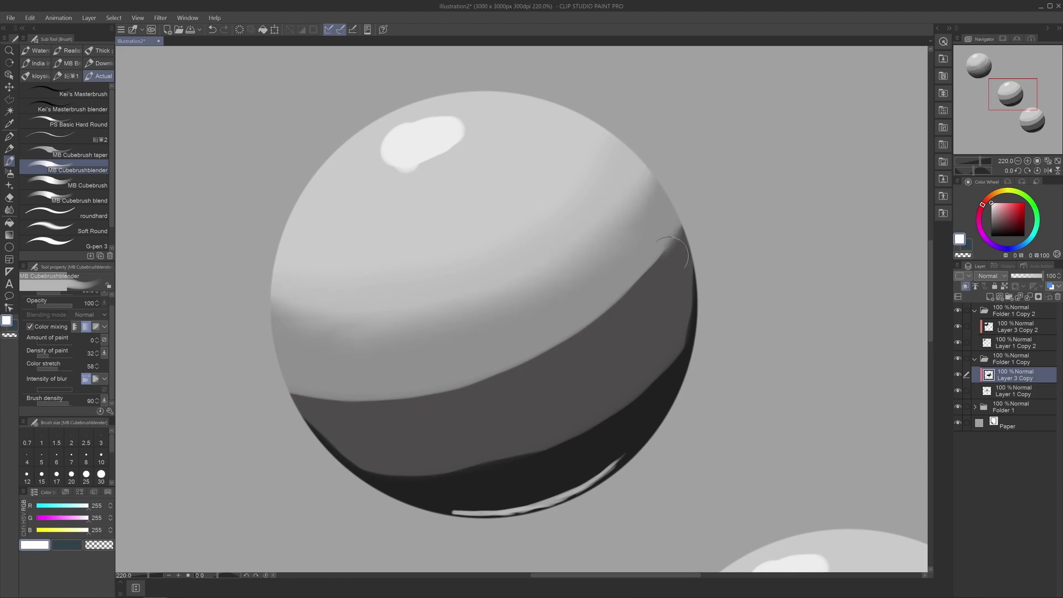
mouse_move(687, 244)
left_mouse_down()
mouse_move(504, 363)
mouse_move(310, 382)
left_mouse_up()
left_click_drag(676, 236, 310, 378)
left_click_drag(672, 252, 280, 378)
left_click_drag(360, 396, 310, 386)
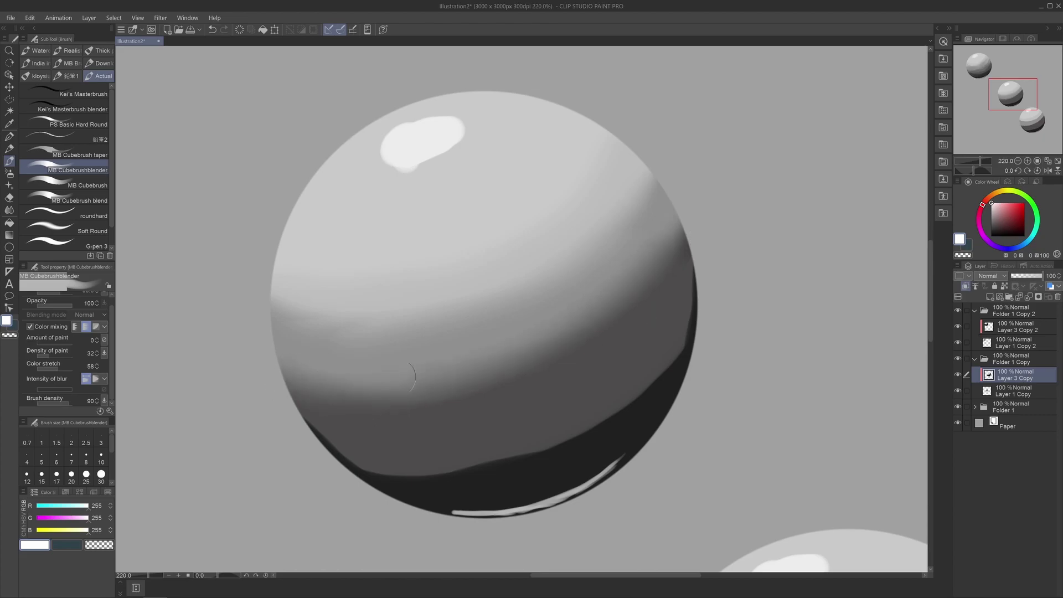
left_click_drag(485, 377, 382, 374)
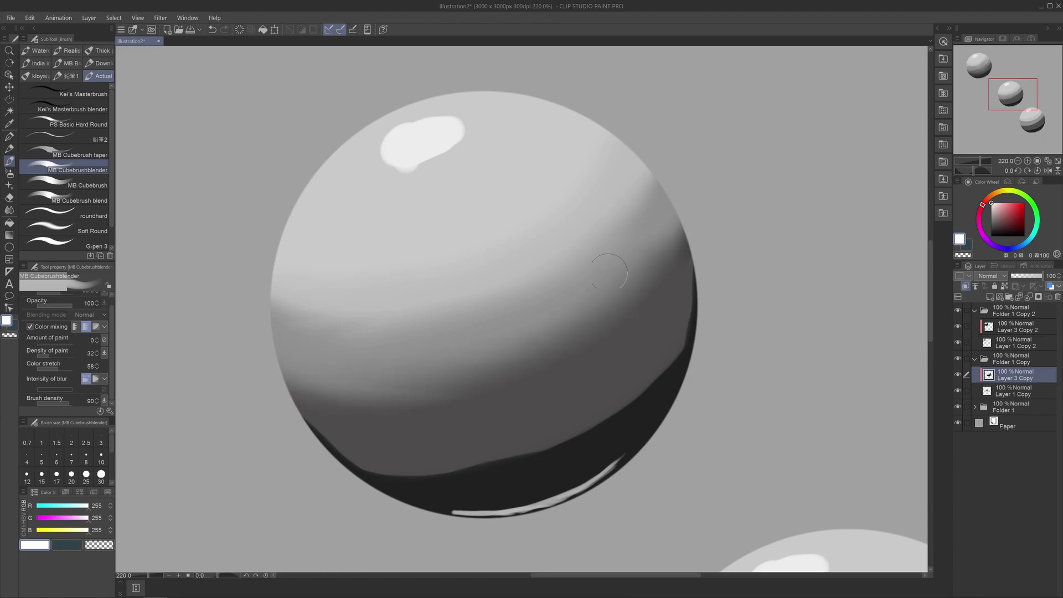
Enlarge the brush and sweep broad blending strokes across the sphere's grey tones, undoing the last stroke near the right rim
left_click_drag(570, 272, 621, 291, "ctrl+alt")
mouse_move(676, 178)
left_mouse_down()
mouse_move(678, 198)
mouse_move(540, 311)
mouse_move(332, 344)
mouse_move(221, 284)
left_mouse_up()
left_click_drag(592, 277, 725, 180)
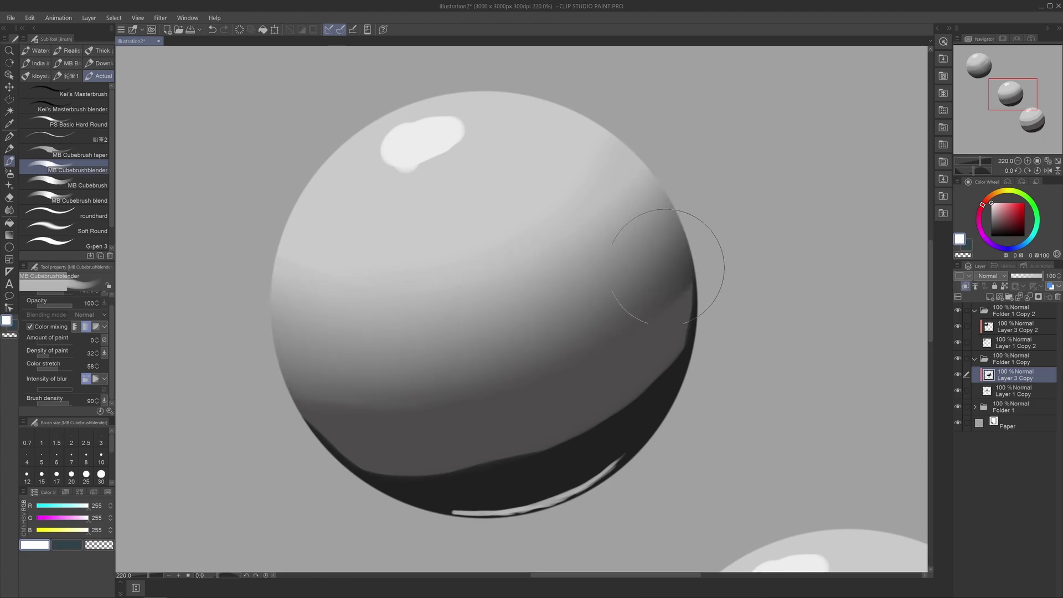
mouse_move(515, 360)
left_mouse_down()
mouse_move(677, 268)
mouse_move(549, 356)
mouse_move(674, 211)
mouse_move(606, 255)
mouse_move(621, 226)
mouse_move(507, 346)
mouse_move(454, 316)
mouse_move(321, 285)
mouse_move(359, 339)
mouse_move(246, 363)
mouse_move(141, 332)
left_mouse_up()
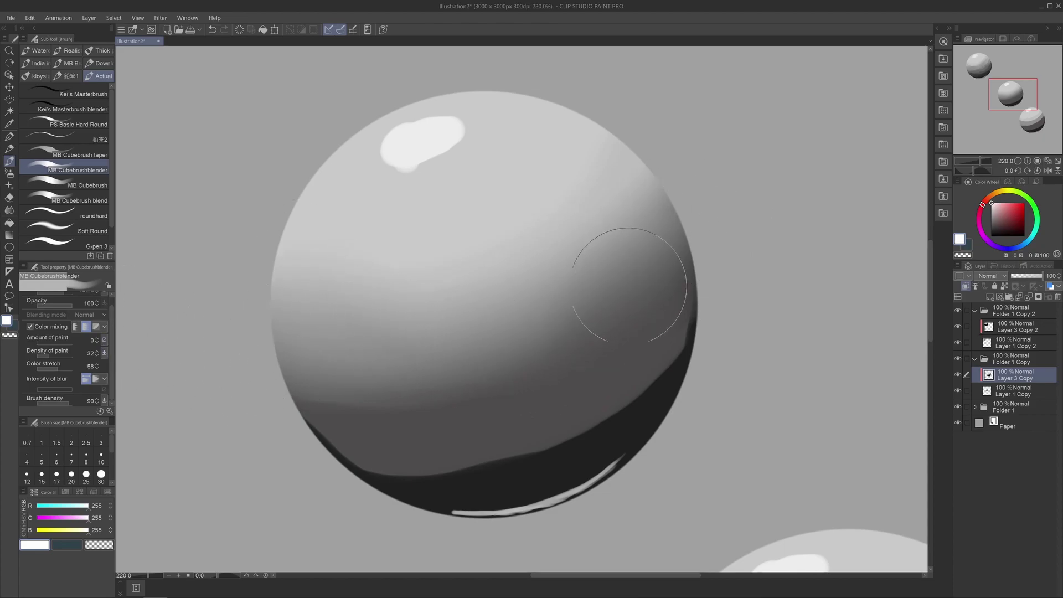
left_click_drag(706, 154, 538, 277)
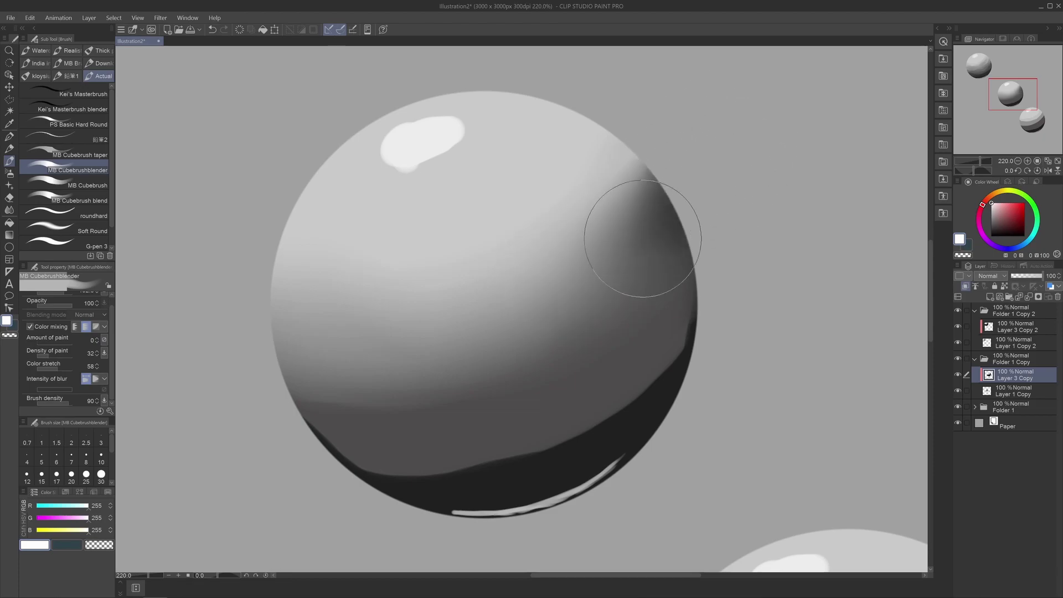
key("ctrl+z")
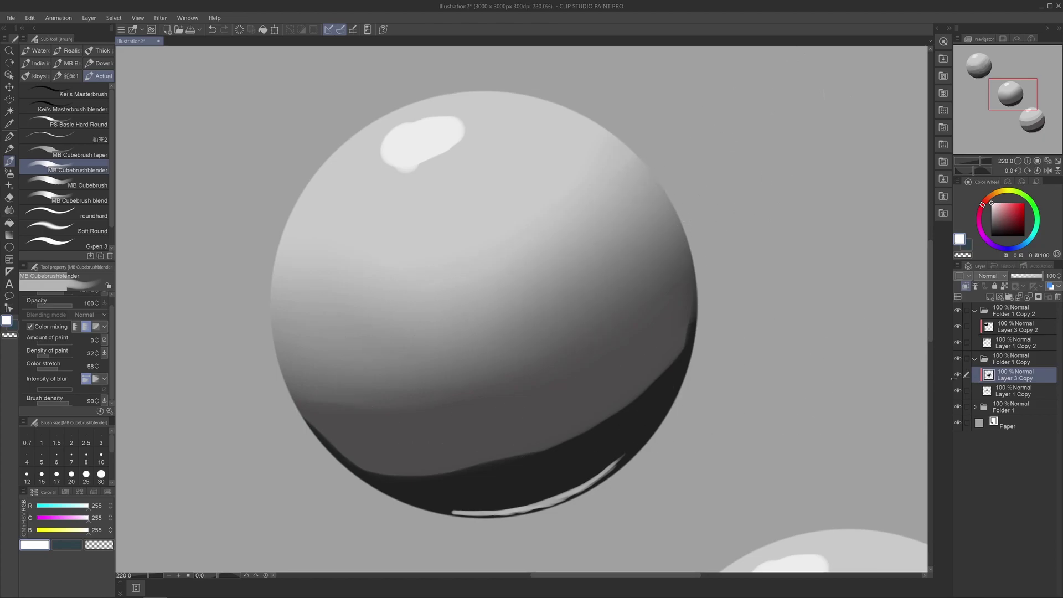
Toggle the visibility of Layer 3 Copy and its clipping to Layer 1 Copy off and back on
left_click(958, 374)
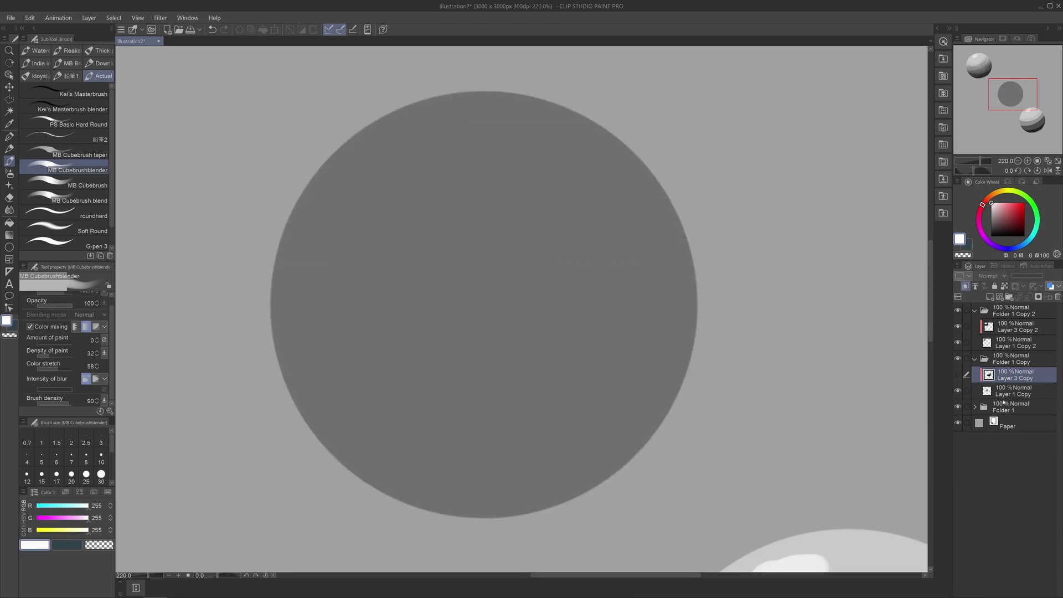
left_click(1004, 394)
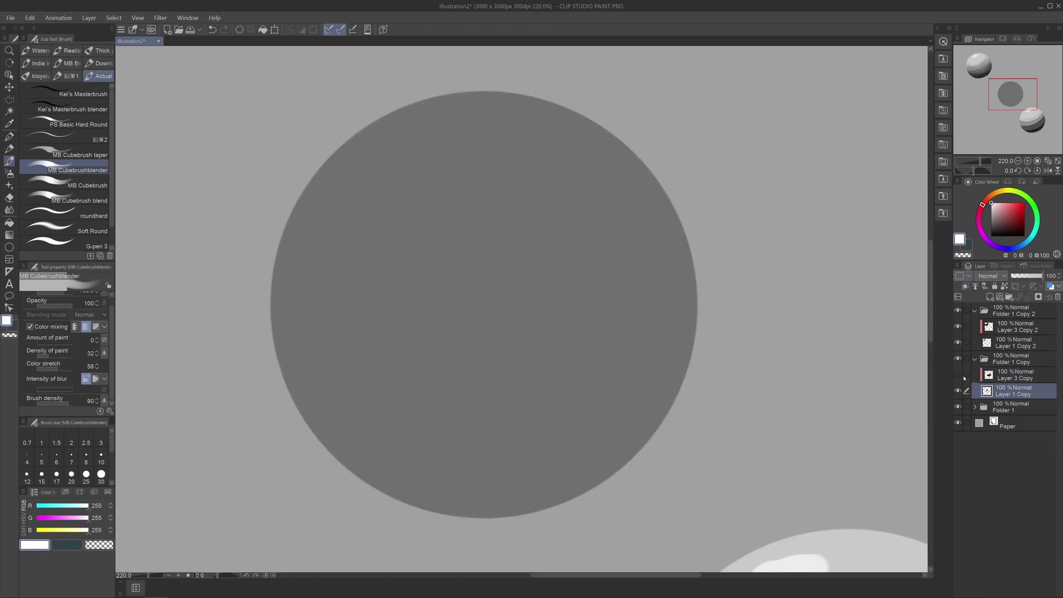
left_click(1000, 378)
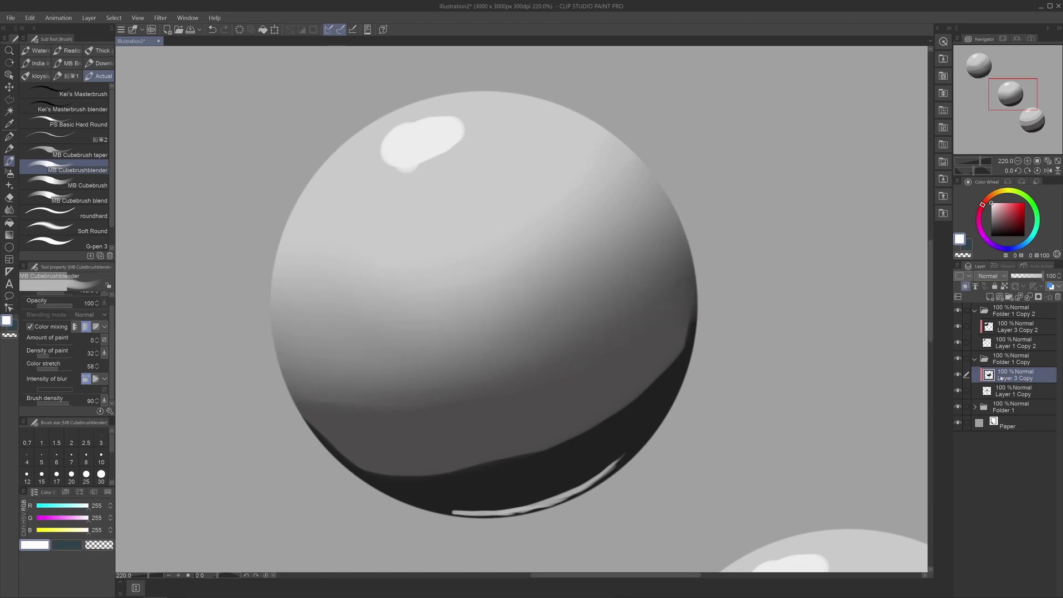
left_click(965, 286)
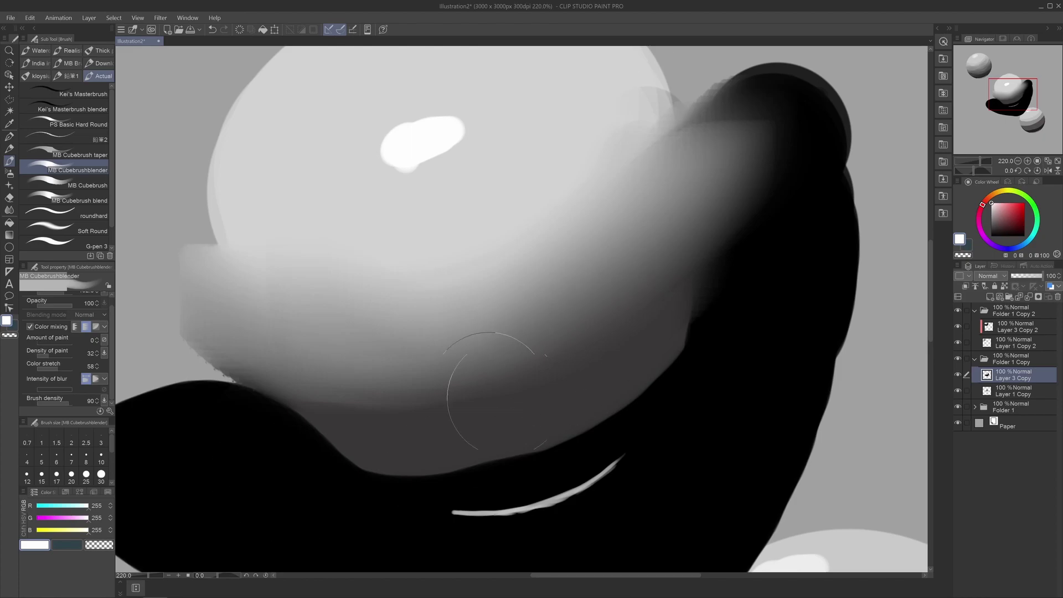
left_click(964, 286)
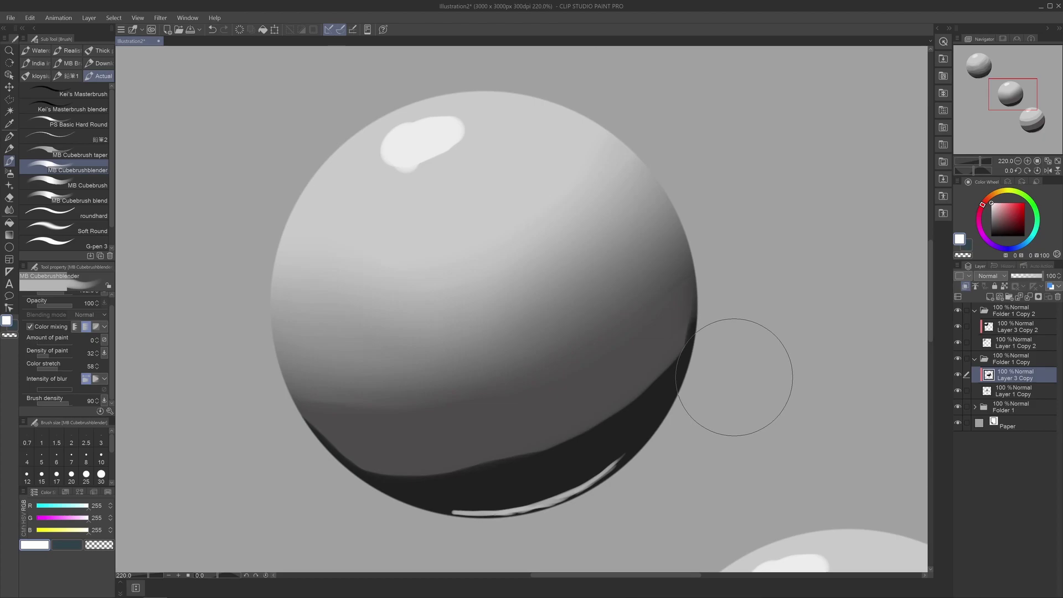
left_click(1014, 393)
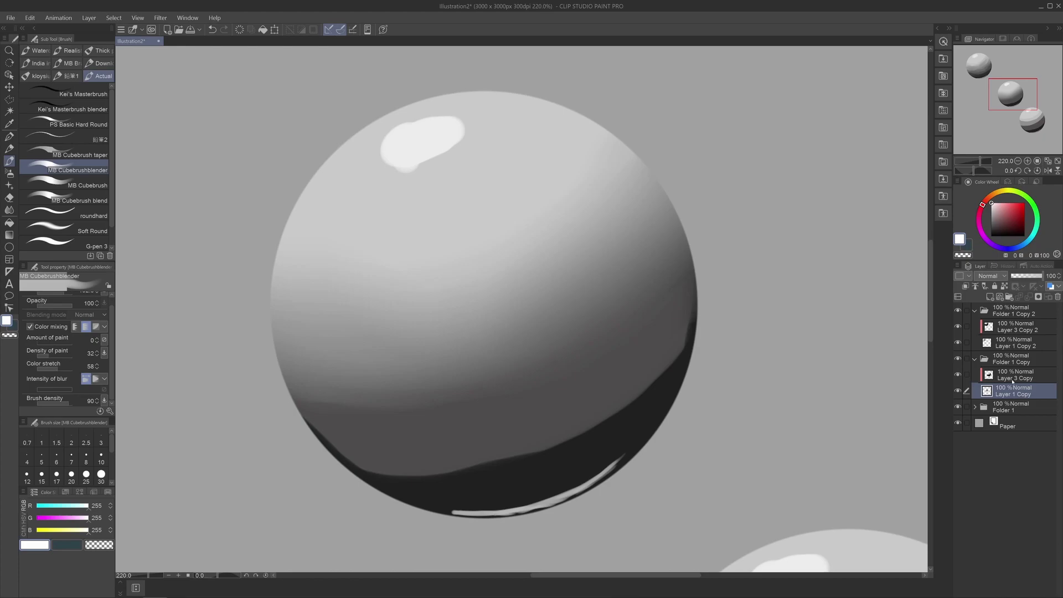
left_click(1011, 376)
Set the blur intensity to 0.2 and smooth the edge of the sphere's darkest band and the highlight's rim
mouse_move(490, 337)
left_mouse_down()
mouse_move(552, 320)
mouse_move(561, 298)
left_mouse_up()
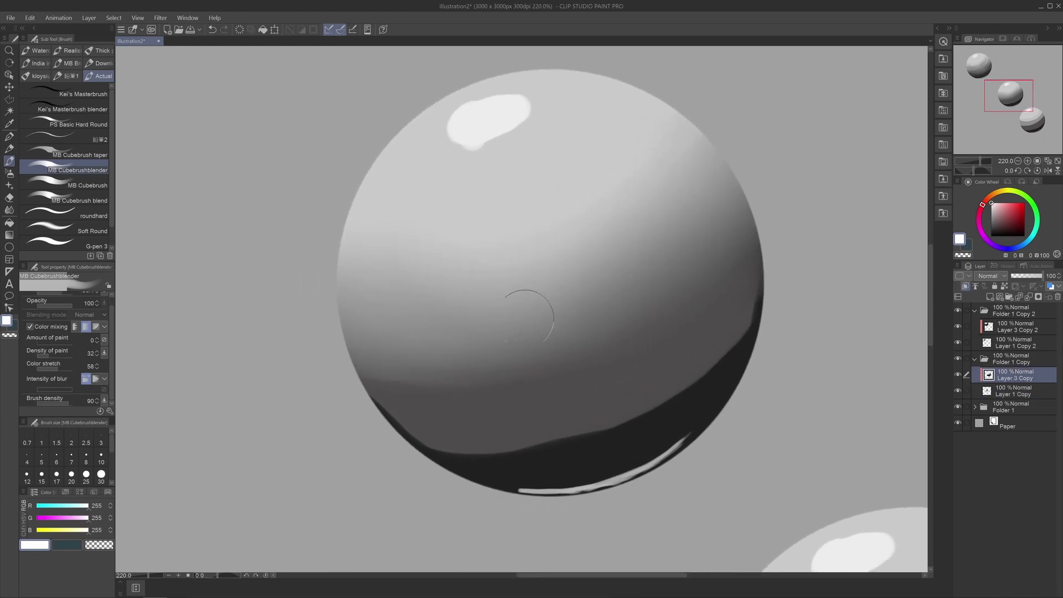
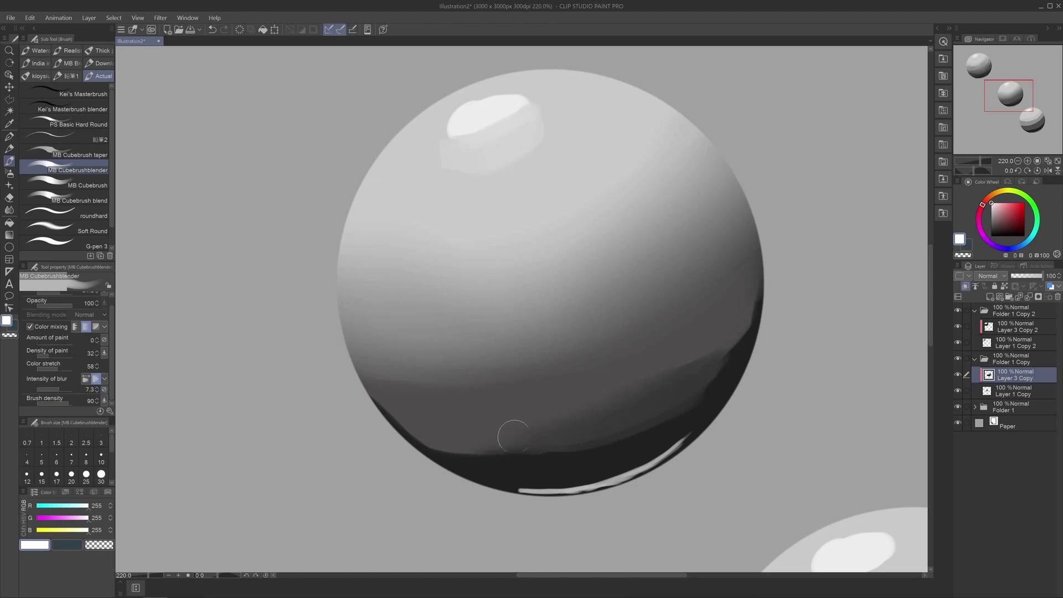
mouse_move(515, 436)
left_mouse_down()
mouse_move(751, 338)
mouse_move(655, 412)
mouse_move(745, 320)
mouse_move(538, 443)
mouse_move(632, 400)
mouse_move(484, 431)
mouse_move(513, 446)
mouse_move(412, 430)
left_mouse_up()
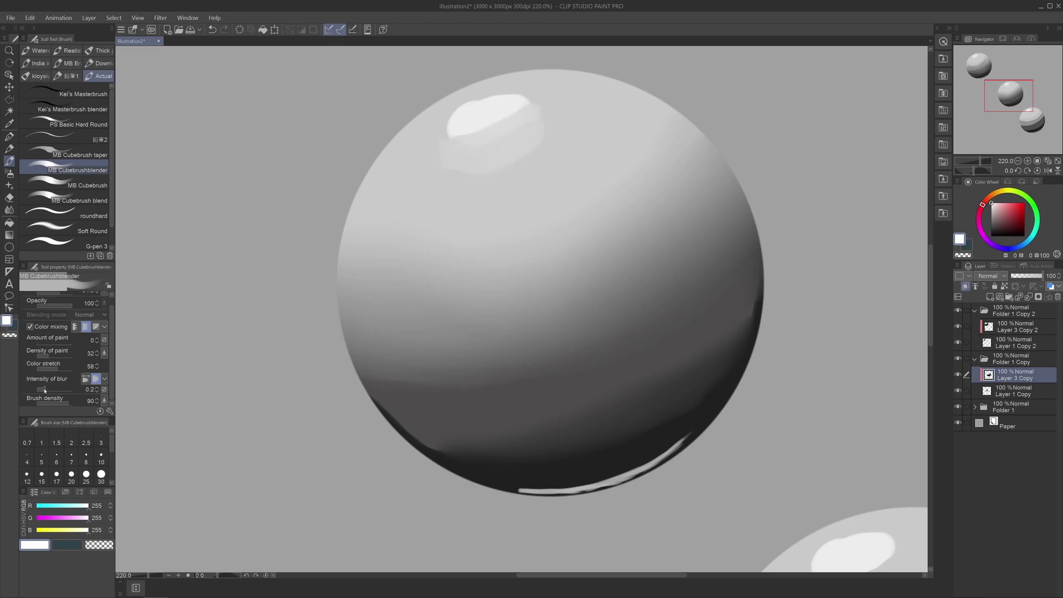
mouse_move(470, 450)
left_mouse_down()
mouse_move(431, 451)
mouse_move(435, 429)
mouse_move(446, 447)
mouse_move(405, 409)
mouse_move(413, 429)
mouse_move(402, 403)
left_mouse_up()
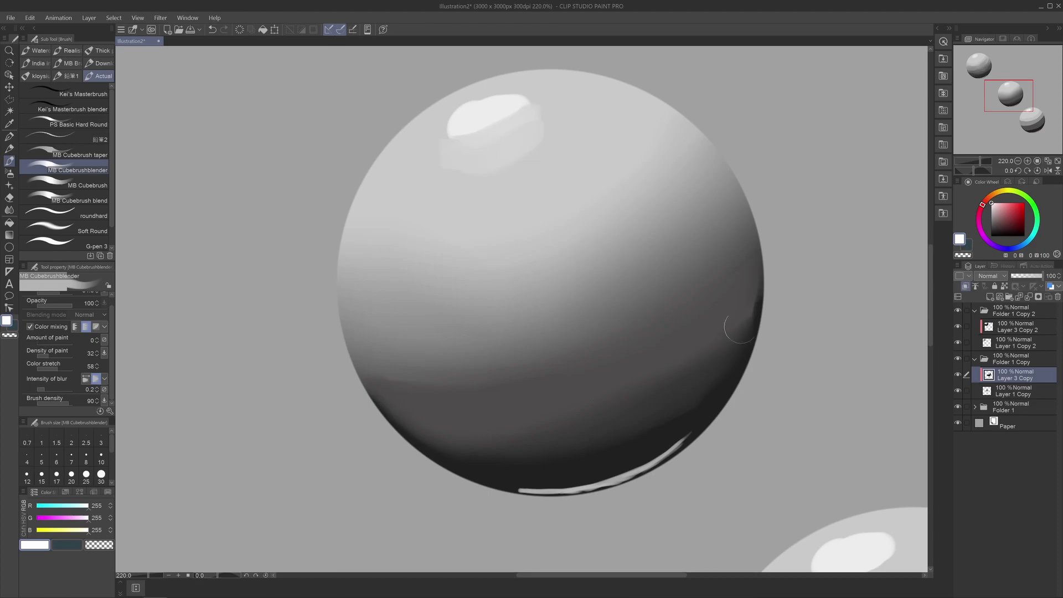
left_click_drag(740, 327, 756, 302)
mouse_move(498, 121)
left_mouse_down()
mouse_move(472, 106)
mouse_move(458, 131)
mouse_move(503, 98)
mouse_move(478, 97)
mouse_move(529, 110)
mouse_move(526, 97)
mouse_move(438, 120)
left_mouse_up()
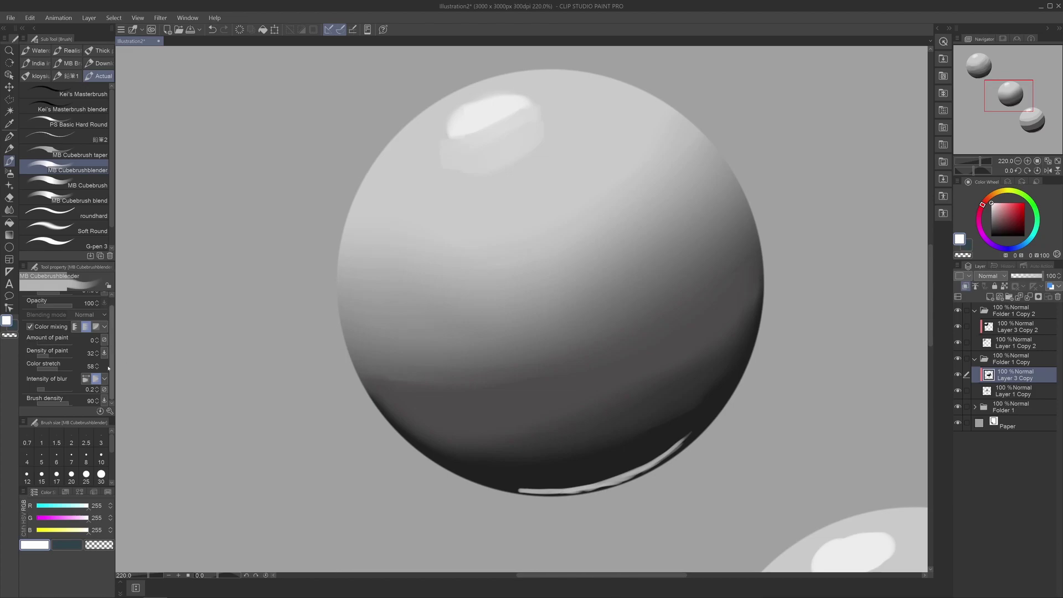
With automatic blur intensity, color stretch 100 and a smaller brush, pull three dark strokes from the sphere's underside into the lighter tones
left_click(85, 380)
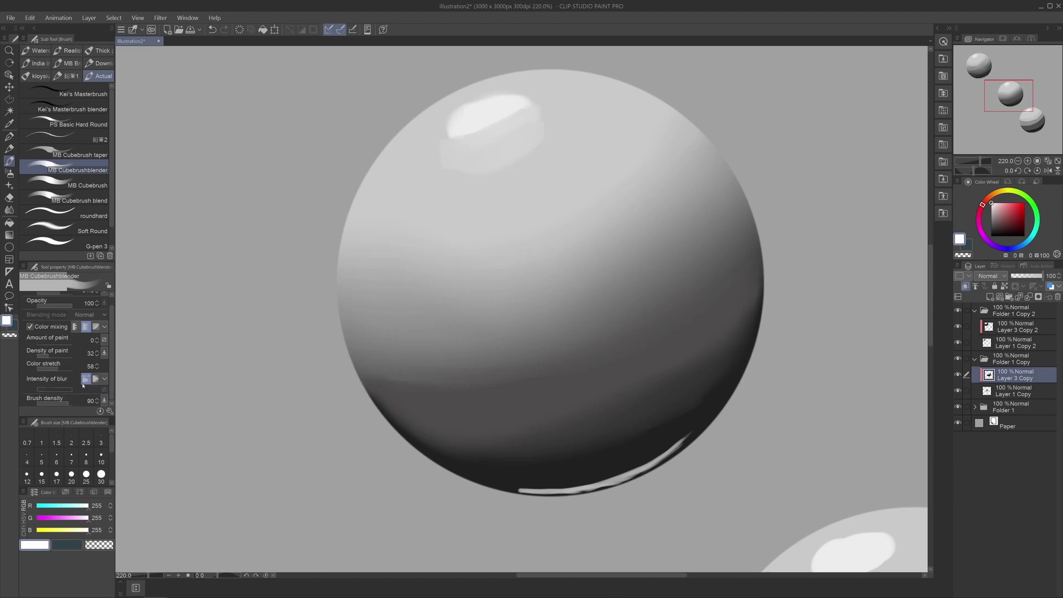
left_click_drag(58, 369, 77, 368)
key("[")
left_click_drag(507, 451, 464, 294)
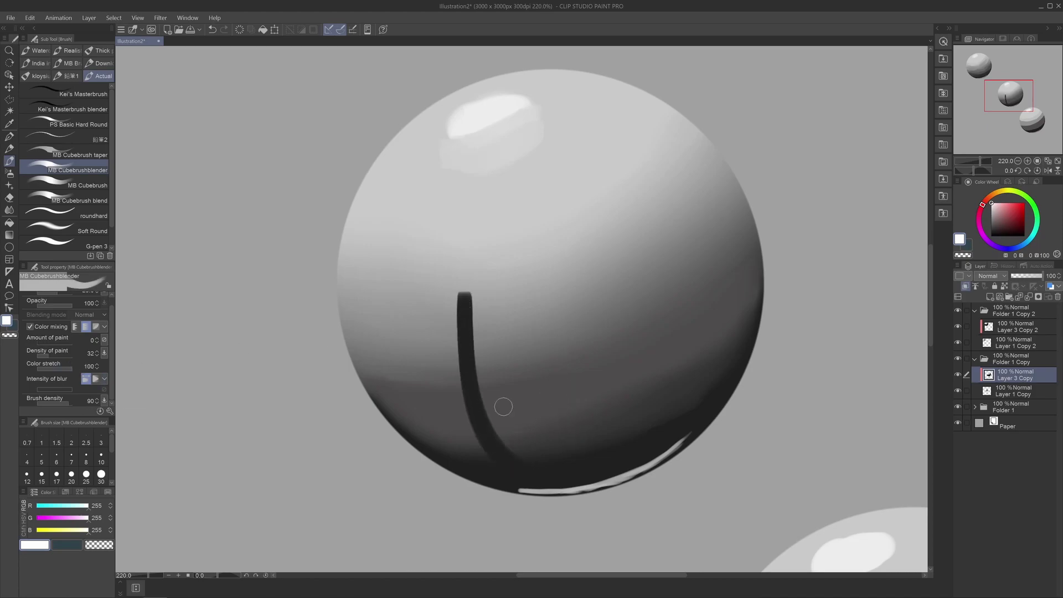
left_click_drag(572, 460, 502, 243)
mouse_move(615, 446)
left_mouse_down()
mouse_move(544, 320)
mouse_move(572, 221)
left_mouse_up()
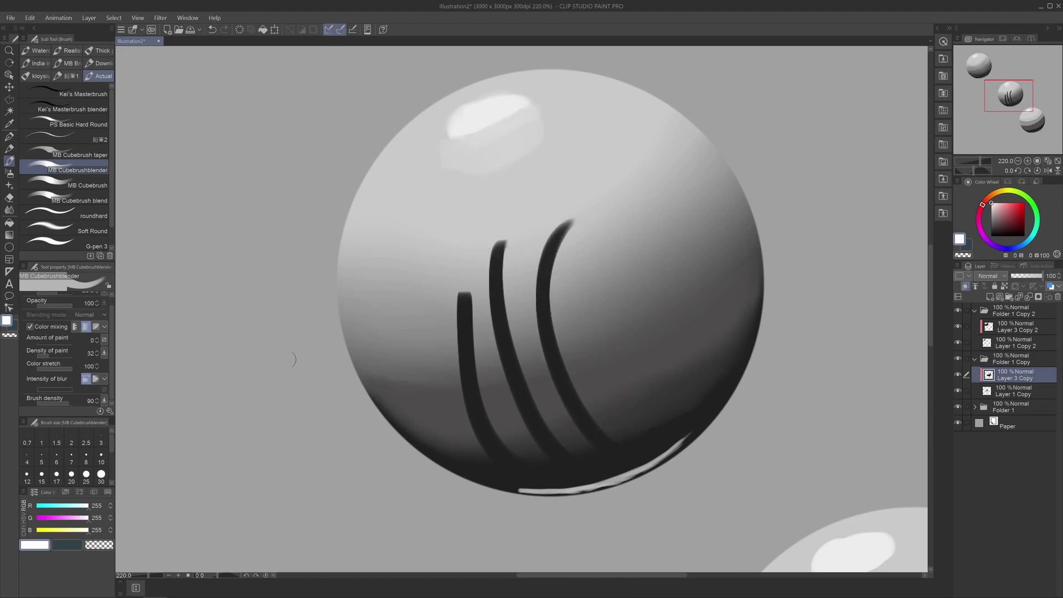
Lower the color stretch to 28 and soften the edges of the right and left dark strokes
left_click(57, 368)
mouse_move(598, 366)
left_mouse_down()
mouse_move(552, 335)
mouse_move(568, 257)
mouse_move(558, 333)
mouse_move(560, 210)
mouse_move(538, 311)
left_mouse_up()
left_click_drag(503, 243, 494, 309)
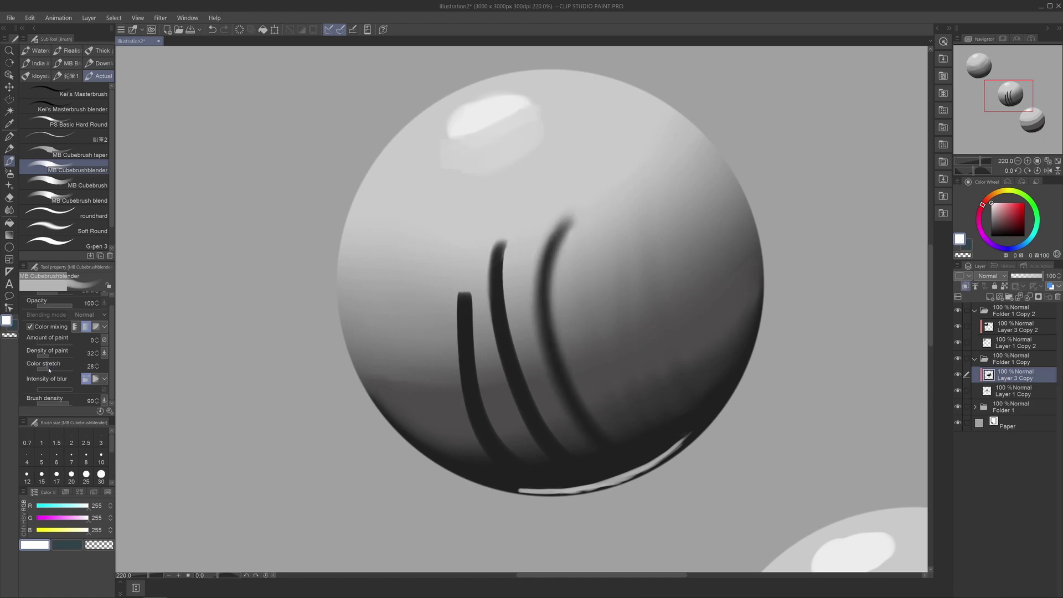
mouse_move(455, 393)
left_mouse_down()
mouse_move(471, 438)
mouse_move(462, 288)
mouse_move(465, 338)
mouse_move(465, 310)
left_mouse_up()
mouse_move(486, 452)
left_mouse_down()
mouse_move(465, 273)
mouse_move(498, 451)
mouse_move(472, 275)
mouse_move(483, 428)
mouse_move(474, 277)
mouse_move(504, 463)
mouse_move(481, 419)
left_mouse_up()
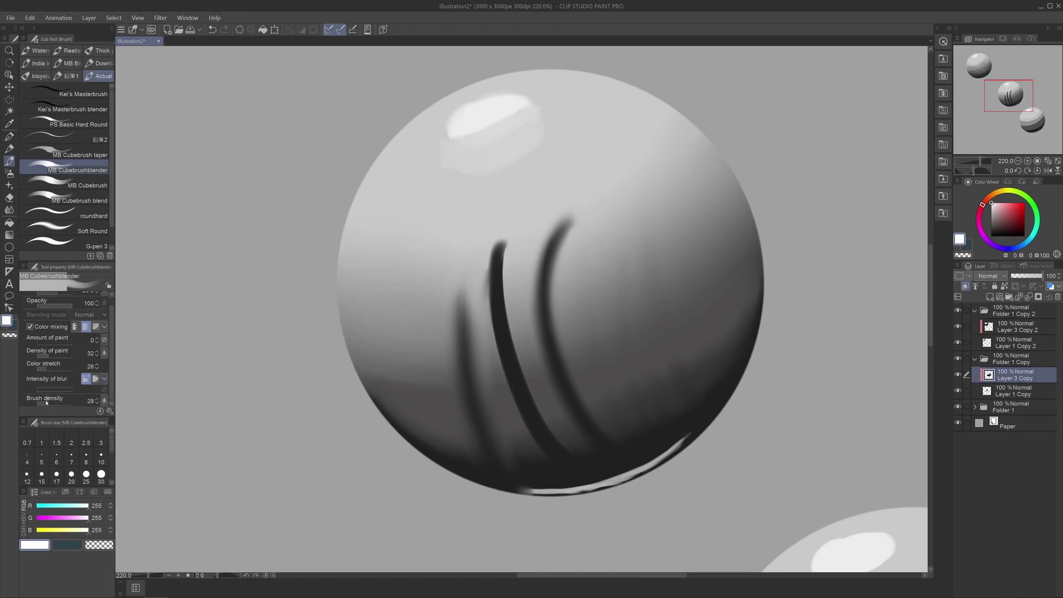
Soften the middle dark stroke at brush density 25, and with brush density 100 smooth the middle and right strokes further
left_click_drag(46, 402, 46, 403)
mouse_move(515, 252)
left_mouse_down()
mouse_move(537, 409)
mouse_move(508, 239)
mouse_move(557, 450)
mouse_move(500, 262)
mouse_move(535, 407)
left_mouse_up()
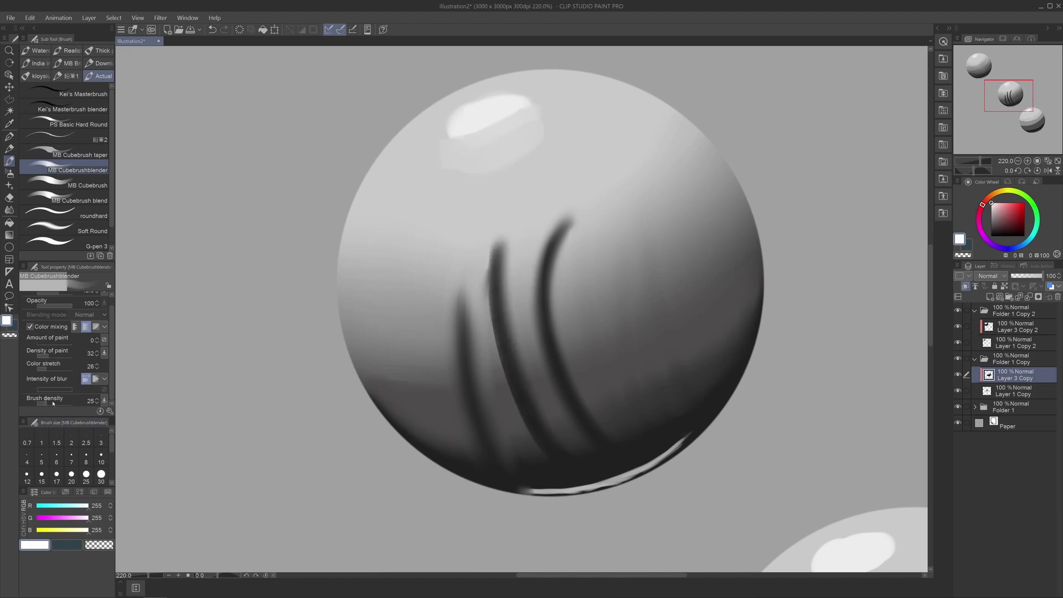
left_click_drag(64, 406, 83, 404)
left_click_drag(491, 271, 531, 462)
left_click_drag(497, 249, 531, 436)
left_click_drag(500, 227, 557, 477)
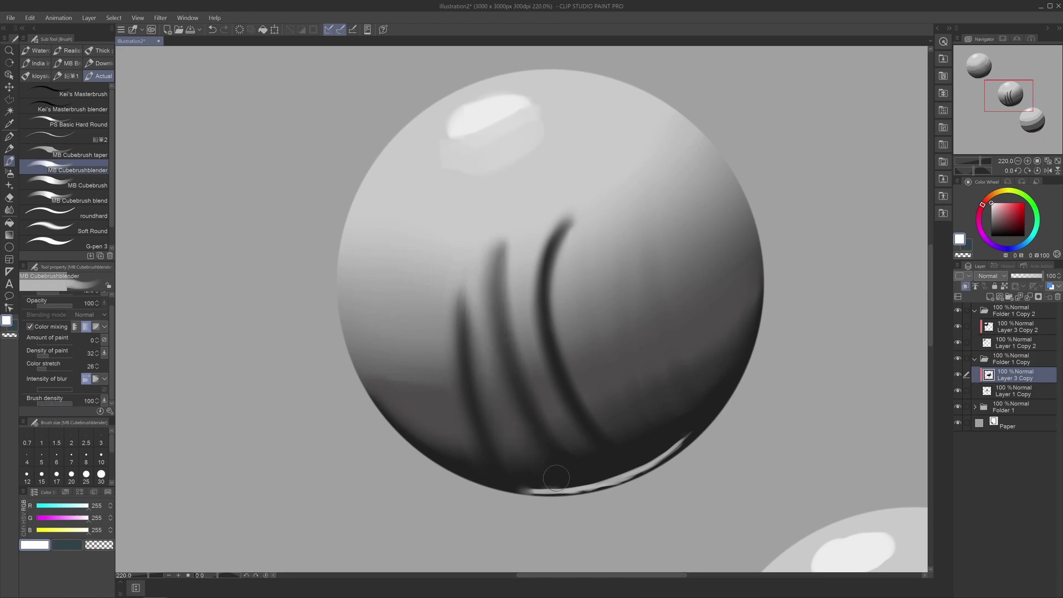
left_click_drag(500, 262, 558, 380)
mouse_move(568, 220)
left_mouse_down()
mouse_move(545, 332)
mouse_move(559, 381)
left_mouse_up()
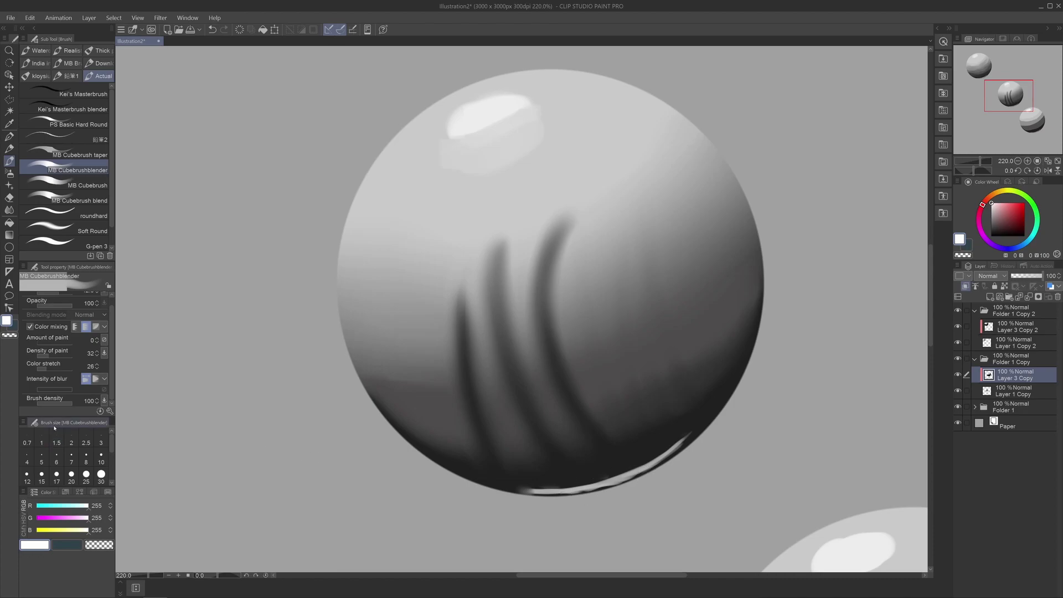
Expand Folder 1 and select Layer 3 to work on the unblended banded sphere
scroll(493, 383, "down", 3)
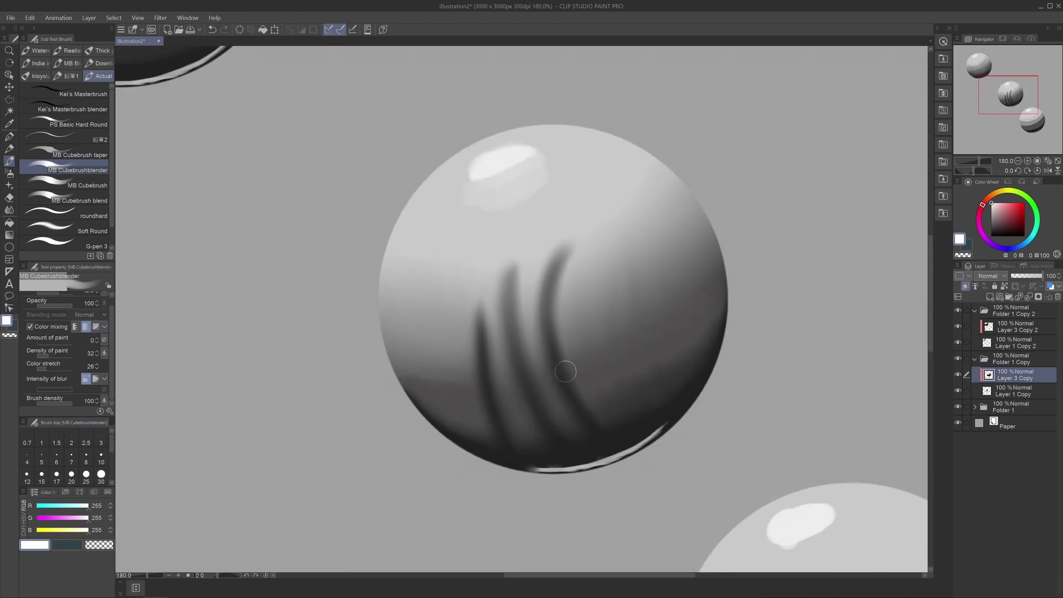
left_click_drag(398, 441, 593, 259)
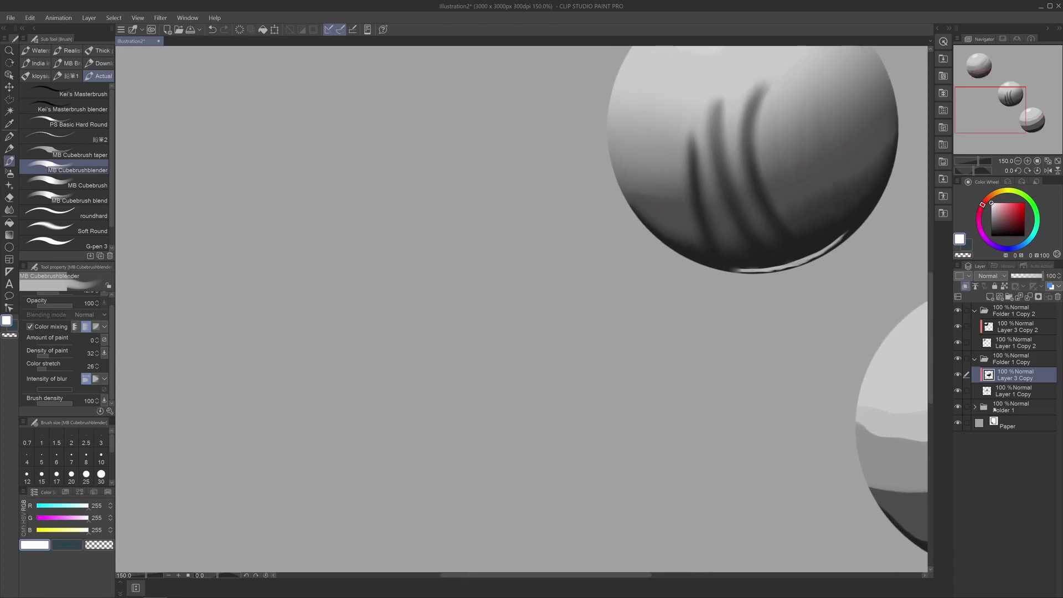
left_click(976, 408)
left_click(1013, 423)
scroll(609, 422, "down", 2)
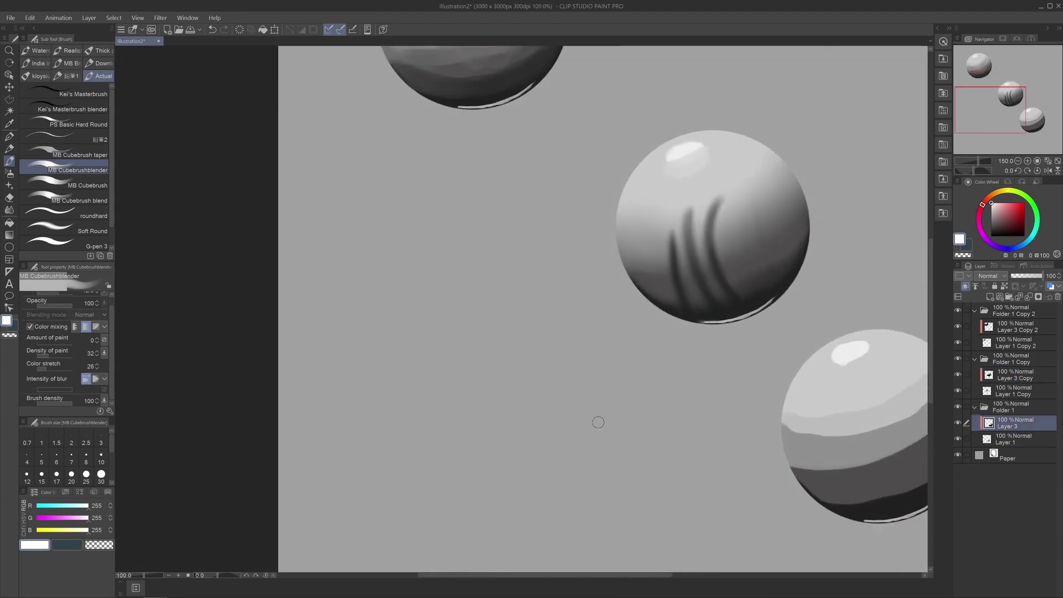
left_click_drag(598, 422, 359, 366)
scroll(588, 332, "up", 4)
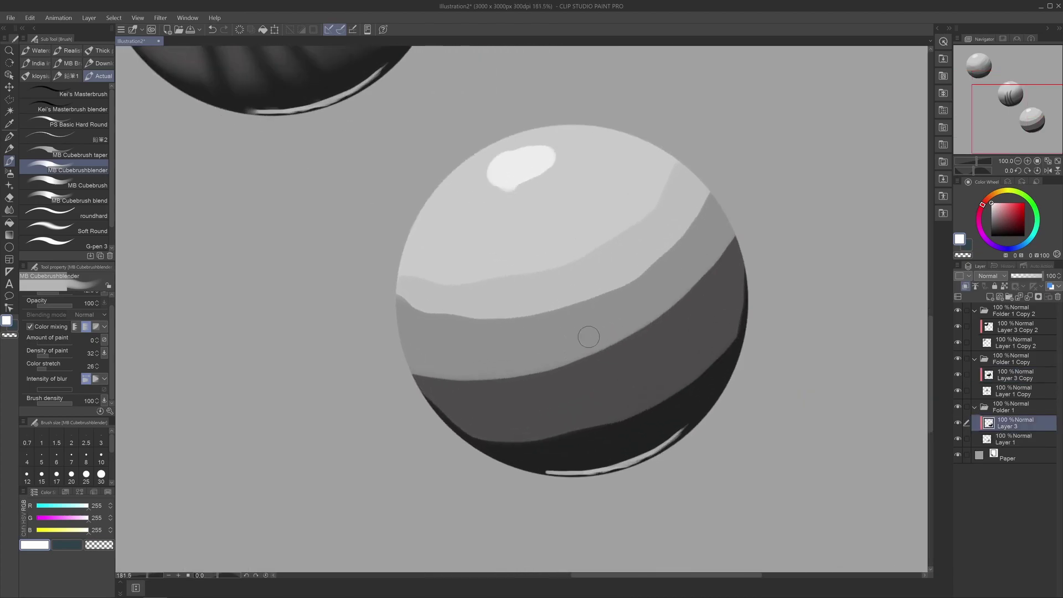
left_click_drag(595, 291, 569, 299)
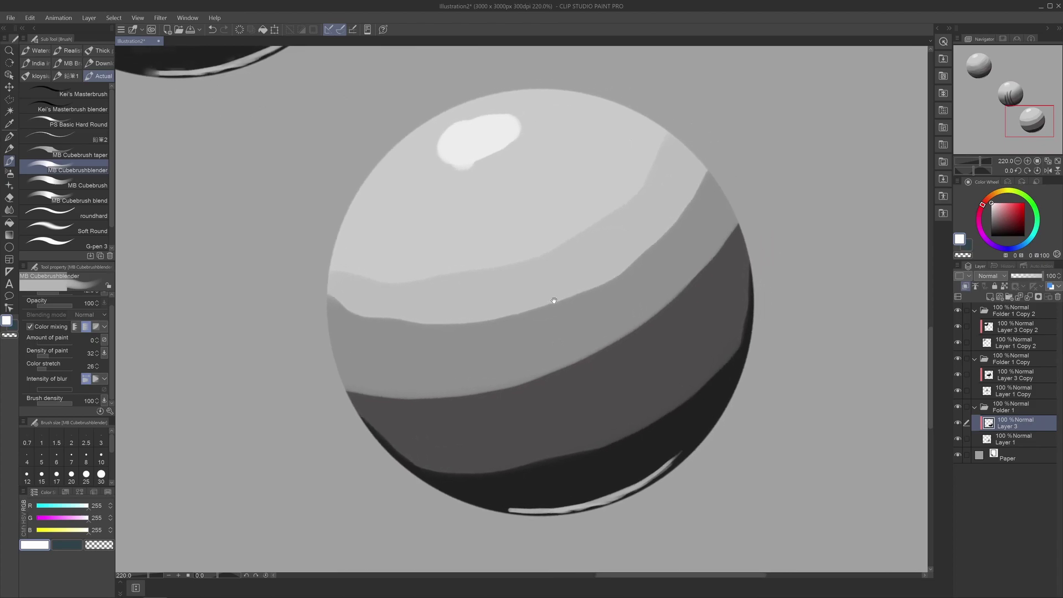
Switch to the third color mixing mode and blend the edges between the sphere's light gray and mid-gray bands
left_click(96, 326)
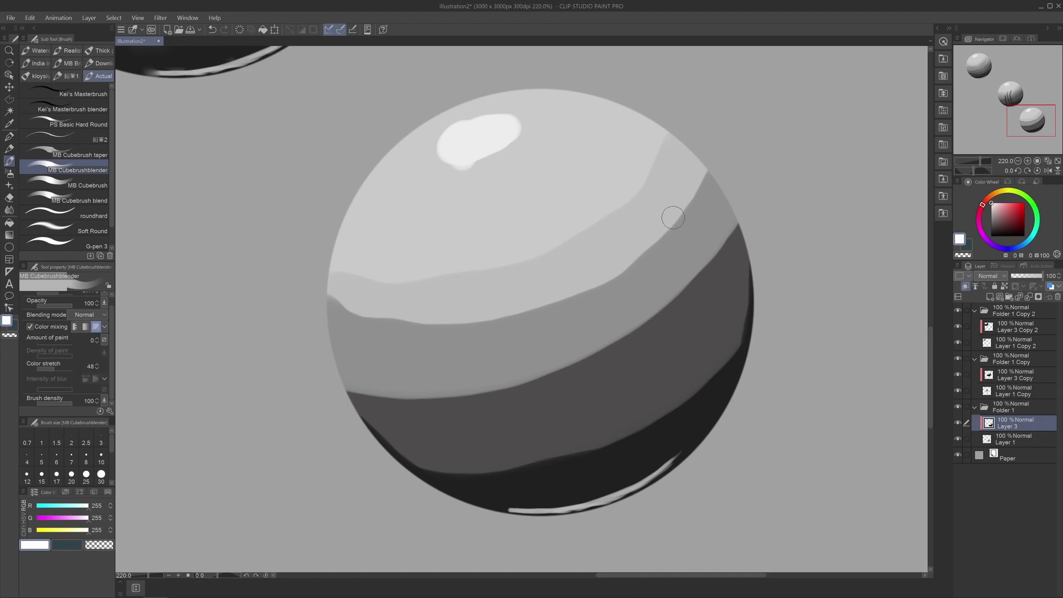
left_click_drag(708, 174, 578, 288)
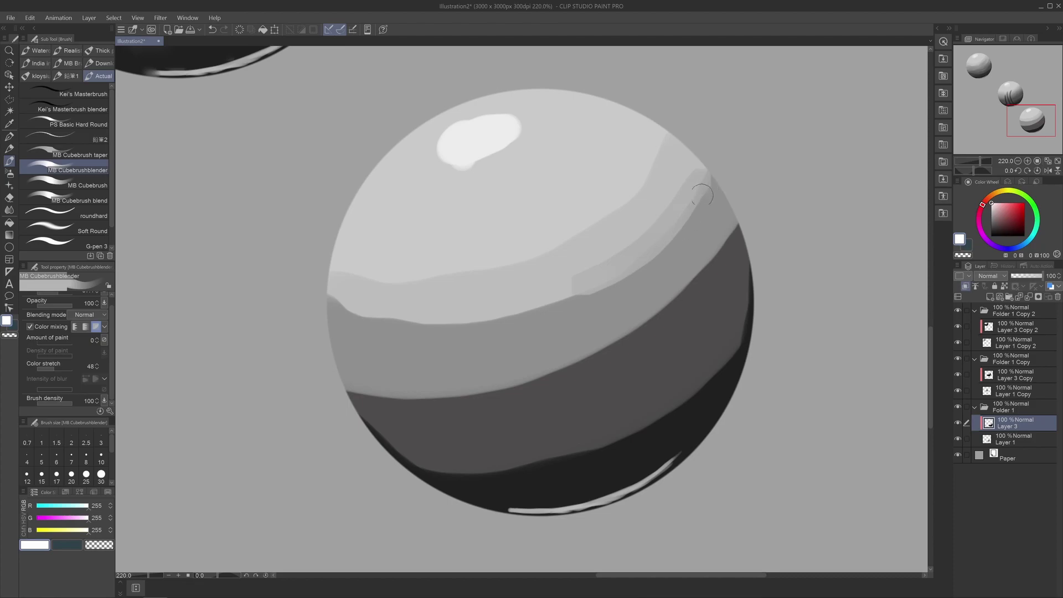
mouse_move(700, 185)
left_mouse_down()
mouse_move(580, 290)
mouse_move(645, 251)
mouse_move(555, 303)
mouse_move(459, 331)
left_mouse_up()
mouse_move(583, 296)
left_mouse_down()
mouse_move(420, 317)
mouse_move(437, 307)
mouse_move(495, 317)
mouse_move(475, 324)
mouse_move(355, 312)
mouse_move(442, 317)
mouse_move(428, 322)
mouse_move(356, 310)
mouse_move(522, 302)
left_mouse_up()
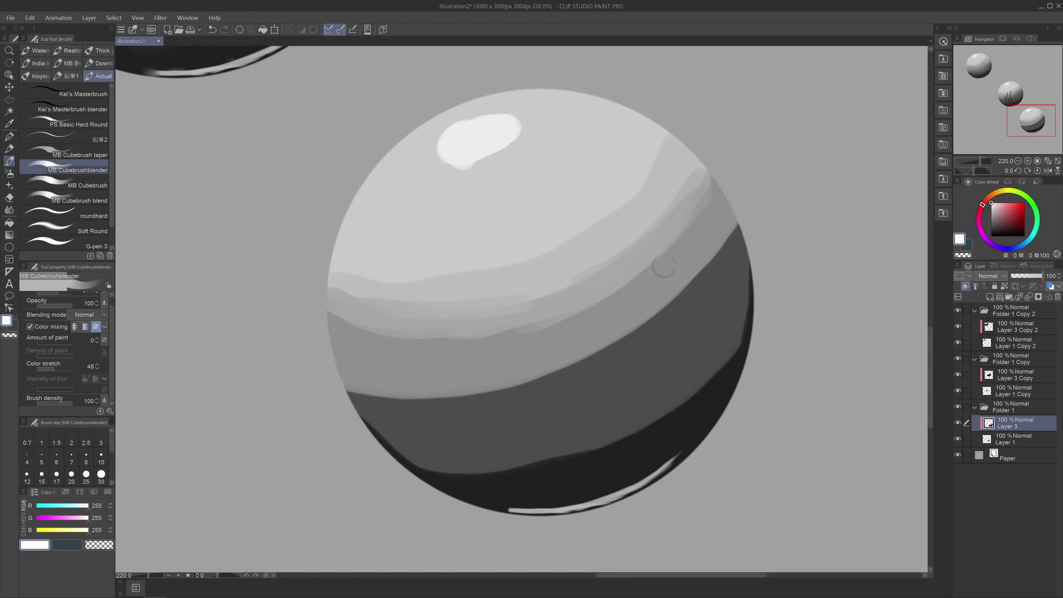
mouse_move(664, 267)
left_mouse_down()
mouse_move(660, 226)
mouse_move(484, 327)
mouse_move(664, 239)
mouse_move(694, 177)
mouse_move(568, 286)
mouse_move(643, 213)
mouse_move(620, 204)
left_mouse_up()
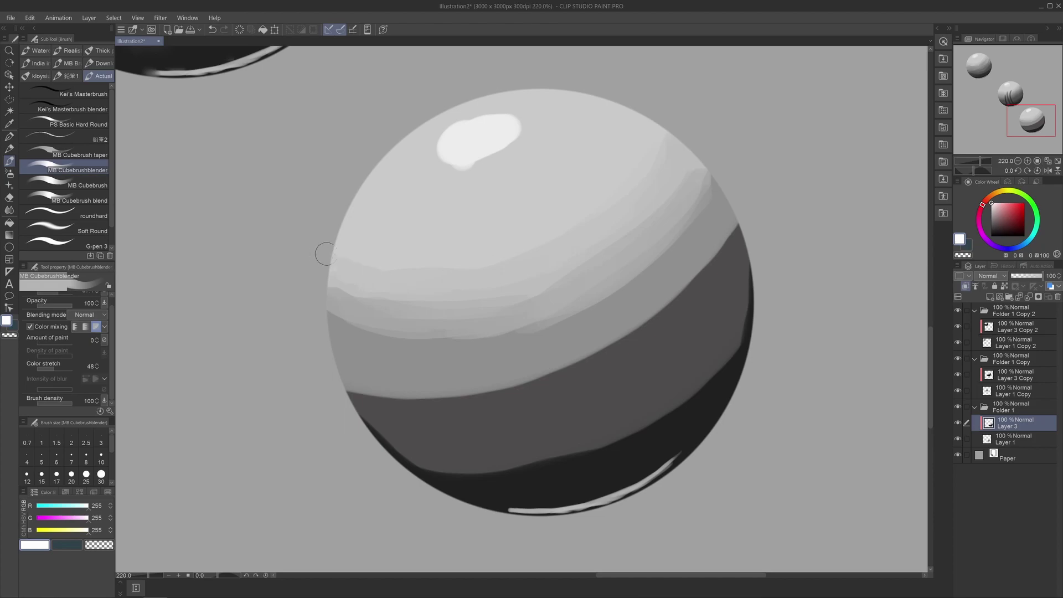
mouse_move(623, 198)
left_mouse_down()
mouse_move(699, 203)
mouse_move(546, 302)
mouse_move(563, 284)
mouse_move(447, 329)
mouse_move(376, 300)
mouse_move(536, 318)
left_mouse_up()
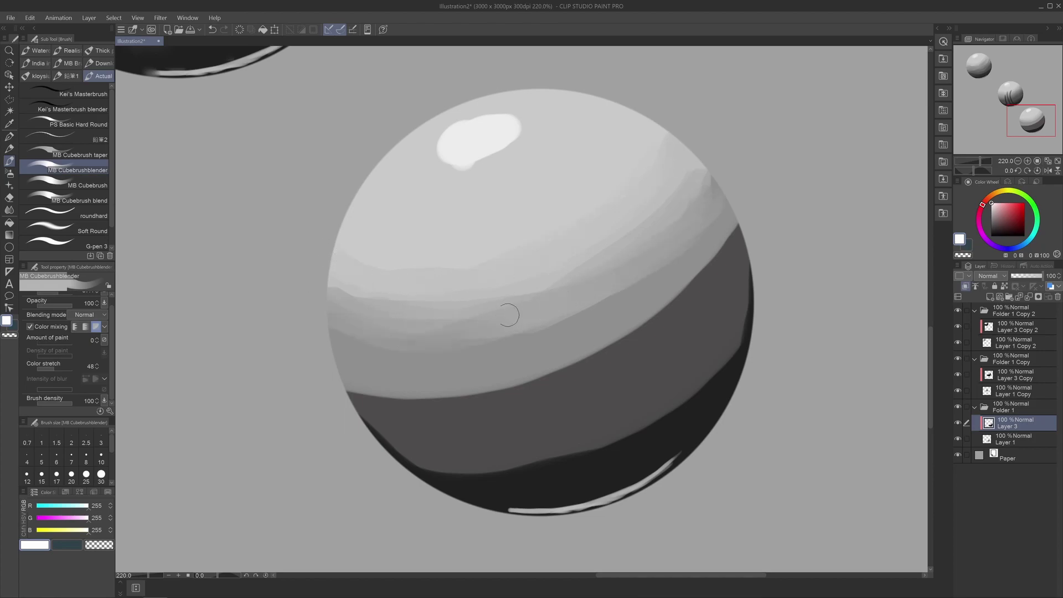
Blend the boundary between the sphere's mid-gray and dark gray bands along its whole length
left_click_drag(731, 233, 499, 399)
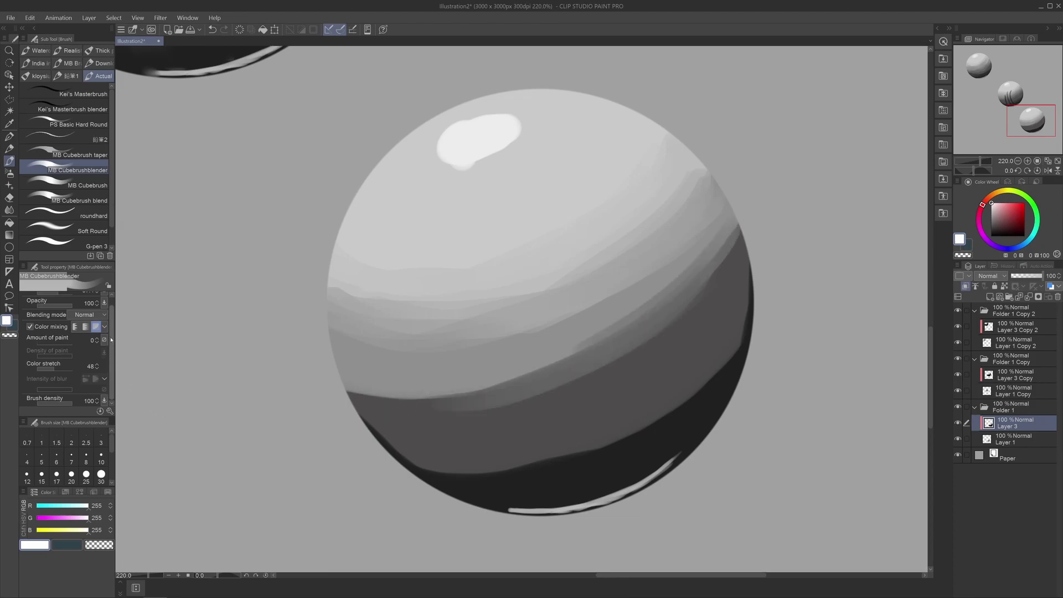
scroll(111, 340, "up", 1)
mouse_move(665, 313)
left_mouse_down()
mouse_move(534, 371)
mouse_move(499, 360)
mouse_move(355, 395)
left_mouse_up()
left_click_drag(526, 380, 651, 299)
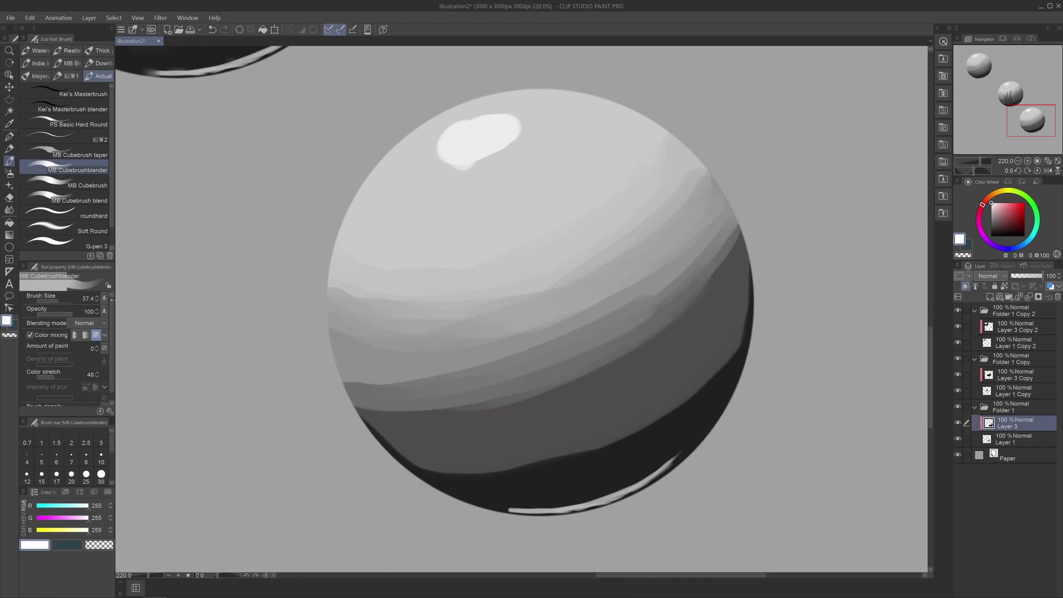
left_click(104, 311)
left_click(23, 359)
mouse_move(660, 311)
left_mouse_down()
mouse_move(451, 397)
mouse_move(386, 403)
left_mouse_up()
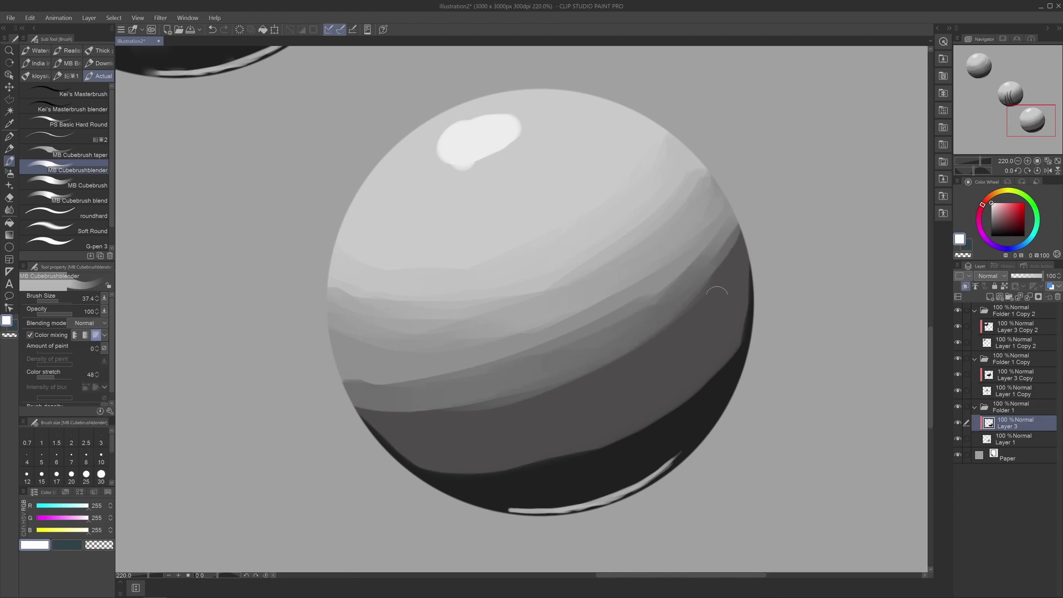
With color stretch 100, blend the boundary between the dark gray and darkest bands up to the sphere's right edge
left_click_drag(736, 358, 533, 451)
mouse_move(700, 379)
left_mouse_down()
mouse_move(490, 470)
mouse_move(440, 468)
left_mouse_up()
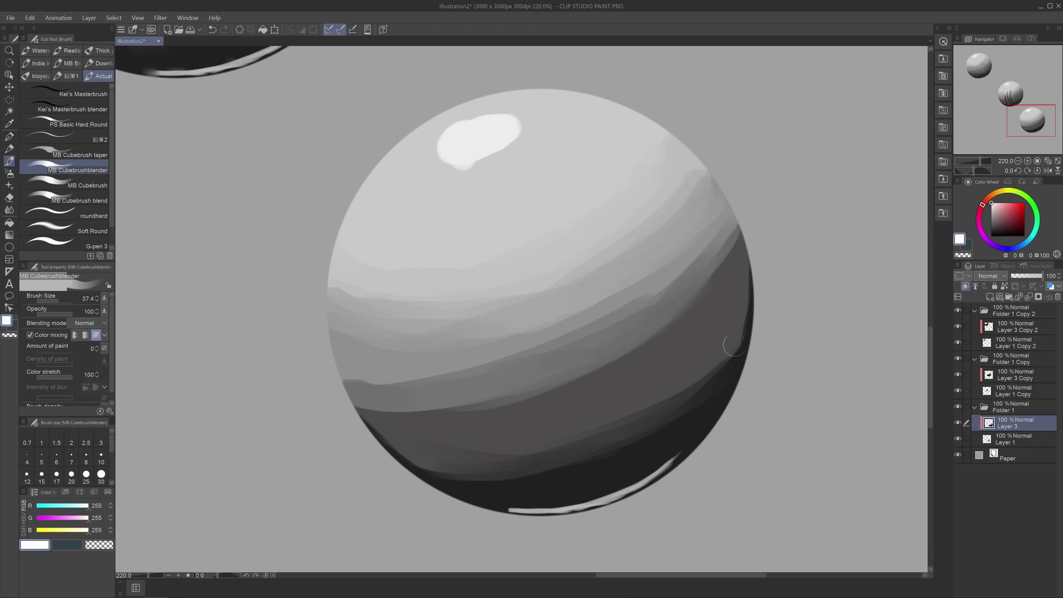
left_click_drag(744, 310, 684, 401)
left_click_drag(736, 335, 606, 446)
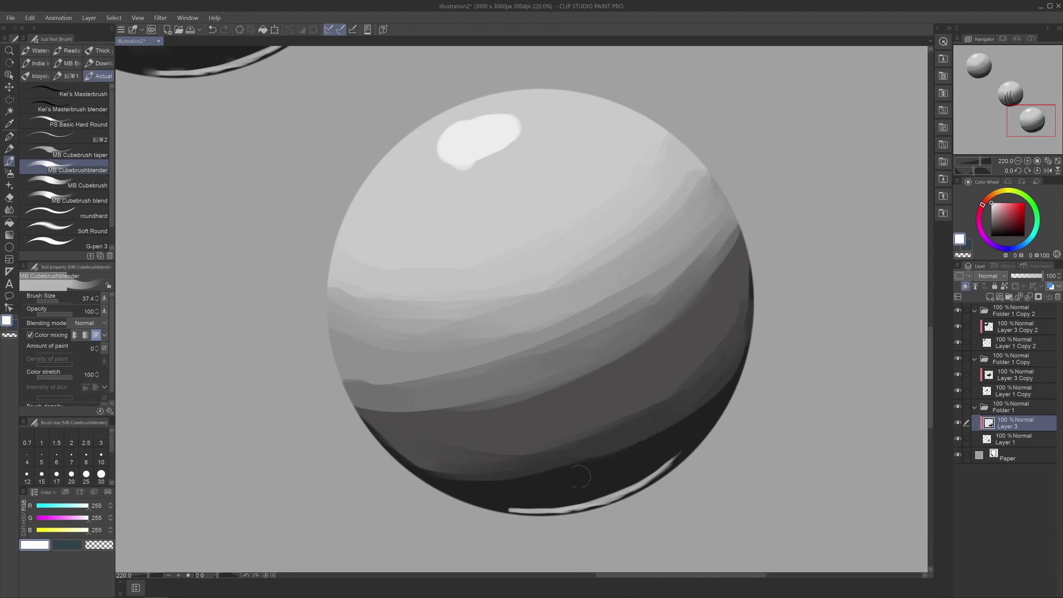
Pull seven long curved dark strokes from the sphere's underside up into the lighter tones
mouse_move(558, 475)
left_mouse_down()
mouse_move(451, 379)
mouse_move(425, 329)
left_mouse_up()
left_click_drag(618, 459, 467, 268)
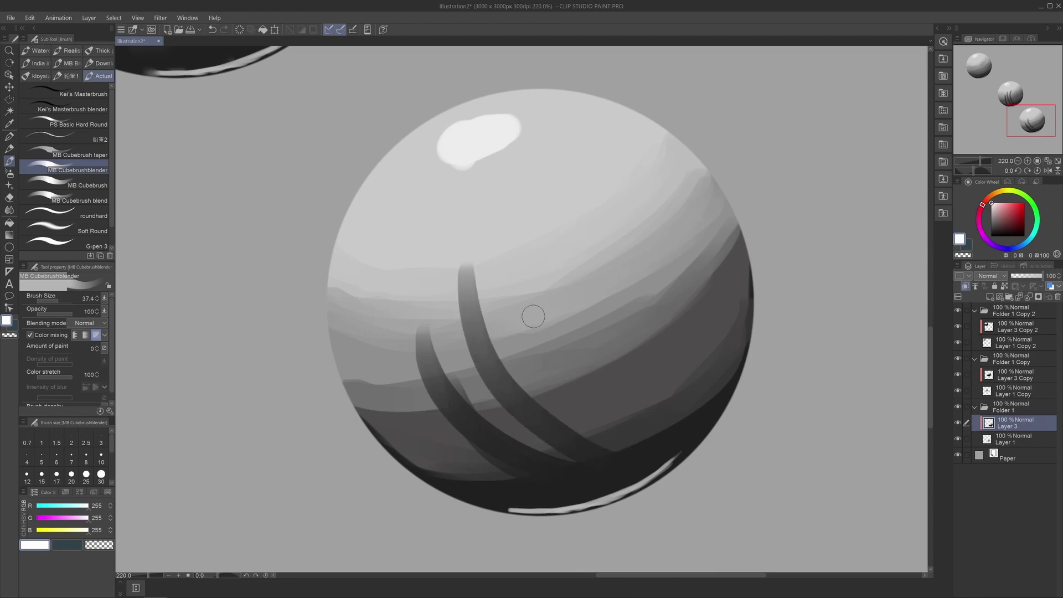
left_click_drag(645, 446, 535, 219)
mouse_move(689, 425)
left_mouse_down()
mouse_move(610, 340)
mouse_move(599, 173)
left_mouse_up()
mouse_move(717, 404)
left_mouse_down()
mouse_move(673, 350)
mouse_move(651, 148)
left_mouse_up()
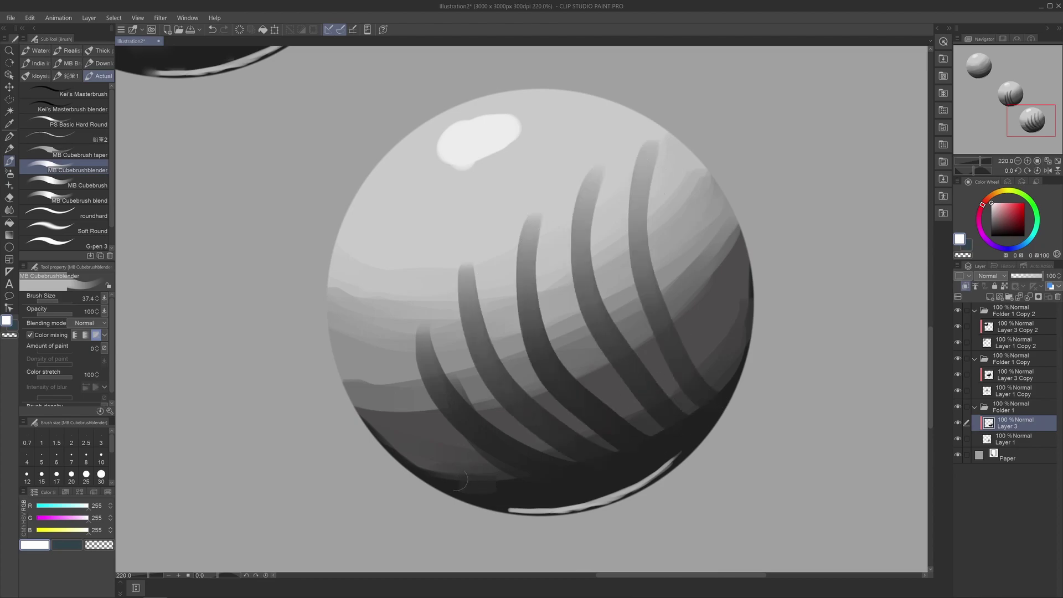
left_click_drag(461, 480, 384, 252)
left_click_drag(463, 460, 431, 219)
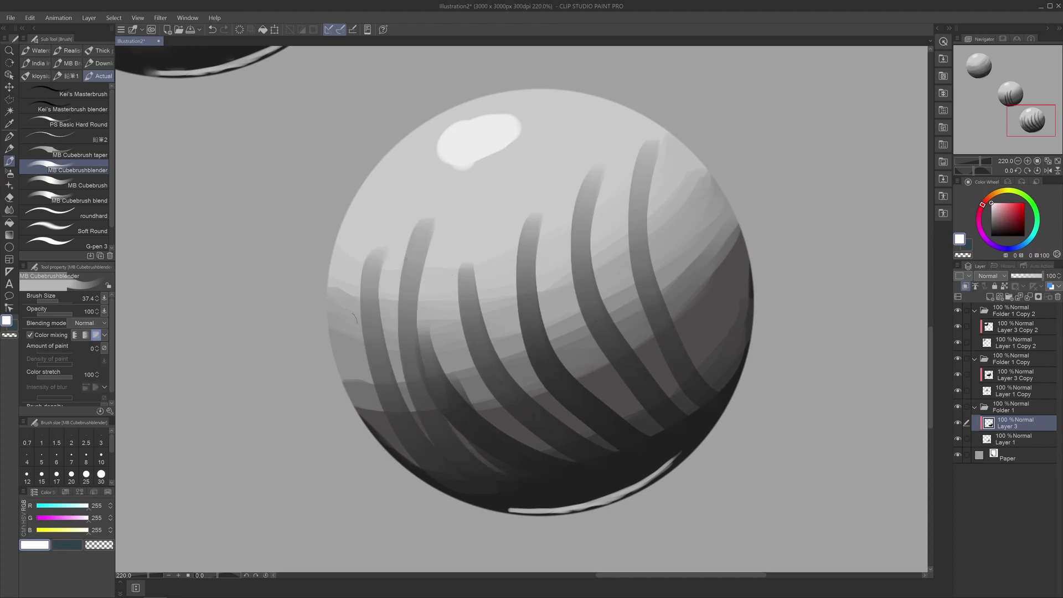
Lower the color stretch to 13 and pull four fainter strokes upward near the sphere's right edge and through its middle
left_click_drag(71, 377, 42, 379)
mouse_move(728, 374)
left_mouse_down()
mouse_move(709, 310)
mouse_move(716, 408)
mouse_move(718, 321)
mouse_move(703, 255)
mouse_move(717, 403)
mouse_move(698, 242)
left_mouse_up()
left_click_drag(714, 407, 654, 167)
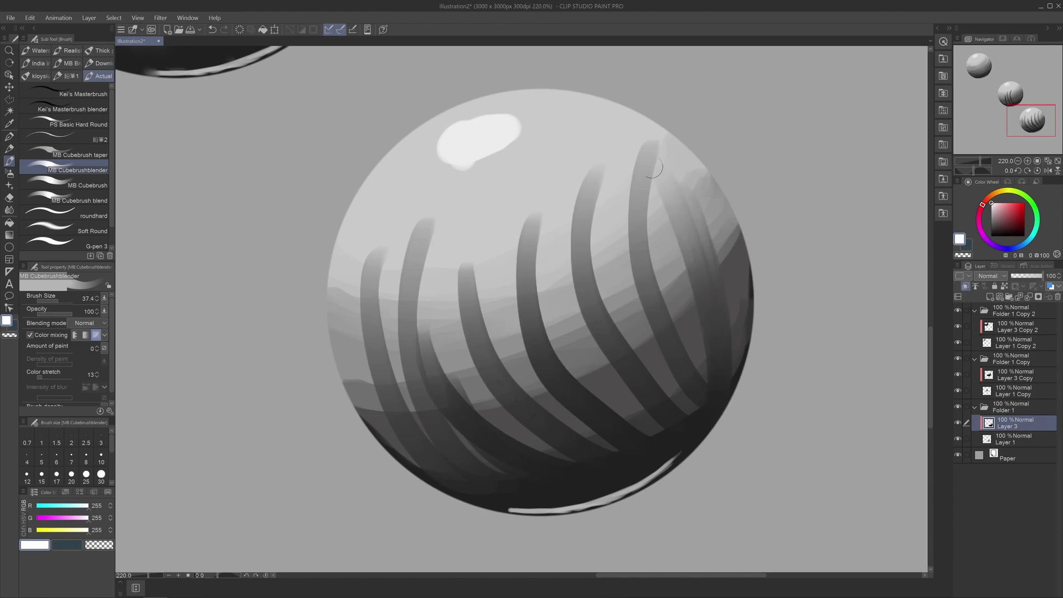
left_click_drag(600, 437, 480, 260)
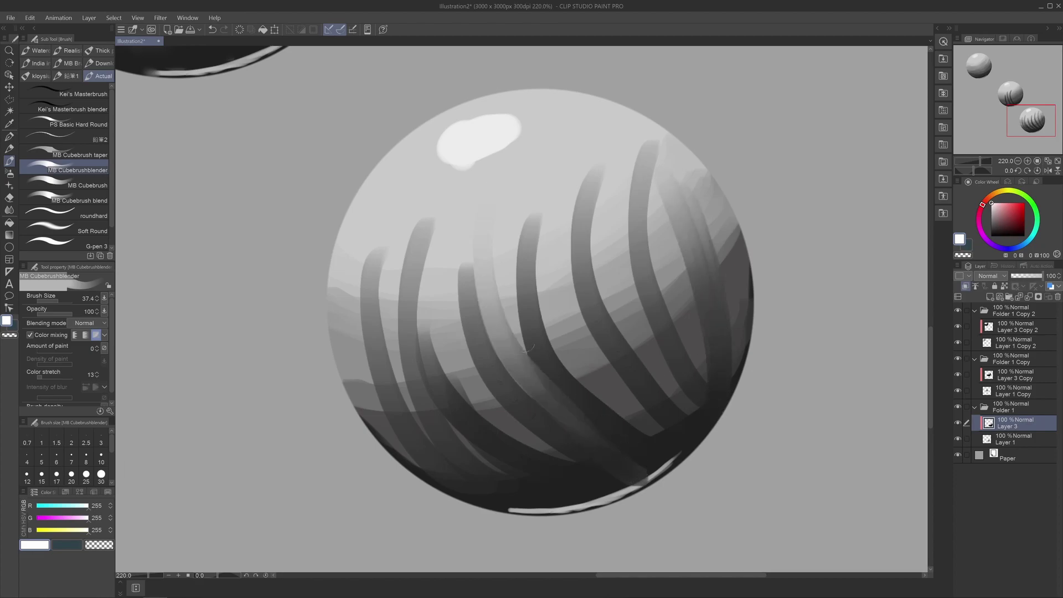
left_click_drag(521, 440, 486, 239)
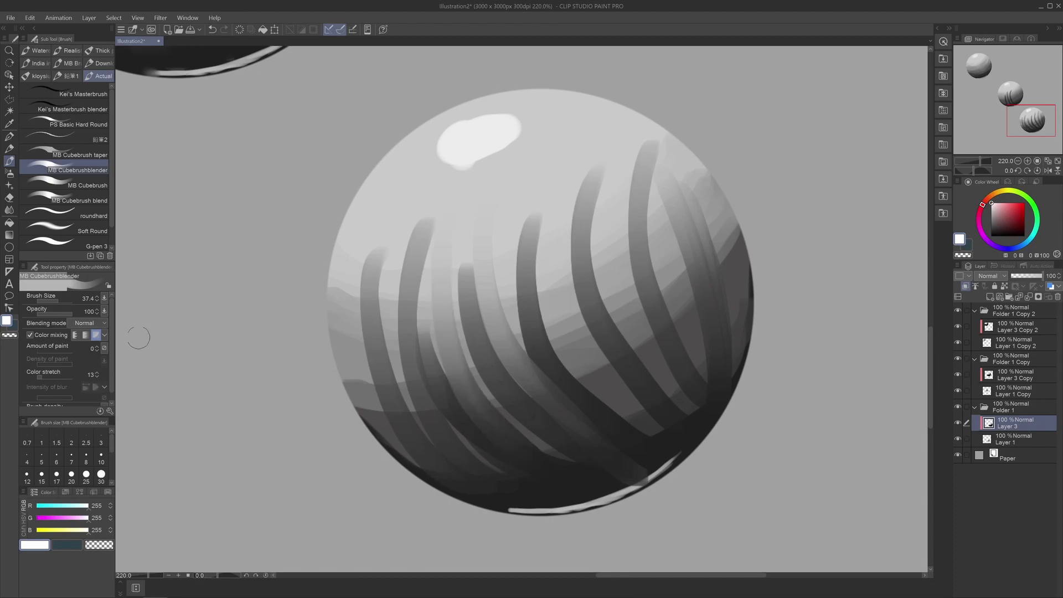
Enlarge the brush to 70.6 and smear across the upper ends of the dark strokes
left_click(96, 336)
left_click_drag(562, 255, 555, 256, "ctrl+alt")
mouse_move(609, 175)
left_mouse_down()
mouse_move(432, 259)
mouse_move(381, 240)
mouse_move(636, 165)
mouse_move(550, 227)
mouse_move(398, 248)
mouse_move(671, 196)
mouse_move(454, 277)
mouse_move(643, 215)
mouse_move(628, 241)
mouse_move(406, 313)
mouse_move(465, 318)
mouse_move(382, 313)
left_mouse_up()
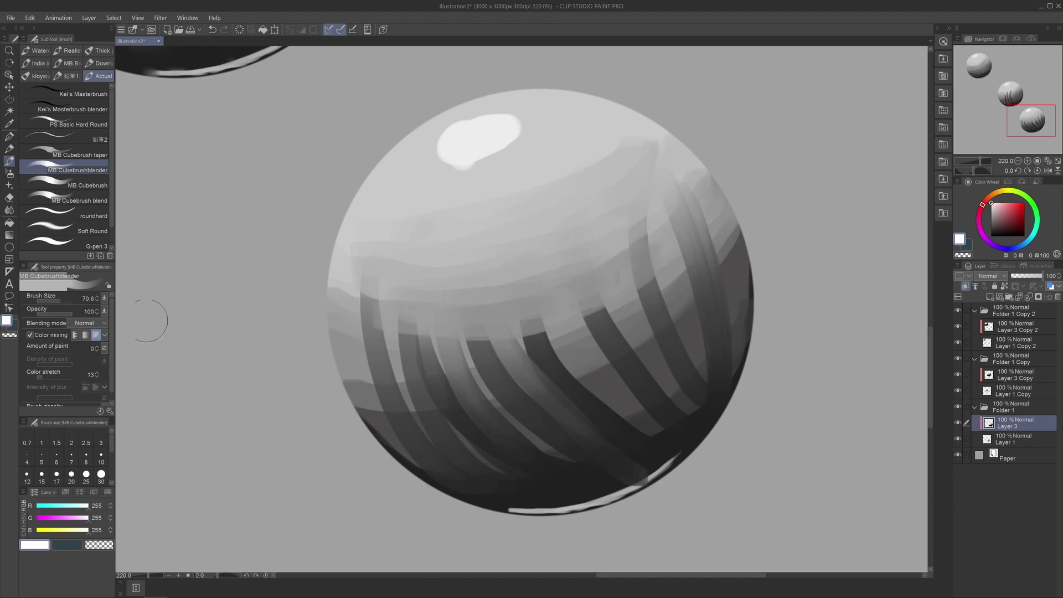
Switch to the first color mixing mode, enlarge the brush to 90.1 and blend a broad gray band across the sphere's middle
left_click(76, 336)
left_click_drag(686, 247, 426, 338)
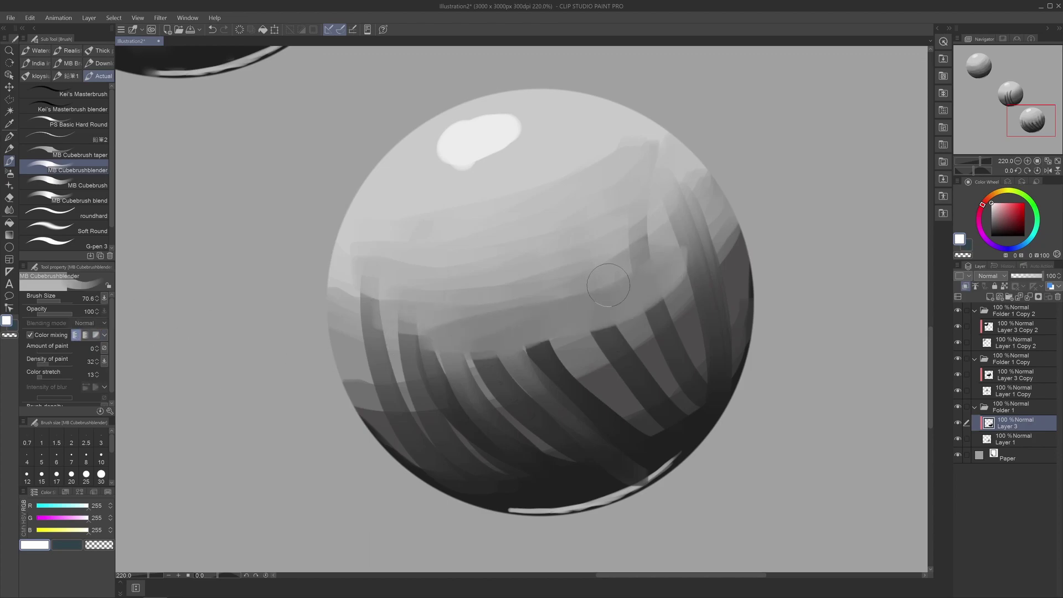
left_click_drag(628, 282, 631, 282)
left_click_drag(680, 203, 437, 313)
left_click_drag(652, 261, 340, 307)
mouse_move(341, 308)
left_mouse_down()
mouse_move(548, 310)
mouse_move(628, 288)
left_mouse_up()
left_click_drag(629, 288, 457, 346)
left_click_drag(457, 346, 535, 340)
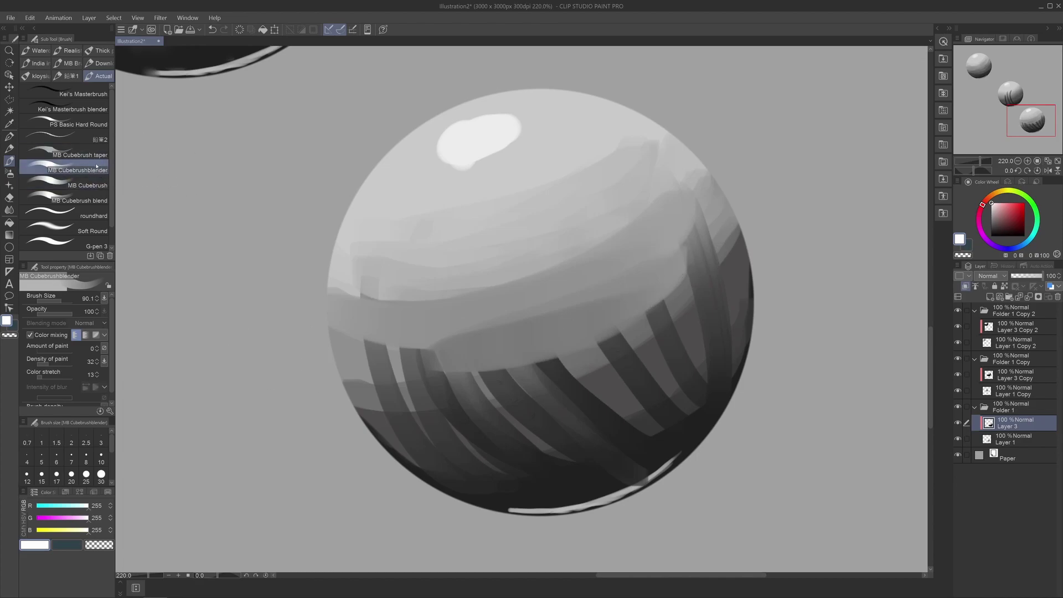
Turn off color mixing, paint a white patch on the sphere's upper half, and turn color mixing back on
left_click(34, 335)
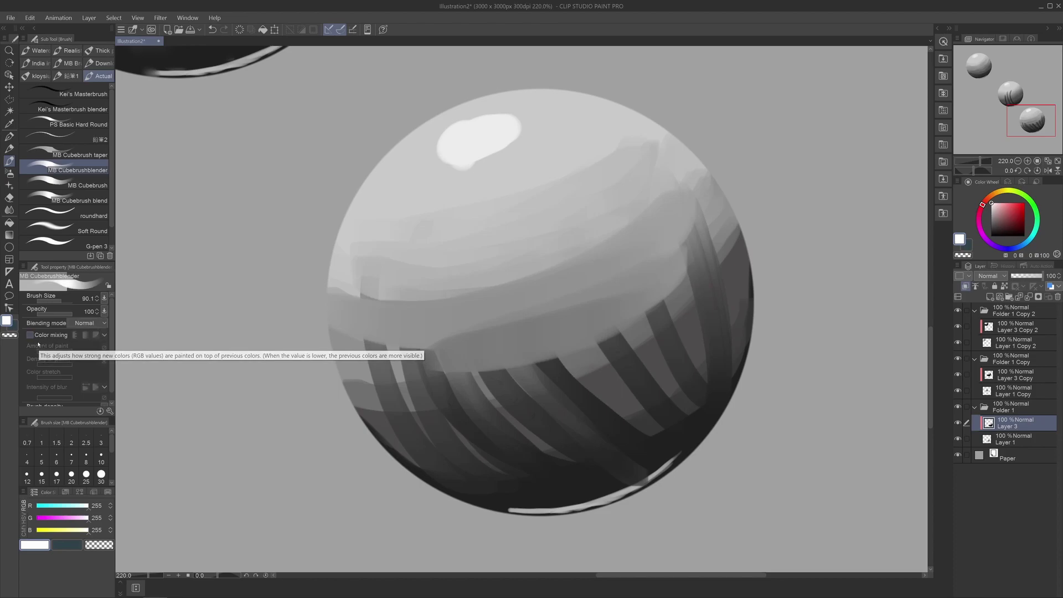
mouse_move(576, 183)
left_mouse_down()
mouse_move(562, 238)
mouse_move(531, 232)
left_mouse_up()
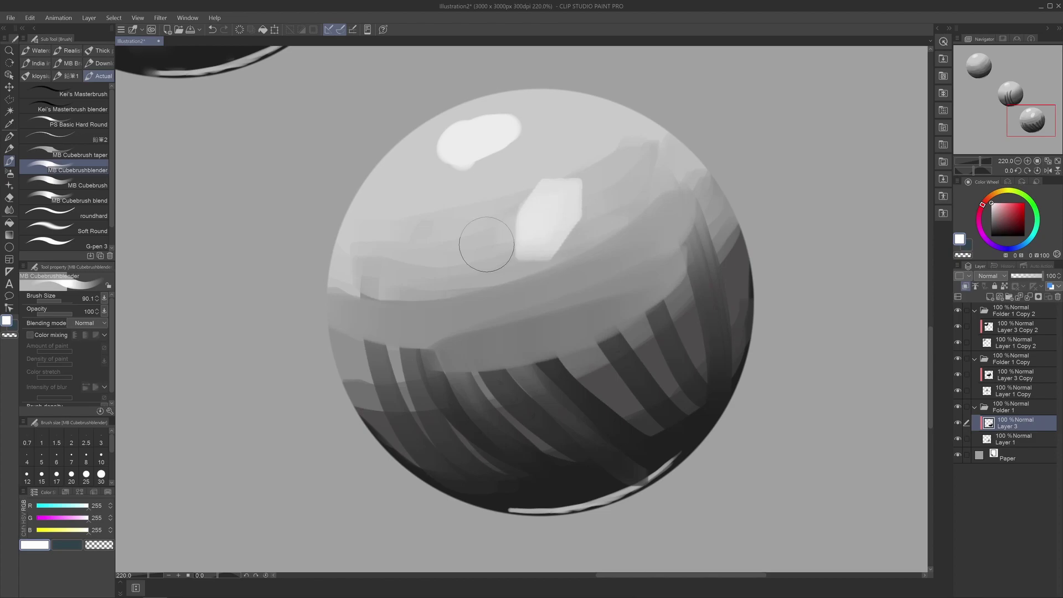
left_click(30, 335)
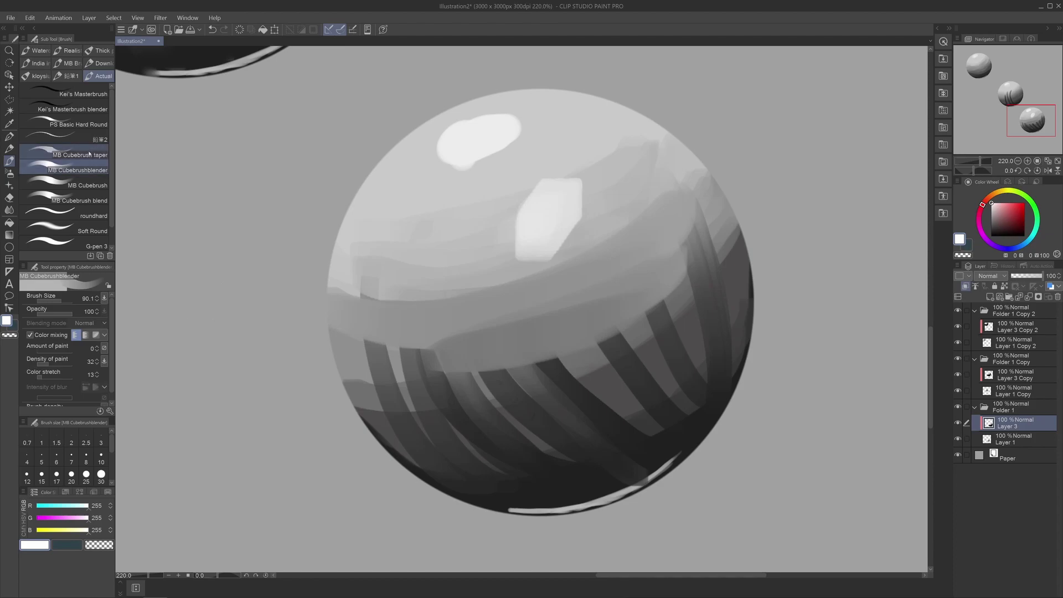
Return to the first sphere and select its shading layer, Layer 3 Copy 2
scroll(254, 141, "down", 4)
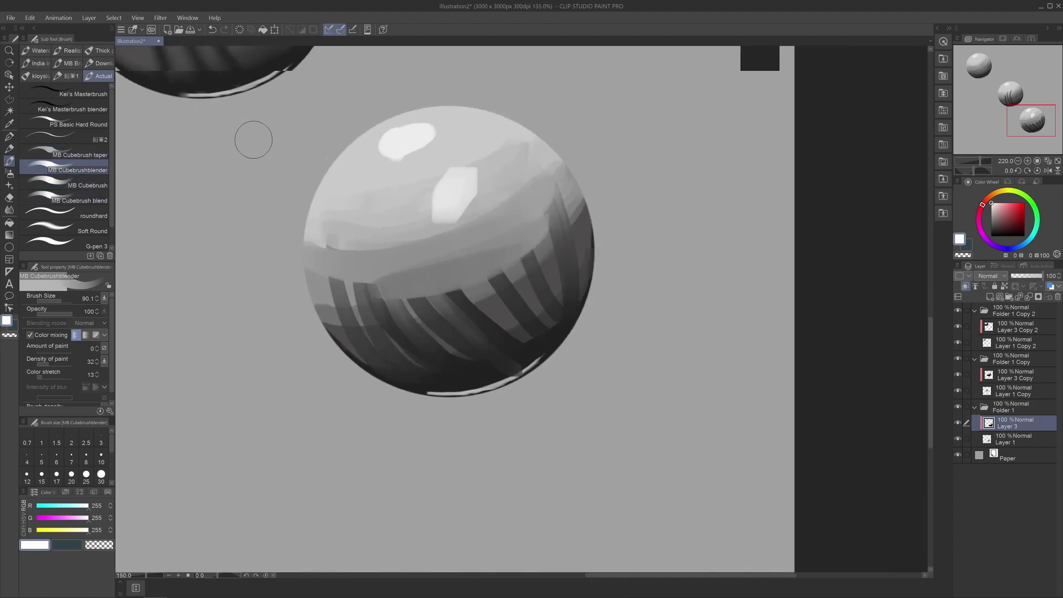
left_click_drag(326, 139, 648, 313)
left_click_drag(468, 196, 605, 366)
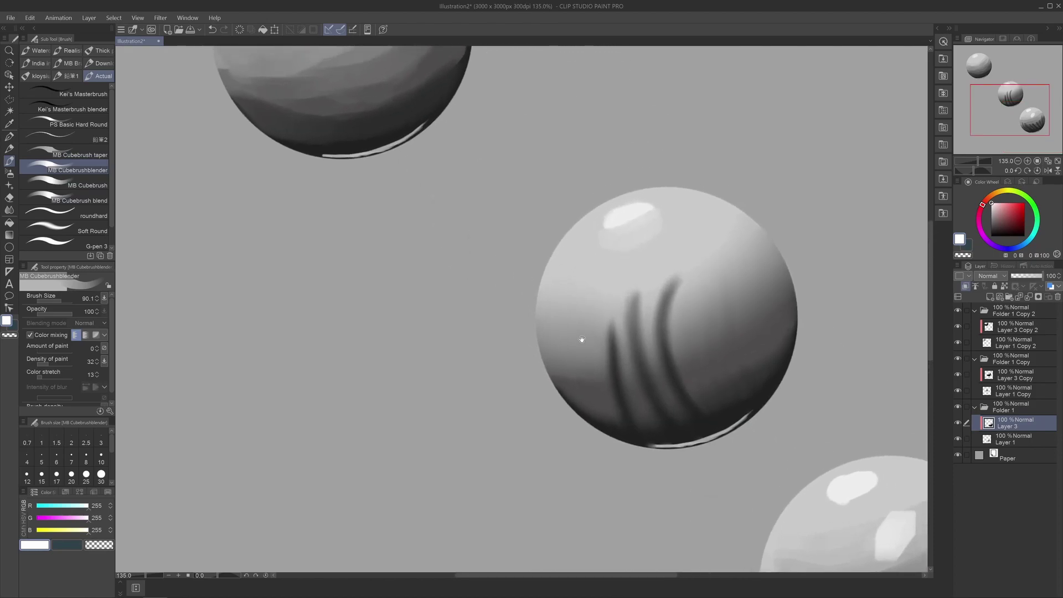
left_click(1011, 311)
left_click_drag(467, 282, 637, 440)
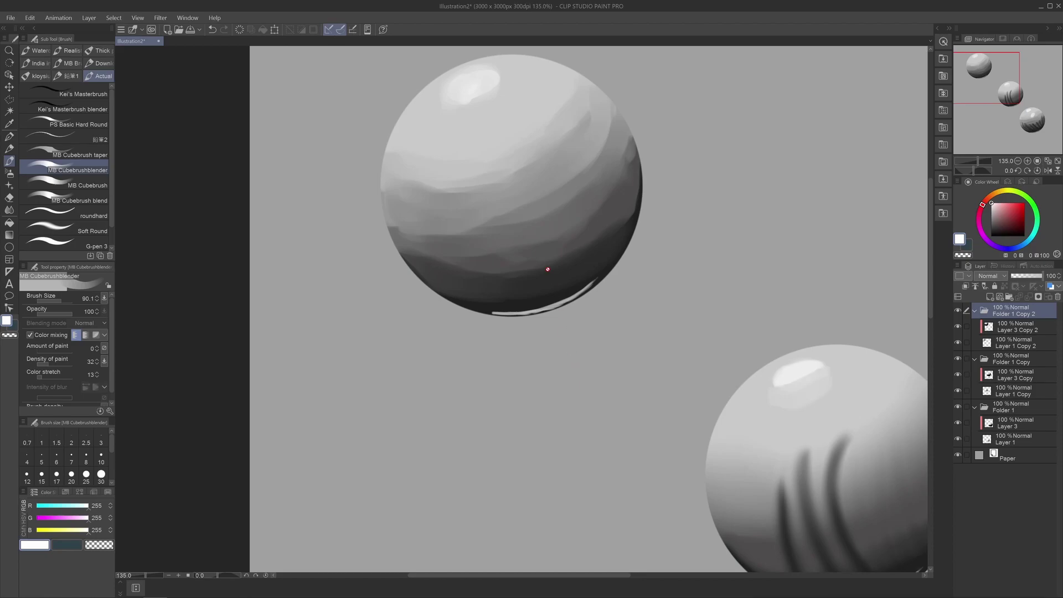
left_click_drag(495, 221, 527, 310)
left_click(1035, 328)
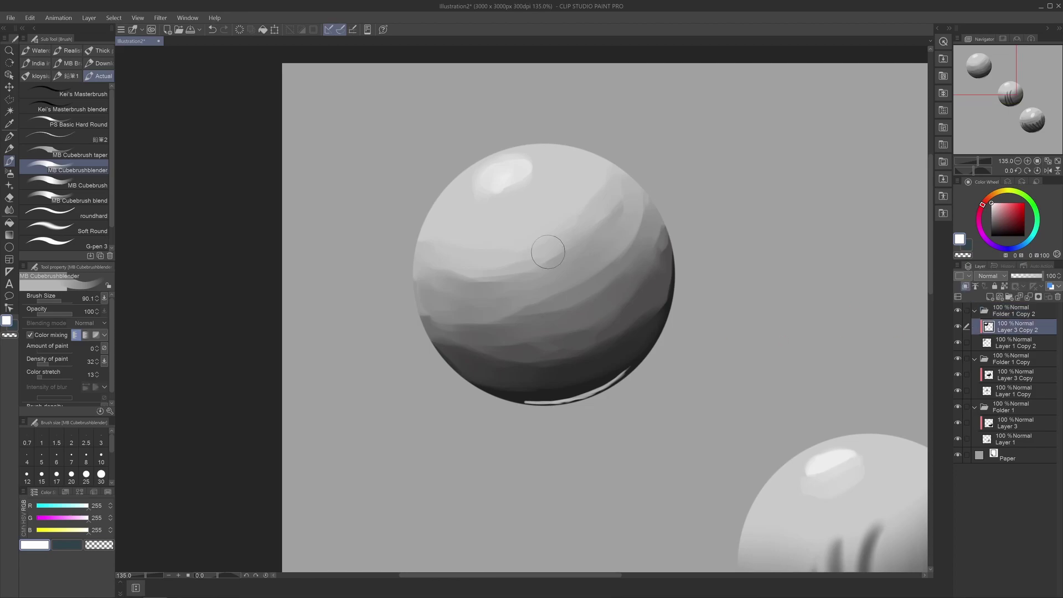
scroll(546, 246, "up", 4)
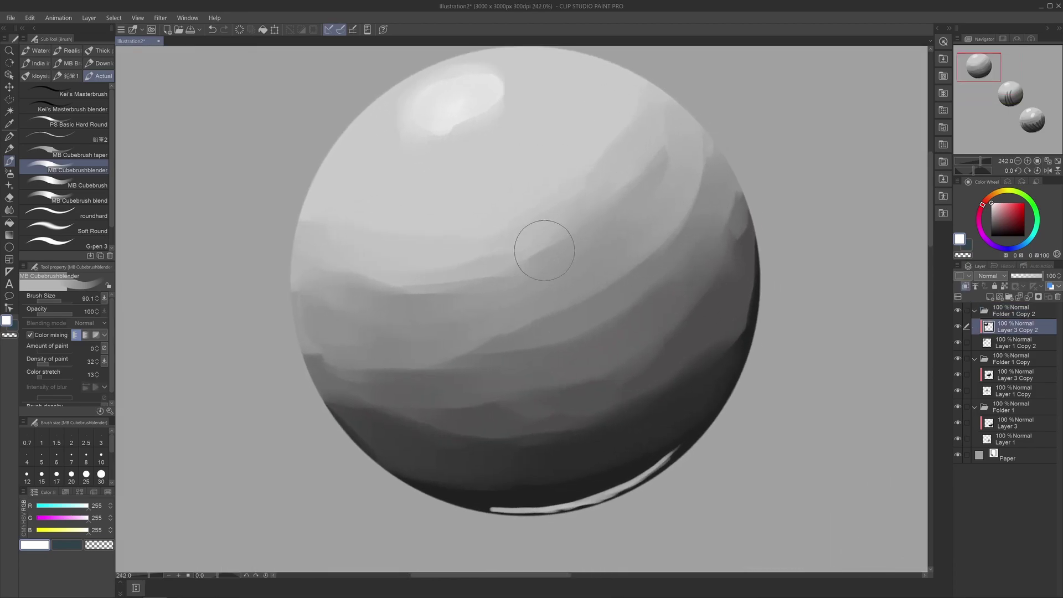
Select Kei's Masterbrush blender, use the first color mixing mode at size 117.3 and blend the gray bands across the sphere's middle
left_click(83, 110)
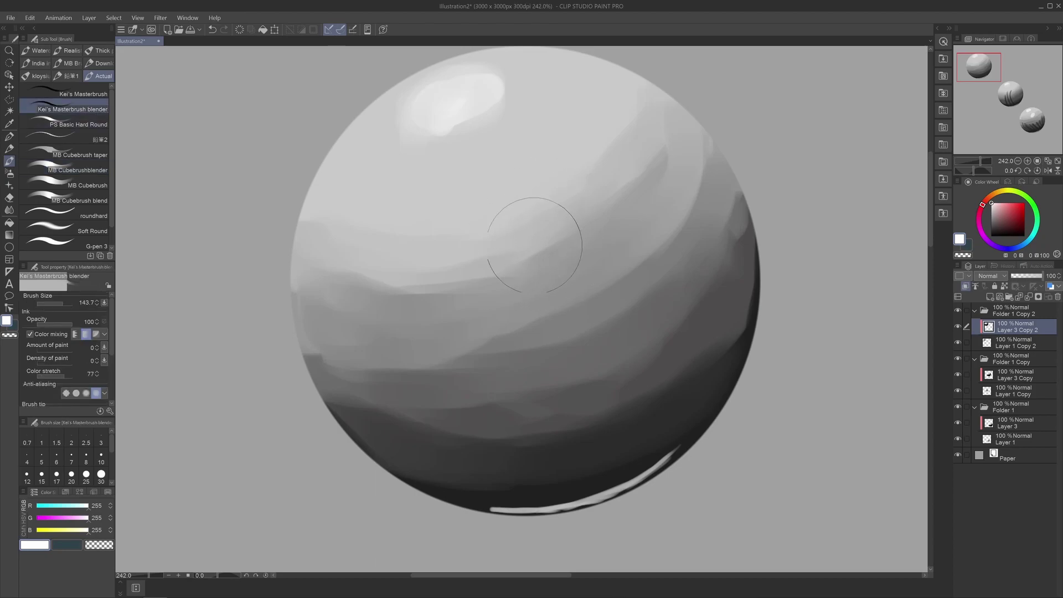
mouse_move(485, 272)
left_mouse_down()
mouse_move(562, 276)
mouse_move(535, 279)
left_mouse_up()
left_click_drag(649, 285, 655, 285)
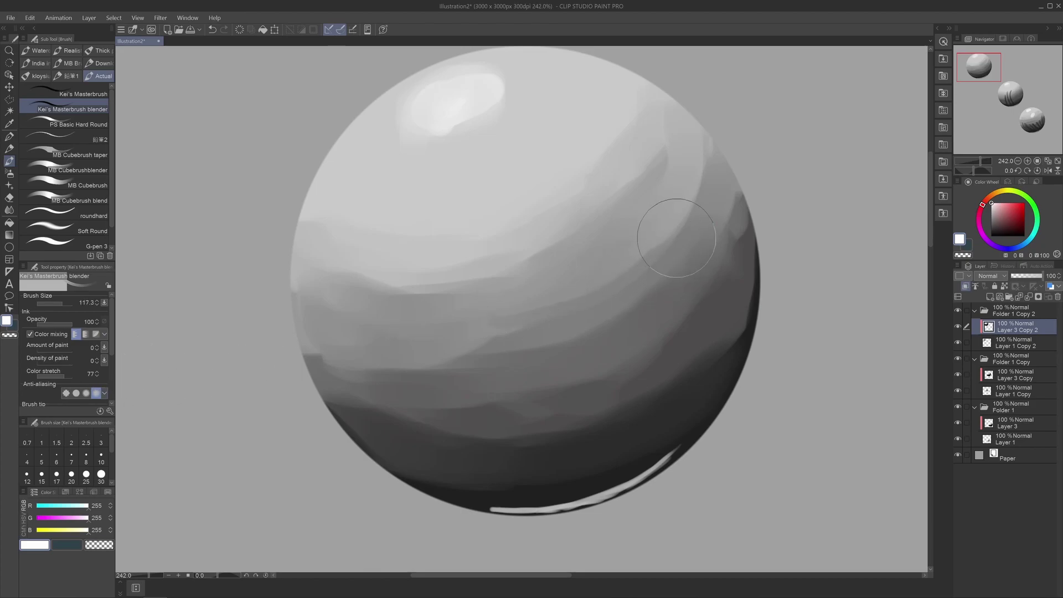
left_click_drag(676, 238, 529, 327)
mouse_move(656, 268)
left_mouse_down()
mouse_move(591, 309)
mouse_move(470, 324)
left_mouse_up()
mouse_move(615, 313)
left_mouse_down()
mouse_move(426, 340)
mouse_move(501, 326)
mouse_move(532, 354)
mouse_move(344, 338)
mouse_move(489, 364)
mouse_move(671, 228)
mouse_move(582, 313)
mouse_move(694, 161)
mouse_move(541, 237)
mouse_move(604, 220)
mouse_move(460, 262)
mouse_move(593, 242)
mouse_move(364, 242)
mouse_move(506, 272)
mouse_move(347, 268)
mouse_move(461, 293)
mouse_move(438, 296)
mouse_move(634, 195)
mouse_move(476, 269)
mouse_move(642, 150)
mouse_move(658, 159)
mouse_move(460, 274)
mouse_move(619, 122)
mouse_move(424, 272)
mouse_move(561, 200)
mouse_move(326, 221)
mouse_move(434, 262)
mouse_move(313, 211)
mouse_move(435, 288)
mouse_move(368, 304)
mouse_move(501, 330)
mouse_move(405, 317)
mouse_move(451, 359)
left_mouse_up()
mouse_move(548, 352)
left_mouse_down()
mouse_move(498, 344)
mouse_move(308, 356)
mouse_move(356, 308)
mouse_move(676, 228)
left_mouse_up()
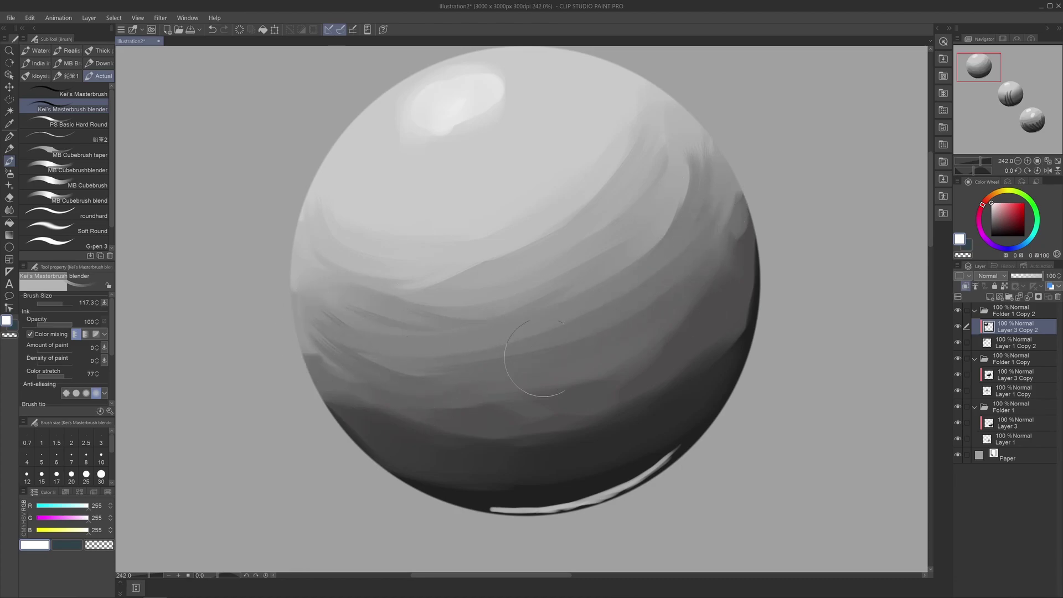
Blend the dark shading across the first sphere's lower half and along its outer edges
mouse_move(344, 369)
left_mouse_down()
mouse_move(407, 417)
mouse_move(729, 309)
mouse_move(671, 343)
mouse_move(583, 439)
mouse_move(739, 276)
mouse_move(681, 376)
mouse_move(713, 347)
mouse_move(744, 282)
mouse_move(732, 344)
mouse_move(753, 277)
mouse_move(575, 428)
mouse_move(670, 385)
mouse_move(383, 424)
mouse_move(489, 440)
mouse_move(337, 379)
mouse_move(579, 392)
mouse_move(694, 279)
mouse_move(609, 417)
mouse_move(731, 282)
mouse_move(494, 416)
mouse_move(512, 407)
mouse_move(365, 411)
mouse_move(696, 299)
mouse_move(387, 410)
mouse_move(523, 391)
mouse_move(706, 281)
mouse_move(535, 402)
mouse_move(412, 416)
mouse_move(682, 275)
mouse_move(706, 214)
mouse_move(693, 315)
mouse_move(725, 141)
mouse_move(723, 300)
mouse_move(676, 333)
left_mouse_up()
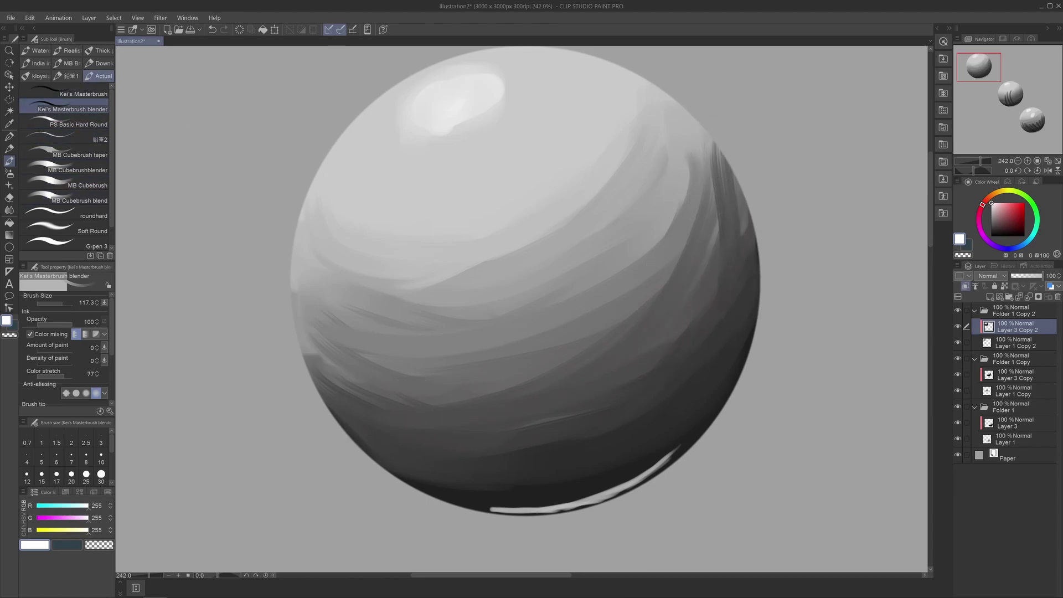
mouse_move(709, 249)
left_mouse_down()
mouse_move(720, 166)
mouse_move(692, 277)
left_mouse_up()
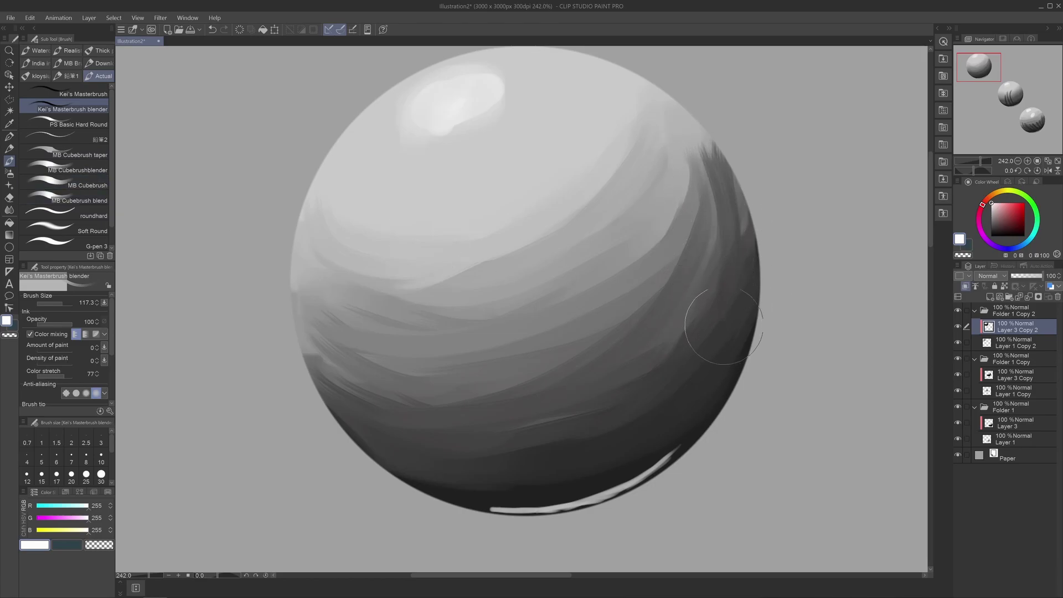
mouse_move(487, 488)
left_mouse_down()
mouse_move(338, 376)
mouse_move(432, 466)
mouse_move(352, 374)
left_mouse_up()
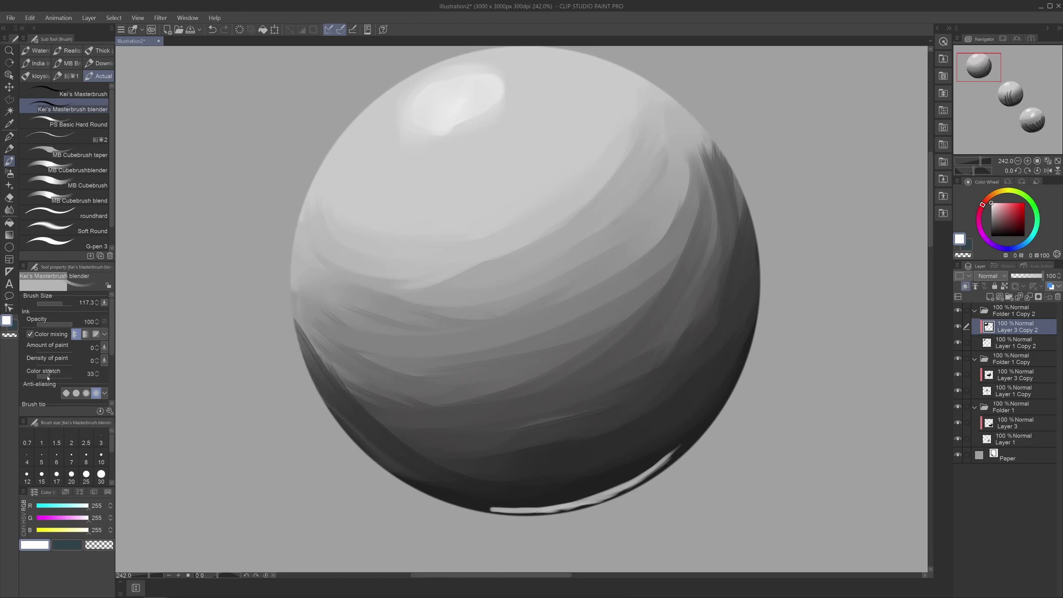
Lower the color stretch to 27 and blend the boundary between the first sphere's light area and gray bands
left_click_drag(586, 282, 634, 255)
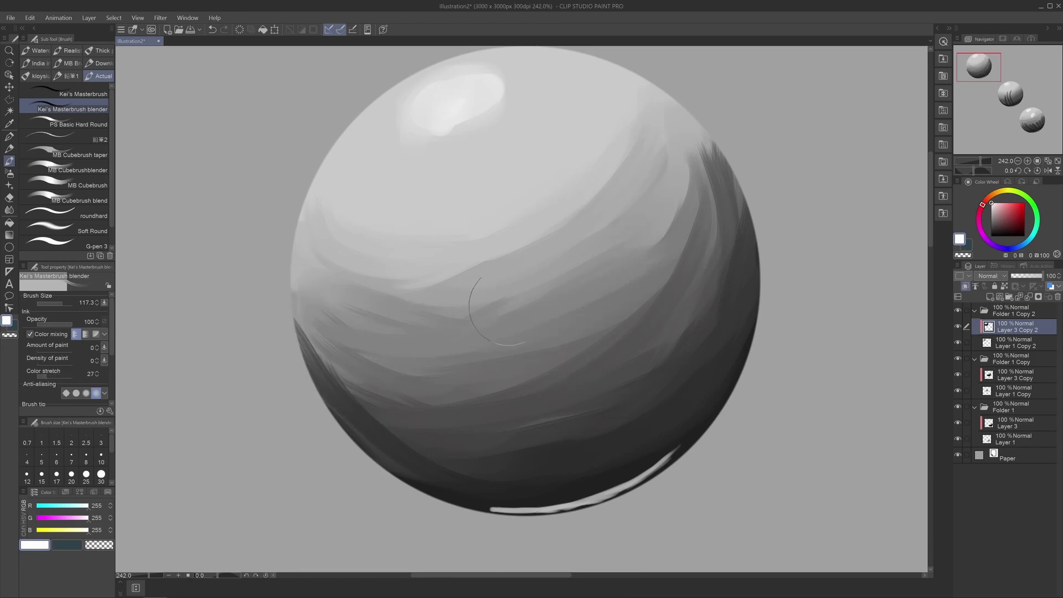
left_click_drag(475, 304, 631, 227)
left_click_drag(442, 280, 624, 186)
mouse_move(374, 277)
left_mouse_down()
mouse_move(471, 272)
mouse_move(375, 259)
mouse_move(612, 188)
left_mouse_up()
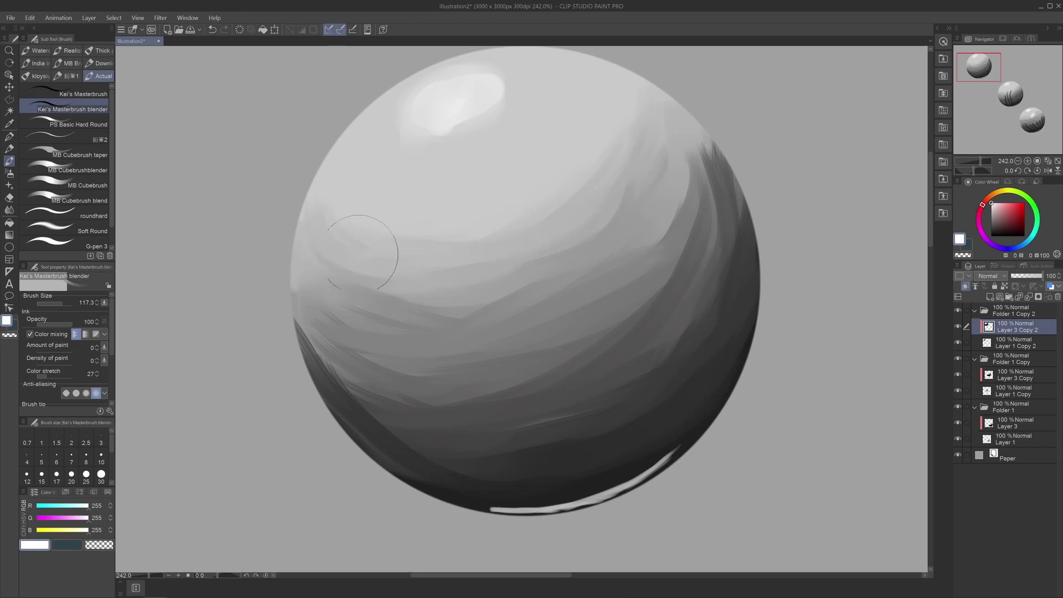
left_click_drag(363, 249, 622, 175)
mouse_move(398, 225)
left_mouse_down()
mouse_move(524, 279)
mouse_move(424, 289)
mouse_move(632, 196)
left_mouse_up()
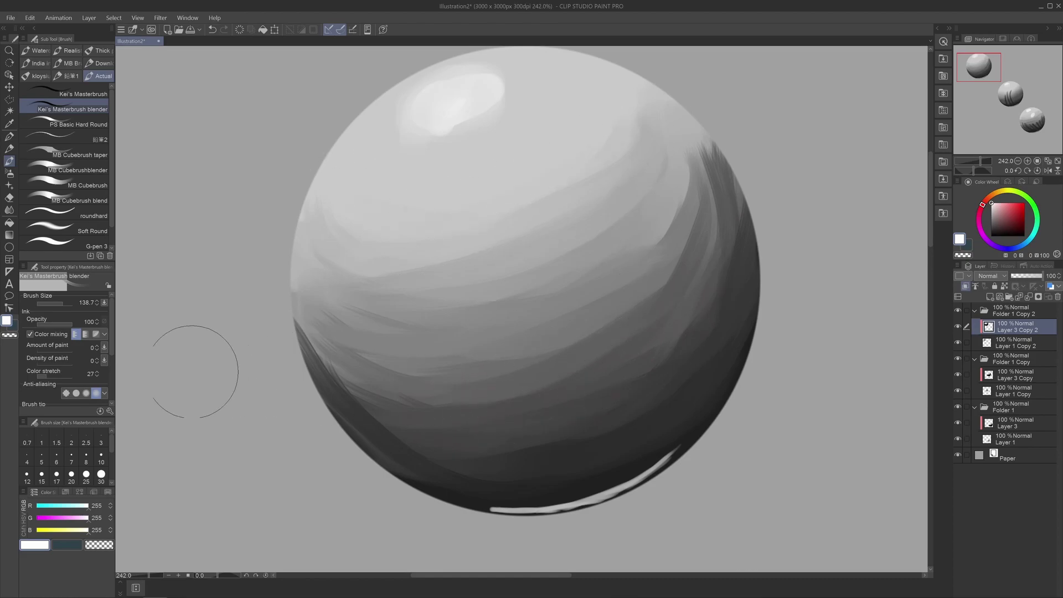
Go to the second sphere, select its shading layer Layer 3 Copy and set the color mixing mode to Running color
left_click_drag(111, 338, 110, 347)
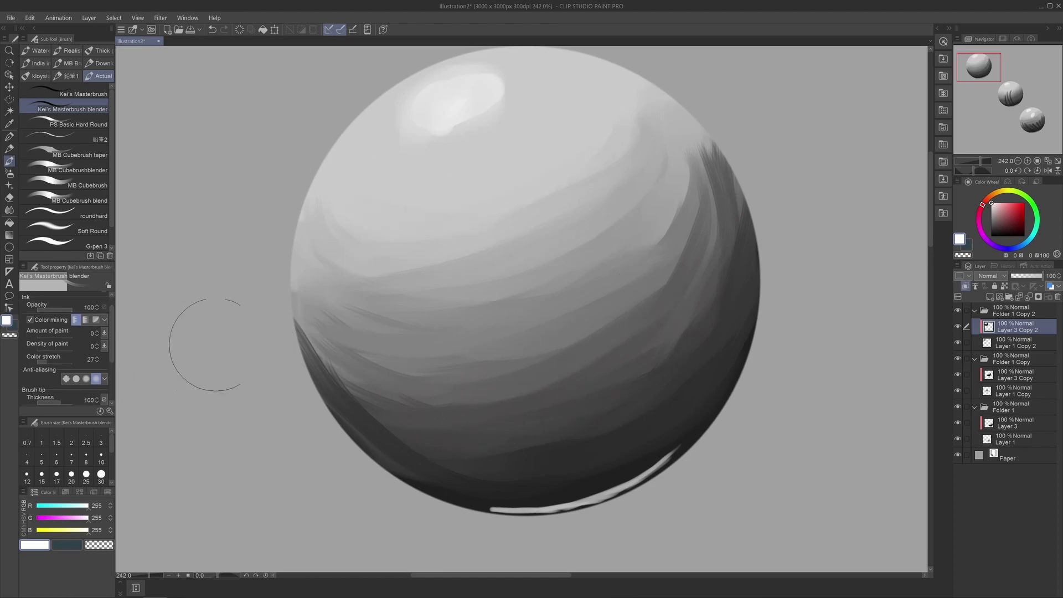
left_click_drag(652, 326, 231, 228)
scroll(332, 180, "down", 2)
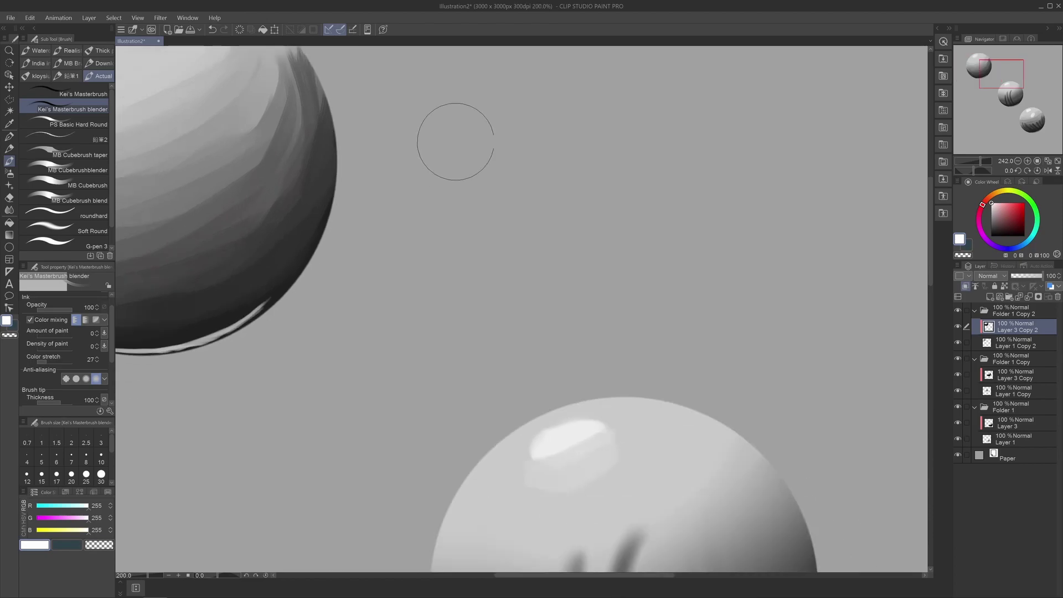
left_click_drag(581, 336, 469, 95)
scroll(462, 279, "up", 3)
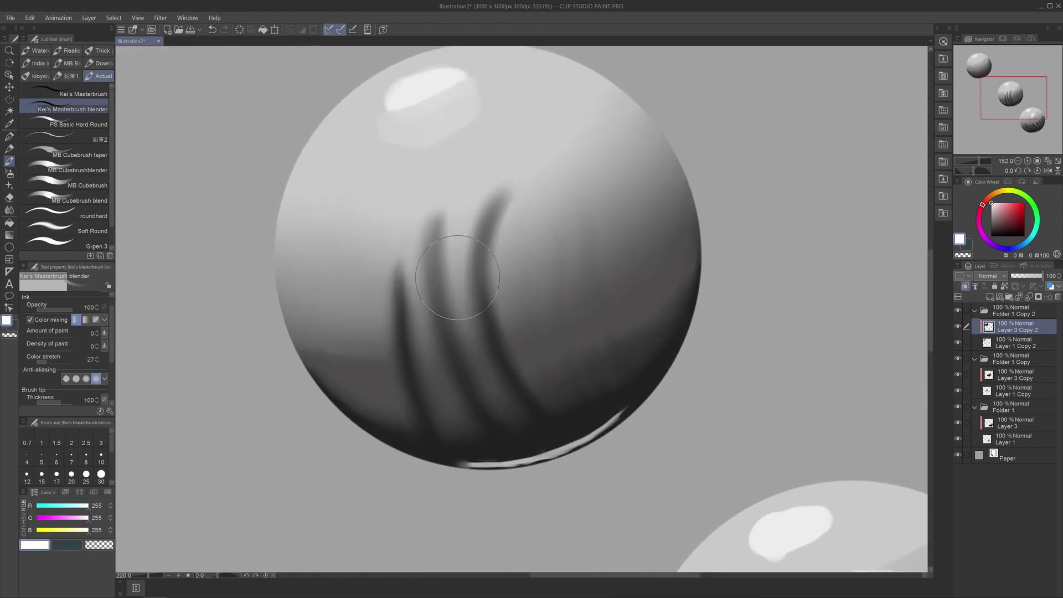
left_click(1017, 376)
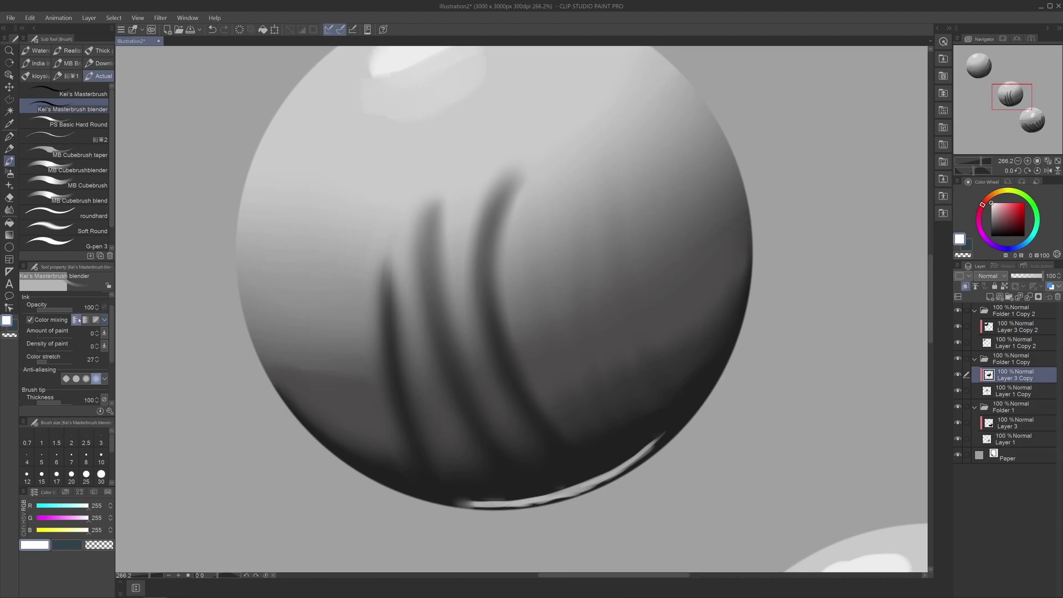
left_click(85, 319)
left_click_drag(451, 276, 519, 253)
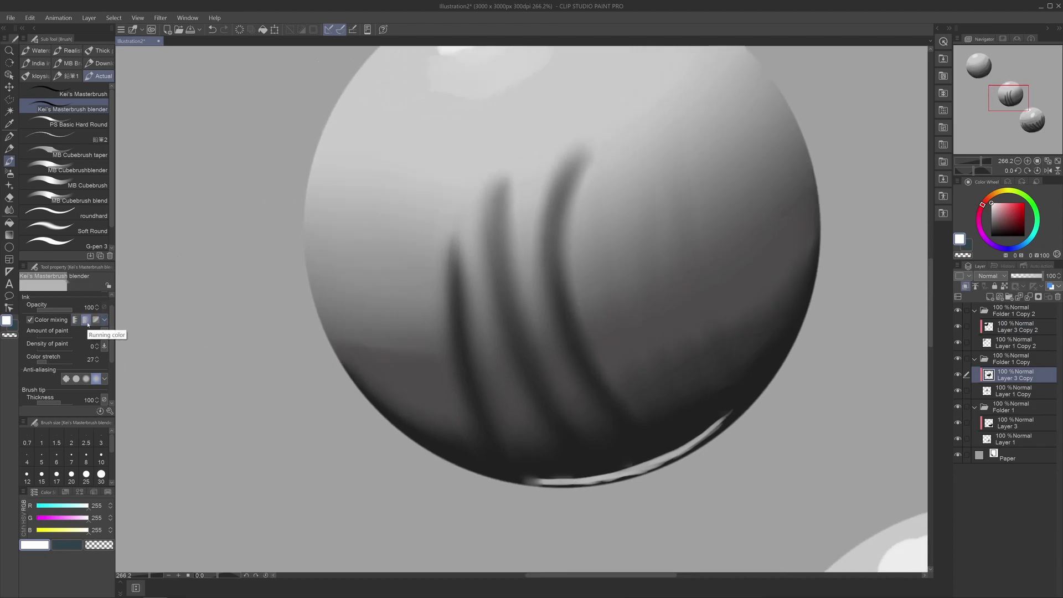
scroll(715, 278, "up", 2)
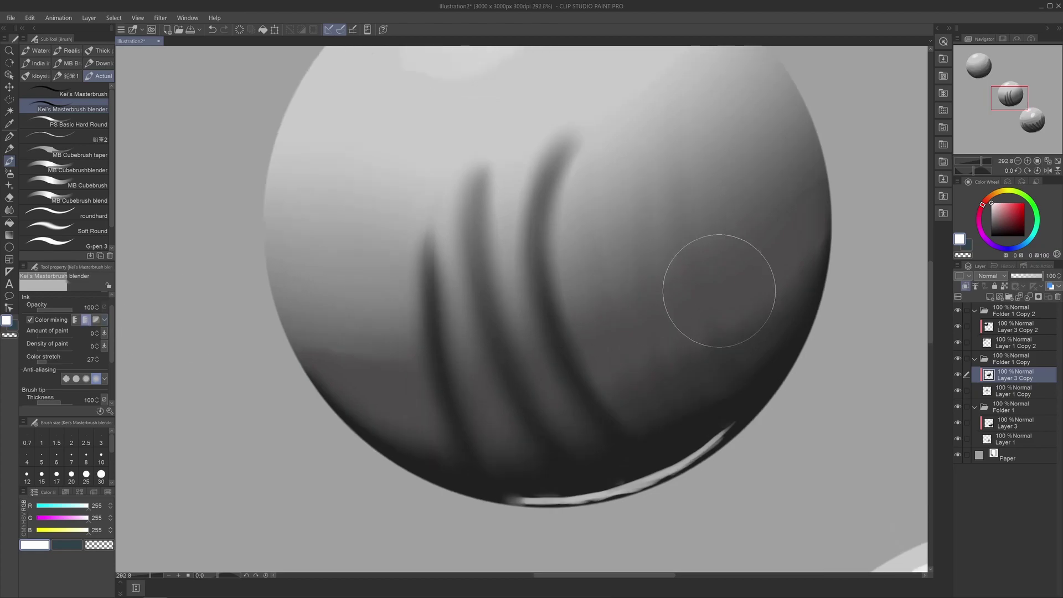
Blend the three dark curved strokes and the bottom rim highlight into the second sphere's shading
mouse_move(692, 278)
left_mouse_down()
mouse_move(712, 286)
mouse_move(632, 354)
mouse_move(688, 358)
mouse_move(447, 403)
mouse_move(667, 387)
mouse_move(437, 432)
mouse_move(532, 415)
mouse_move(450, 432)
mouse_move(495, 420)
mouse_move(560, 309)
mouse_move(572, 167)
mouse_move(540, 129)
mouse_move(435, 278)
mouse_move(554, 132)
mouse_move(518, 321)
mouse_move(529, 224)
mouse_move(500, 167)
mouse_move(455, 164)
mouse_move(467, 172)
mouse_move(441, 208)
mouse_move(380, 235)
mouse_move(419, 216)
mouse_move(392, 253)
mouse_move(417, 196)
mouse_move(391, 294)
mouse_move(465, 170)
mouse_move(431, 207)
mouse_move(419, 322)
mouse_move(534, 217)
mouse_move(509, 268)
mouse_move(574, 366)
mouse_move(506, 326)
mouse_move(667, 340)
mouse_move(768, 325)
mouse_move(700, 394)
mouse_move(446, 394)
mouse_move(658, 373)
mouse_move(579, 432)
mouse_move(312, 329)
mouse_move(479, 416)
mouse_move(307, 395)
mouse_move(354, 327)
mouse_move(440, 469)
mouse_move(311, 351)
mouse_move(457, 353)
mouse_move(452, 409)
mouse_move(545, 434)
mouse_move(789, 200)
mouse_move(777, 379)
mouse_move(548, 480)
mouse_move(685, 469)
mouse_move(543, 500)
mouse_move(597, 475)
mouse_move(484, 485)
mouse_move(613, 479)
left_mouse_up()
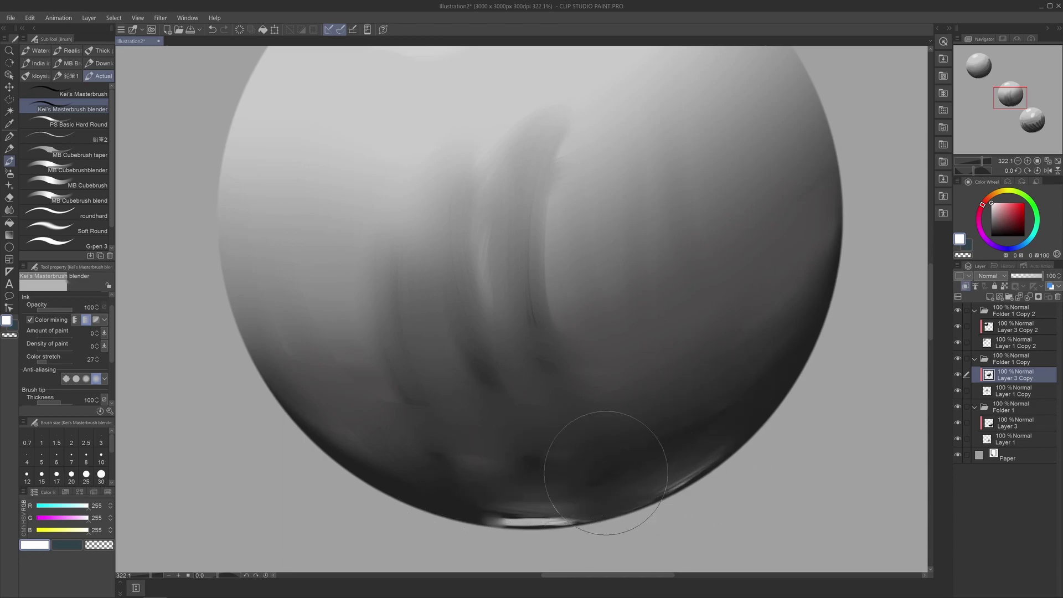
left_click_drag(567, 257, 621, 428)
mouse_move(486, 148)
left_mouse_down()
mouse_move(419, 189)
mouse_move(630, 150)
mouse_move(551, 133)
mouse_move(414, 246)
mouse_move(649, 216)
mouse_move(611, 304)
mouse_move(616, 380)
left_mouse_up()
left_click_drag(597, 424, 510, 201)
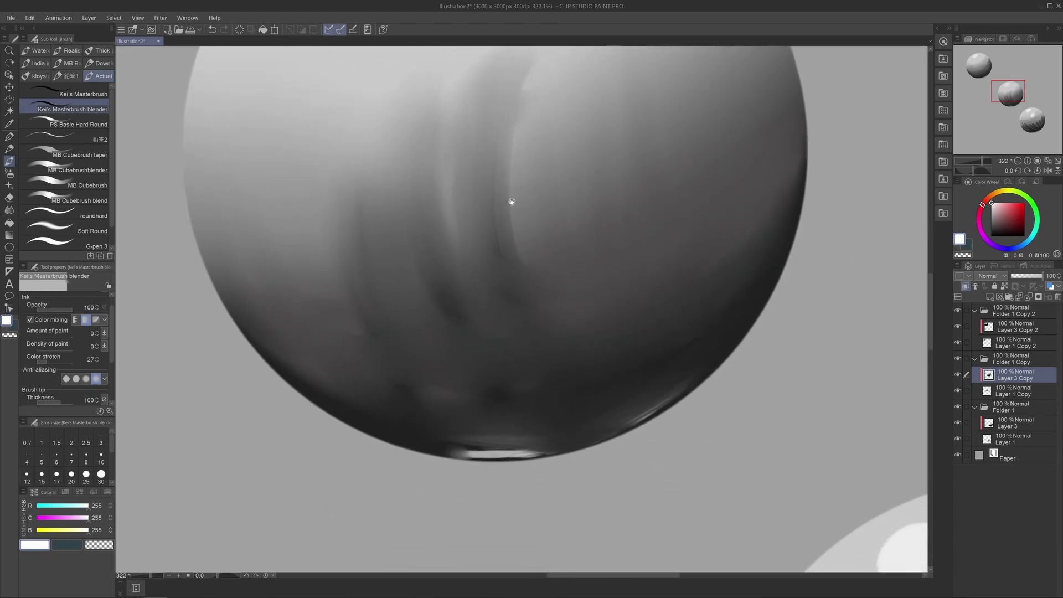
mouse_move(519, 359)
left_mouse_down()
mouse_move(505, 331)
mouse_move(474, 331)
left_mouse_up()
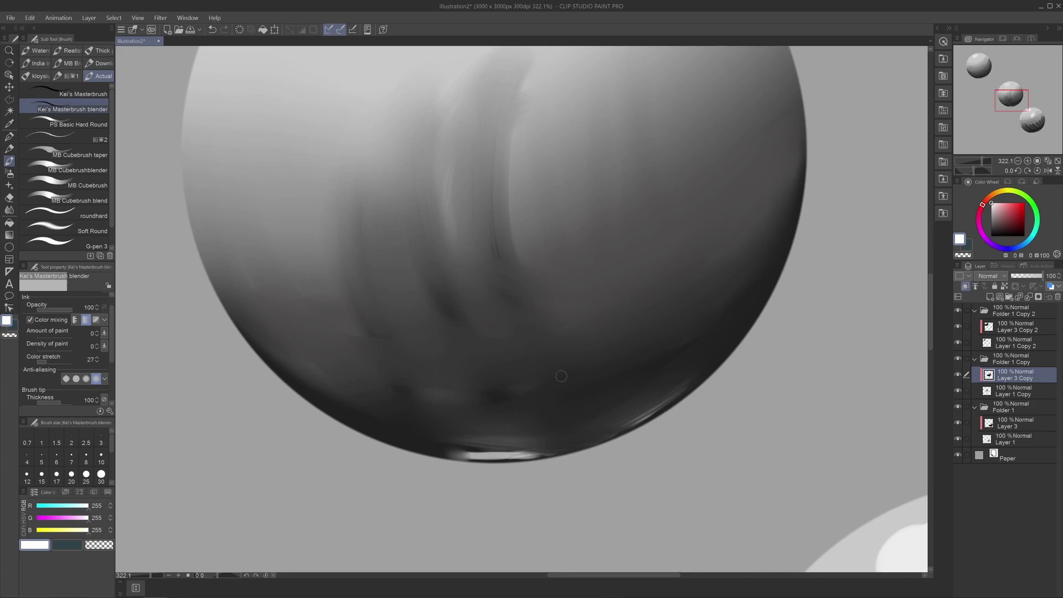
left_click_drag(583, 351, 474, 397)
Go to the third sphere, select its shading layer Layer 3 and switch to the third color mixing mode
left_click_drag(486, 484, 320, 296)
left_click_drag(645, 384, 412, 203)
scroll(424, 307, "up", 2)
left_click_drag(422, 310, 430, 297)
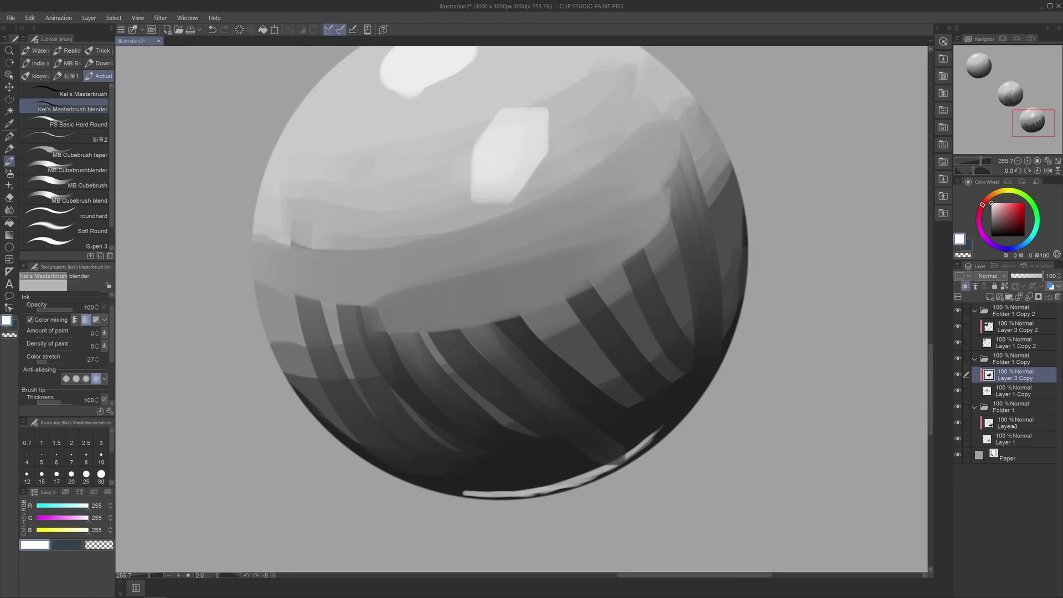
left_click(1013, 426)
left_click(96, 320)
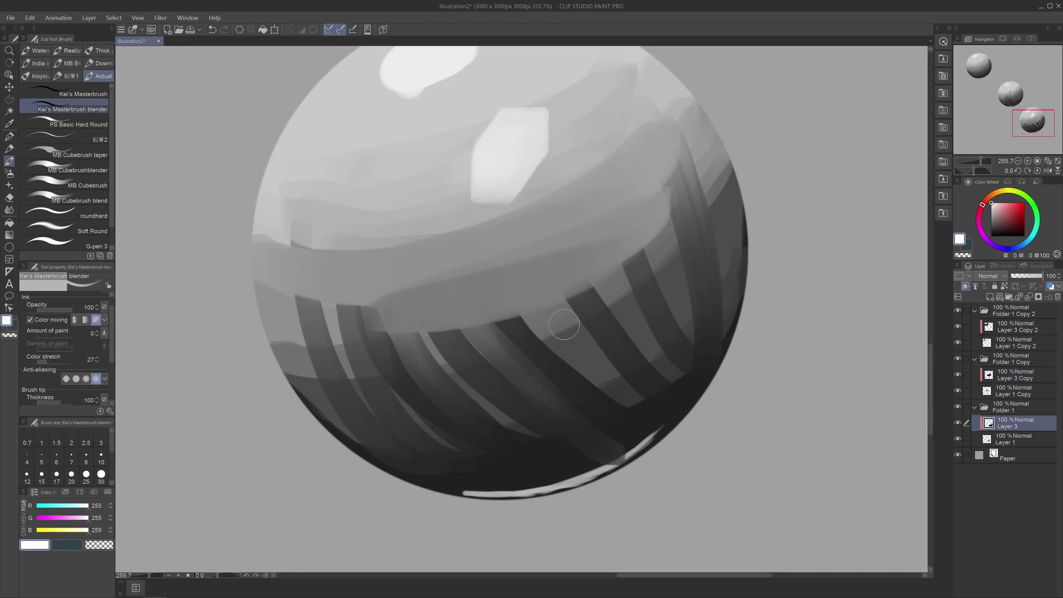
Smear curved strokes over the upper ends of the dark stripes across the third sphere's middle and left side
left_click_drag(619, 273, 557, 289)
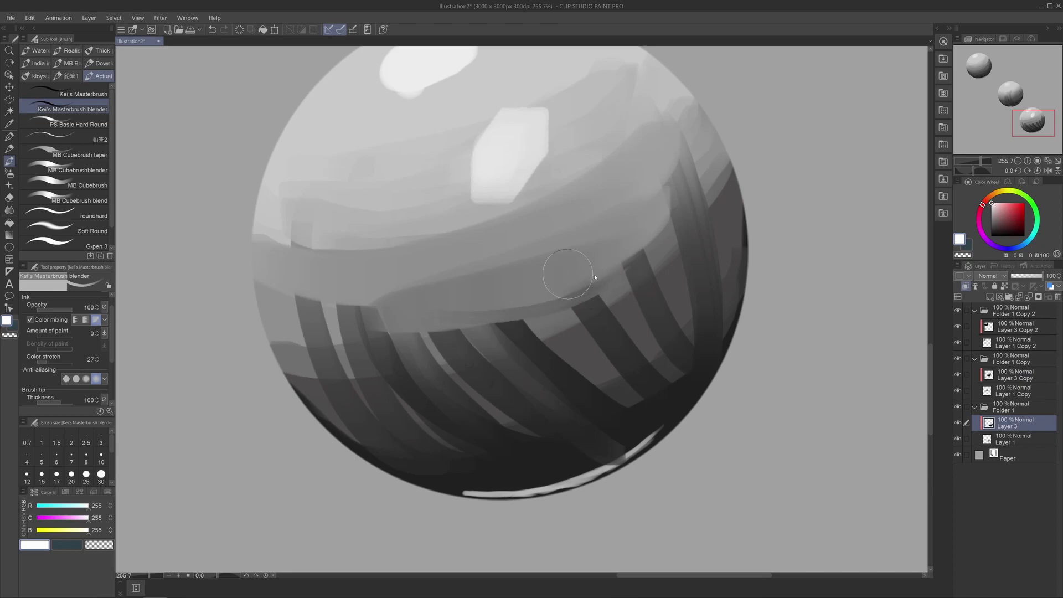
left_click_drag(638, 256, 488, 327)
left_click_drag(620, 299, 453, 324)
left_click_drag(611, 321, 364, 297)
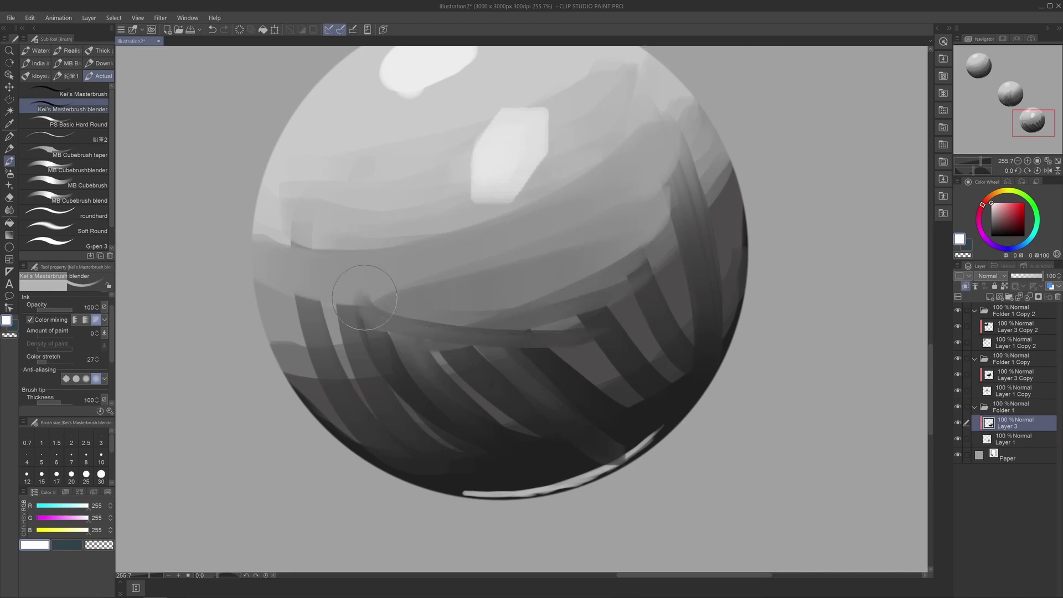
mouse_move(571, 341)
left_mouse_down()
mouse_move(302, 244)
mouse_move(402, 368)
mouse_move(304, 227)
left_mouse_up()
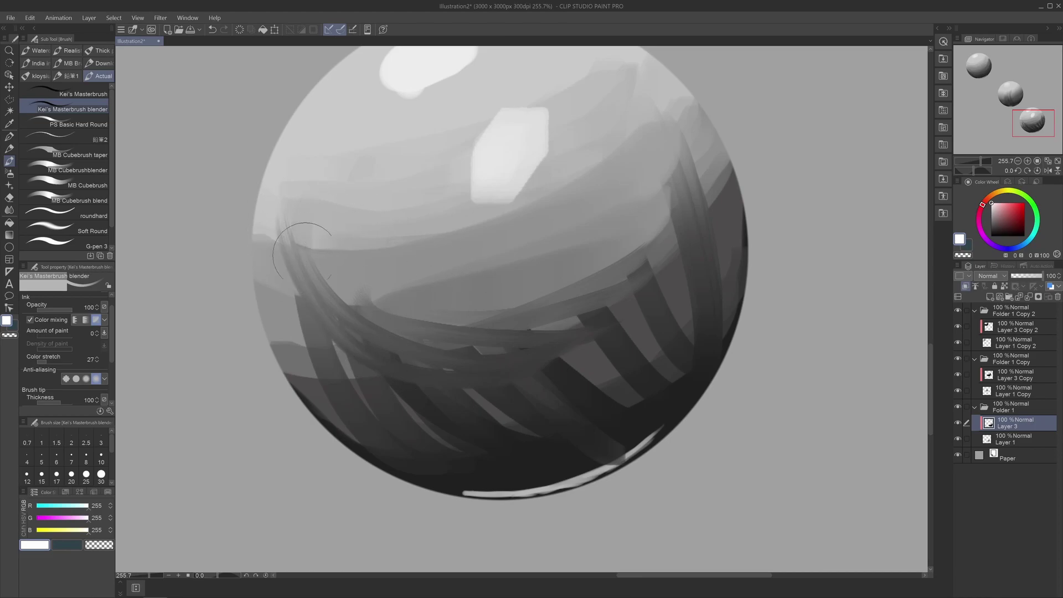
mouse_move(631, 354)
left_mouse_down()
mouse_move(452, 393)
mouse_move(351, 285)
left_mouse_up()
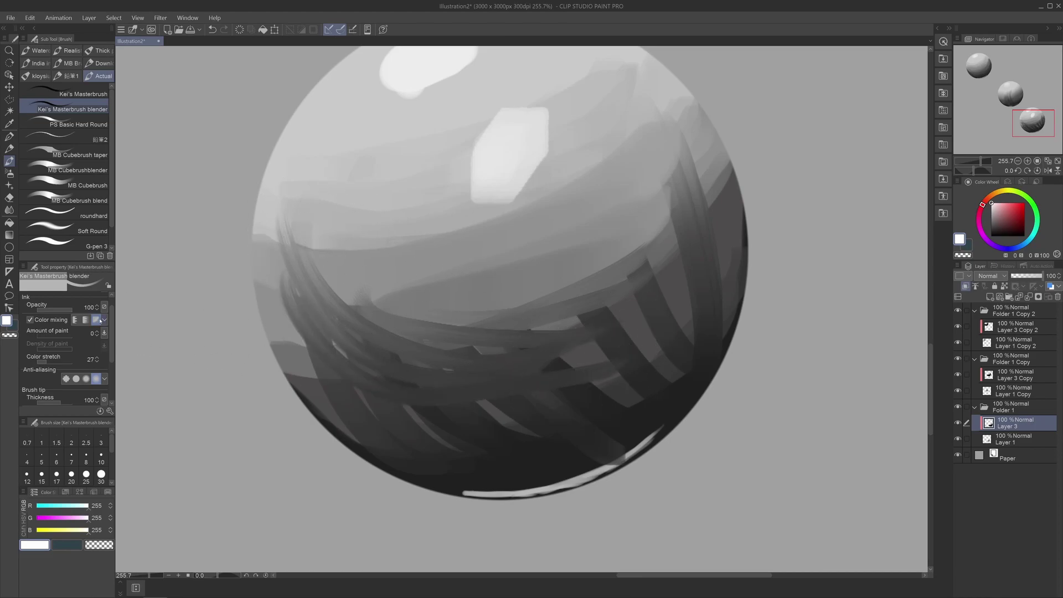
Smear the dark stripes diagonally from the third sphere's upper right edge toward its lower left
mouse_move(656, 294)
left_mouse_down()
mouse_move(679, 176)
mouse_move(697, 146)
left_mouse_up()
left_click_drag(698, 147, 534, 315)
left_click_drag(689, 224, 481, 315)
mouse_move(602, 326)
left_mouse_down()
mouse_move(677, 241)
mouse_move(497, 333)
left_mouse_up()
mouse_move(648, 267)
left_mouse_down()
mouse_move(618, 293)
mouse_move(594, 296)
left_mouse_up()
mouse_move(706, 183)
left_mouse_down()
mouse_move(705, 232)
mouse_move(523, 422)
left_mouse_up()
left_click_drag(680, 224, 465, 404)
left_click_drag(690, 249, 433, 442)
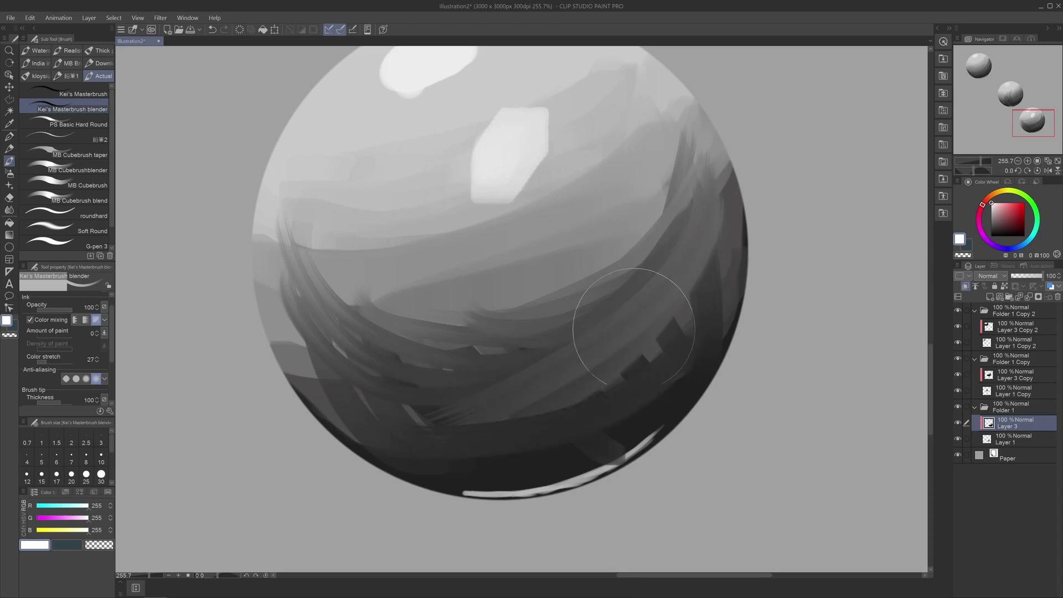
Enlarge the brush, smear broad strokes across the whole width of the third sphere and shrink the brush again
left_click_drag(613, 323, 591, 315)
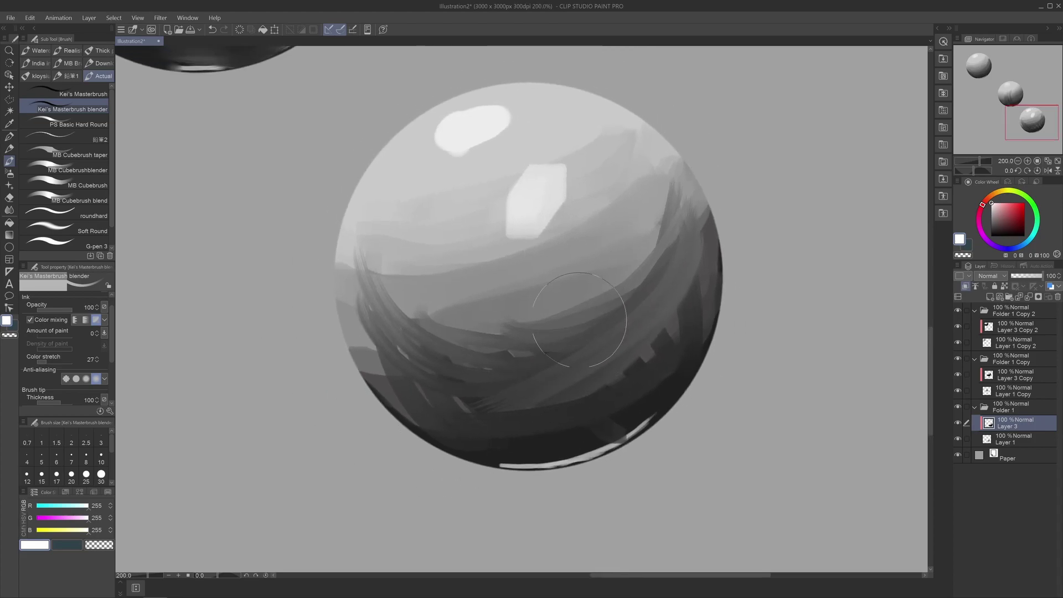
scroll(556, 252, "up", 1)
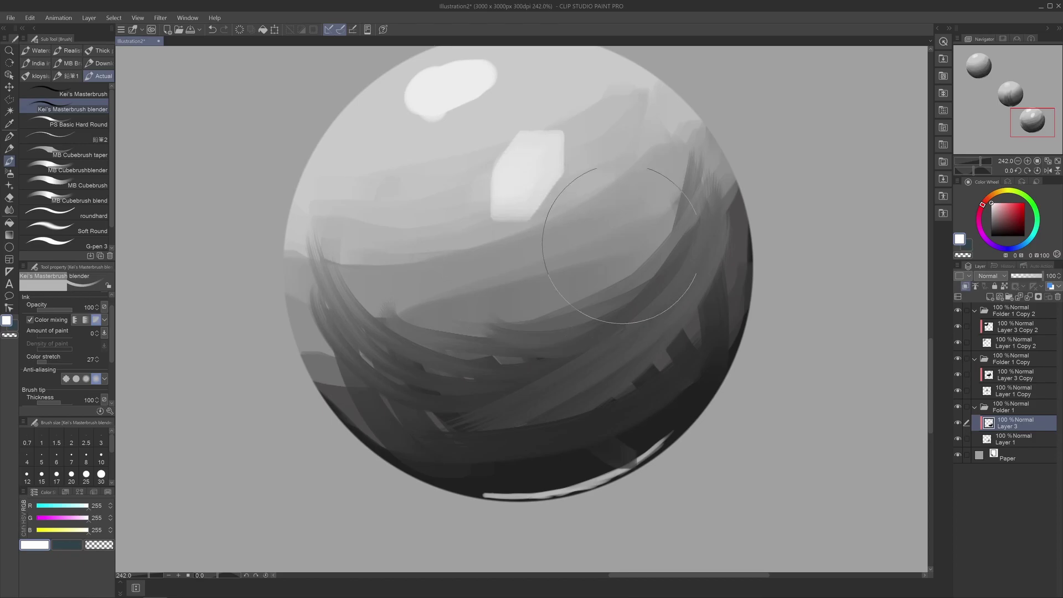
mouse_move(734, 165)
left_mouse_down()
mouse_move(712, 211)
mouse_move(477, 332)
left_mouse_up()
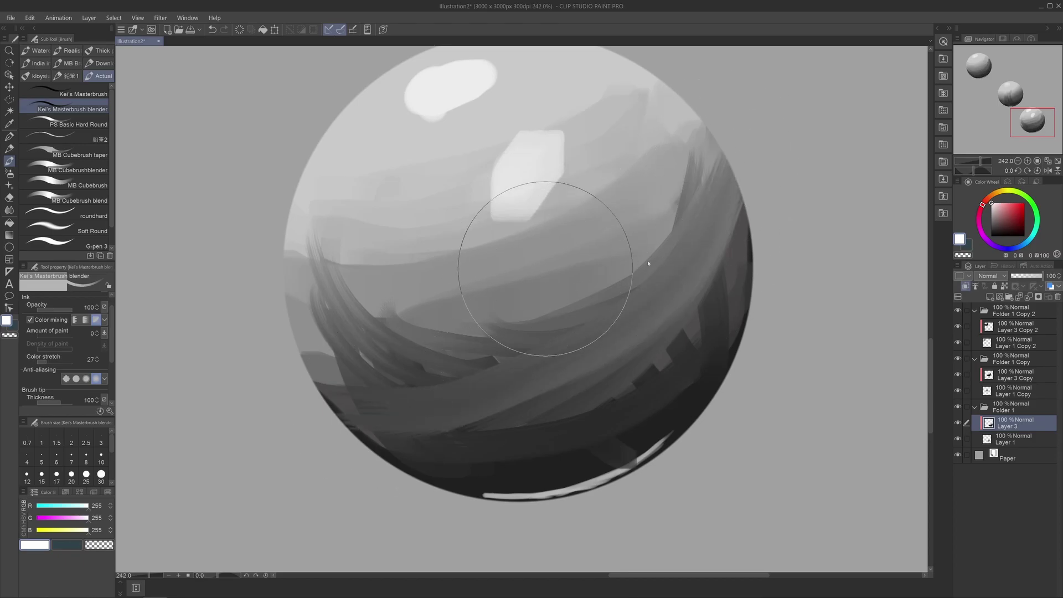
left_click_drag(740, 201, 249, 368)
left_click_drag(747, 214, 256, 308)
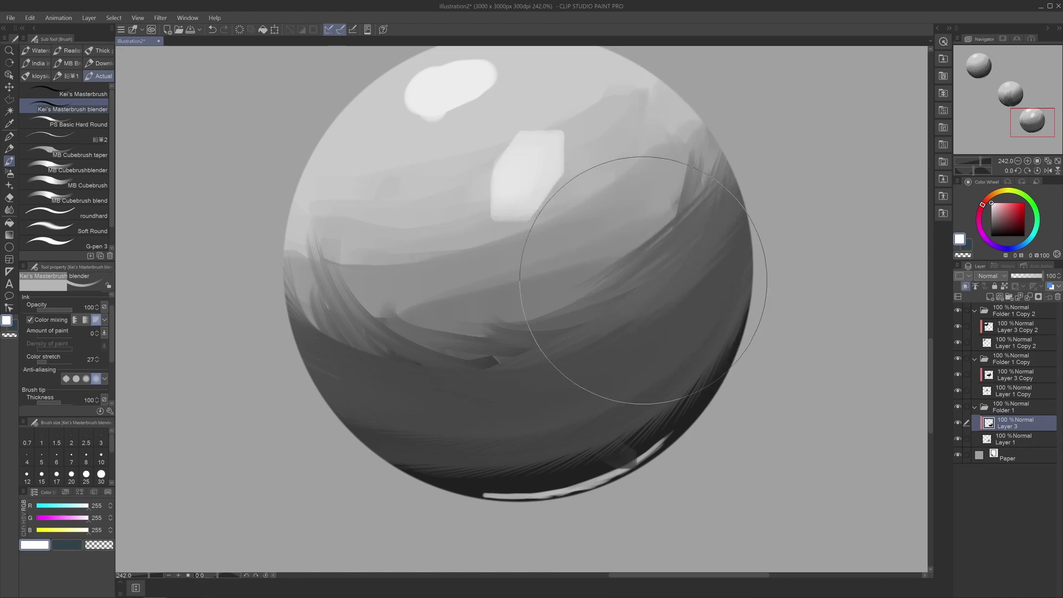
left_click_drag(643, 283, 284, 265)
mouse_move(671, 166)
left_mouse_down()
mouse_move(693, 161)
mouse_move(351, 344)
left_mouse_up()
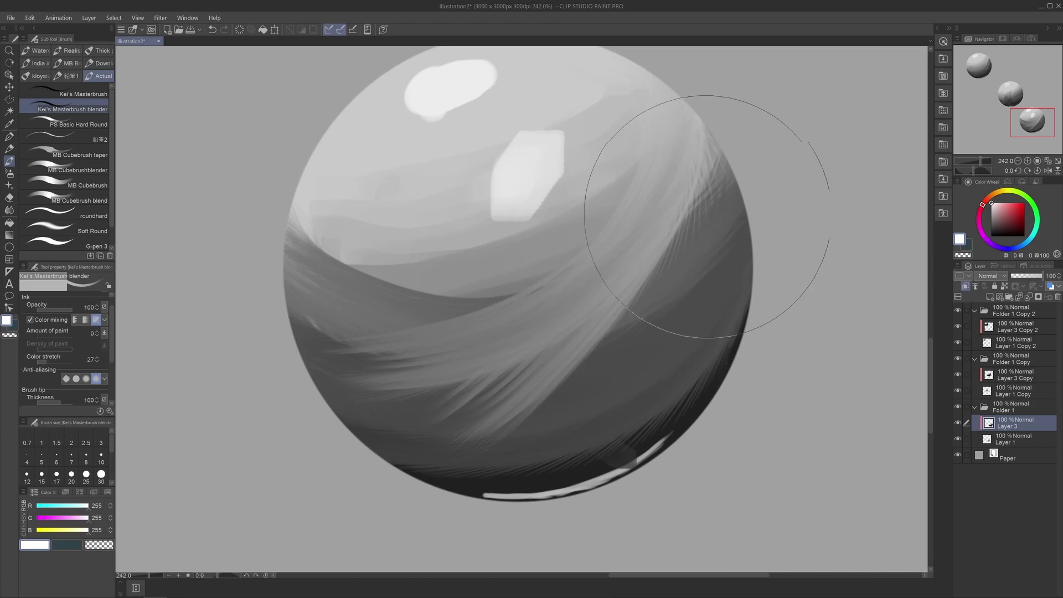
left_click_drag(705, 214, 521, 393)
left_click_drag(671, 327, 572, 327, "ctrl+alt")
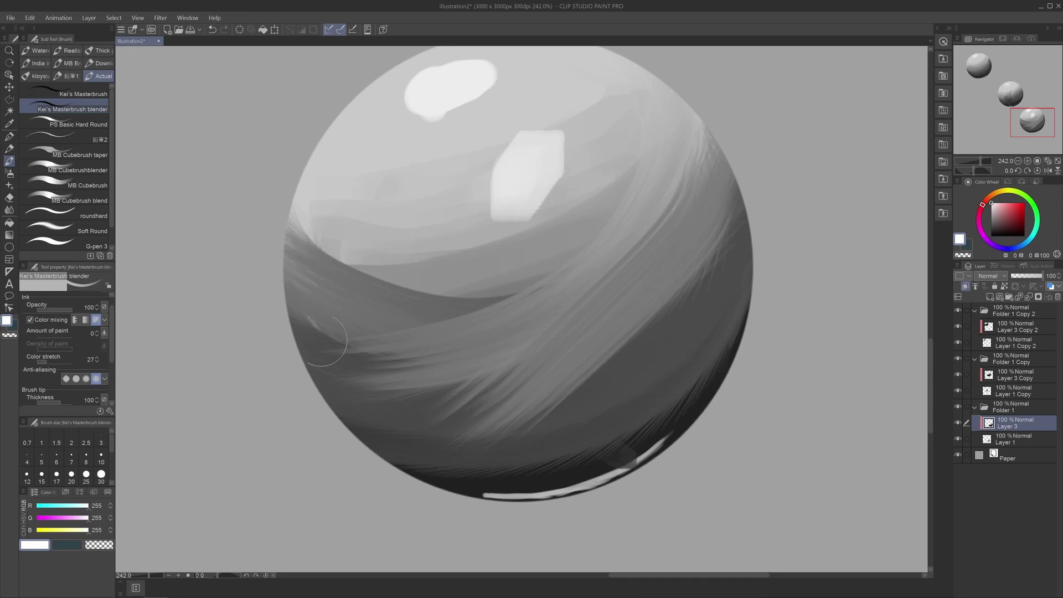
Smooth the third sphere's lower half with MB Cubebrush blend and soften the dark band's left edge at brush size 71.2
left_click(105, 194)
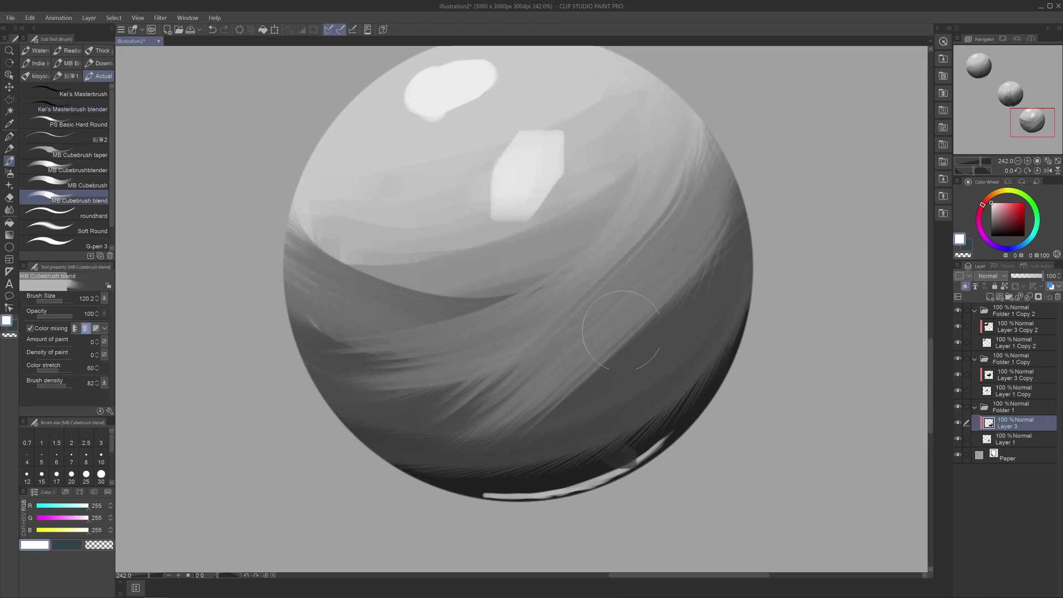
mouse_move(615, 347)
left_mouse_down()
mouse_move(654, 349)
mouse_move(598, 417)
mouse_move(639, 344)
mouse_move(404, 403)
mouse_move(700, 161)
left_mouse_up()
mouse_move(650, 306)
left_mouse_down()
mouse_move(710, 330)
mouse_move(667, 321)
left_mouse_up()
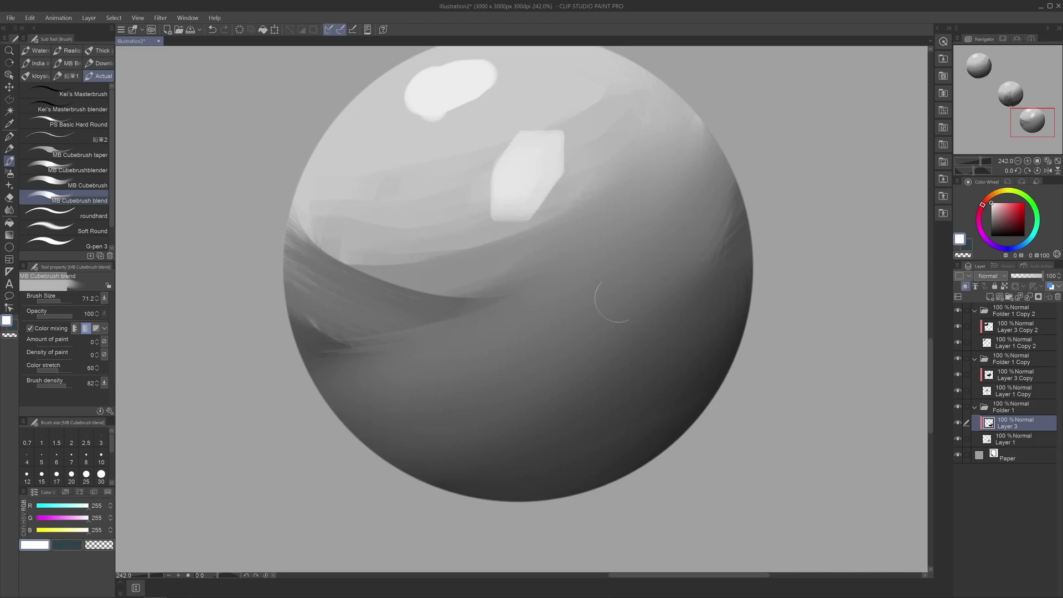
left_click_drag(323, 250, 534, 290)
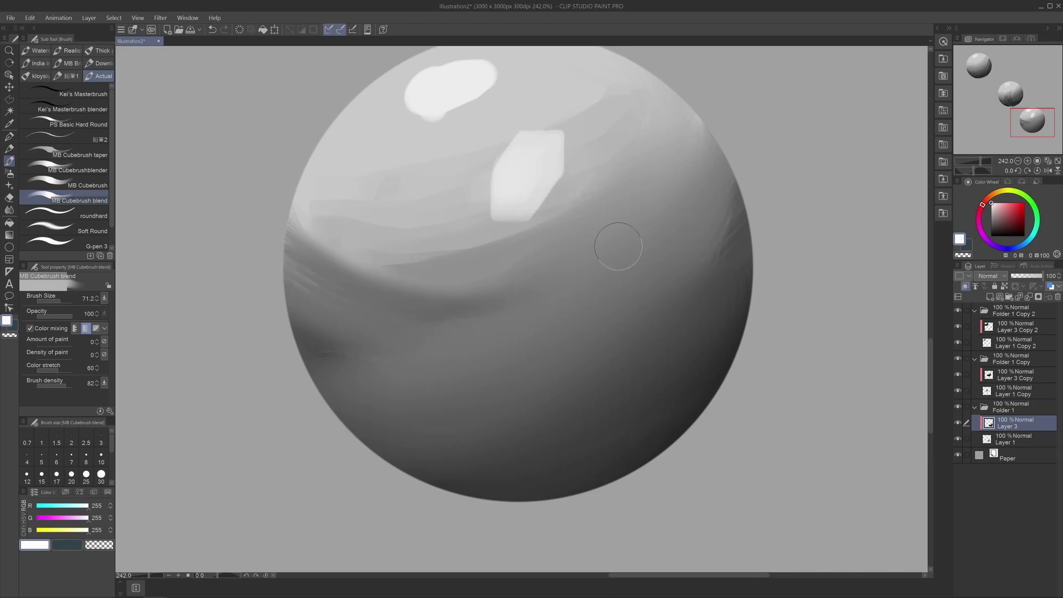
scroll(600, 249, "down", 3)
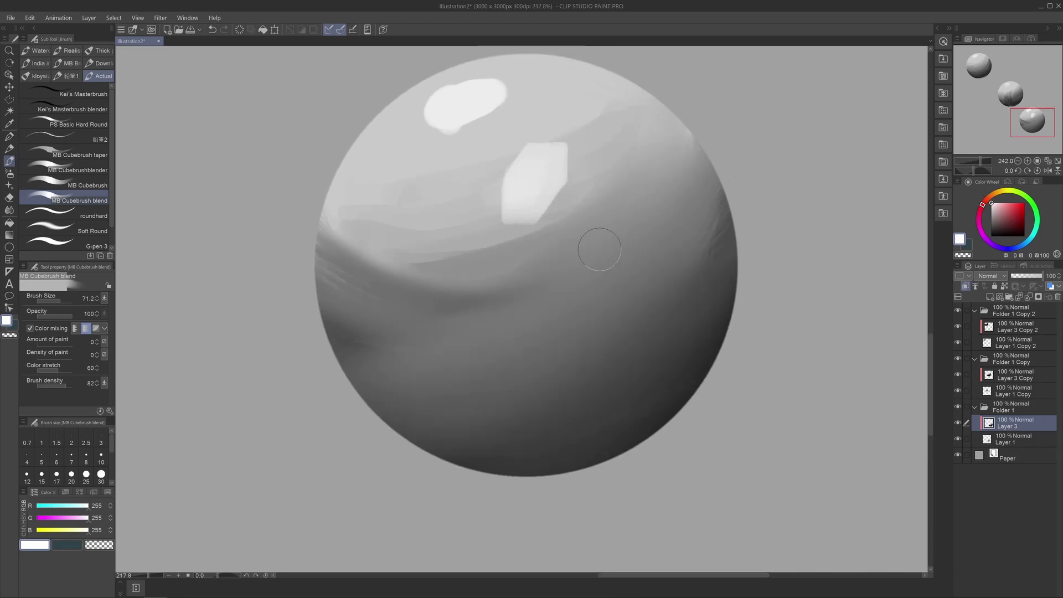
left_click_drag(567, 246, 605, 405)
scroll(590, 349, "down", 6)
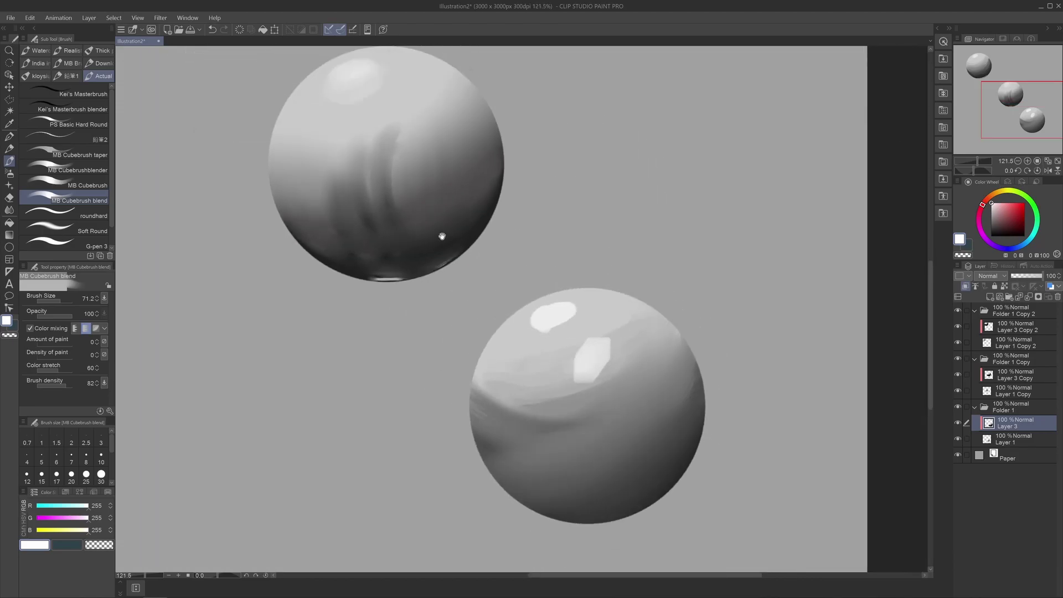